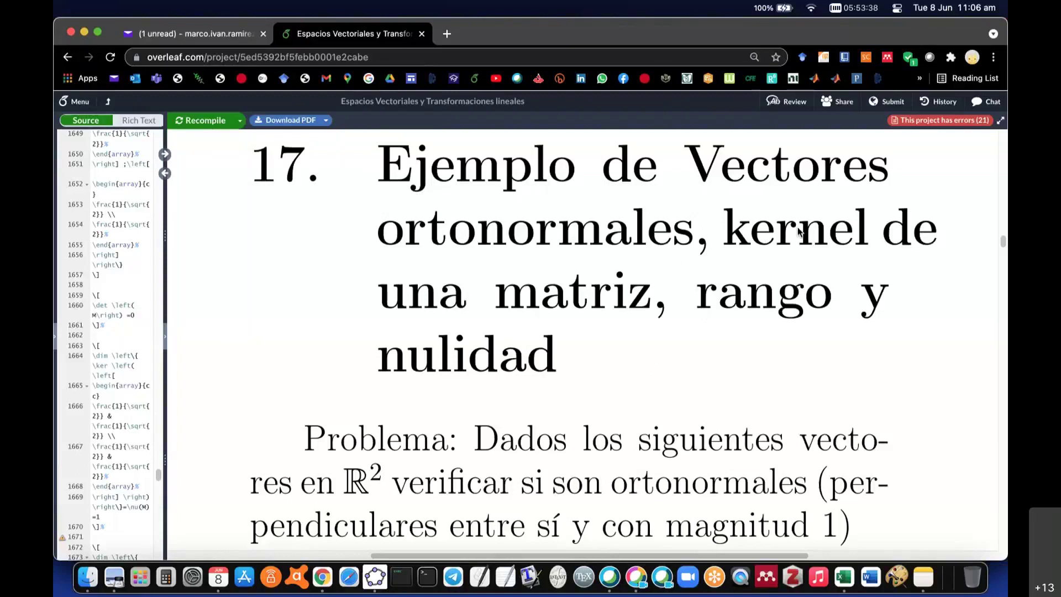
Step: Jump from section 17's heading in the PDF preview to its \section line in the source
double_click(712, 246)
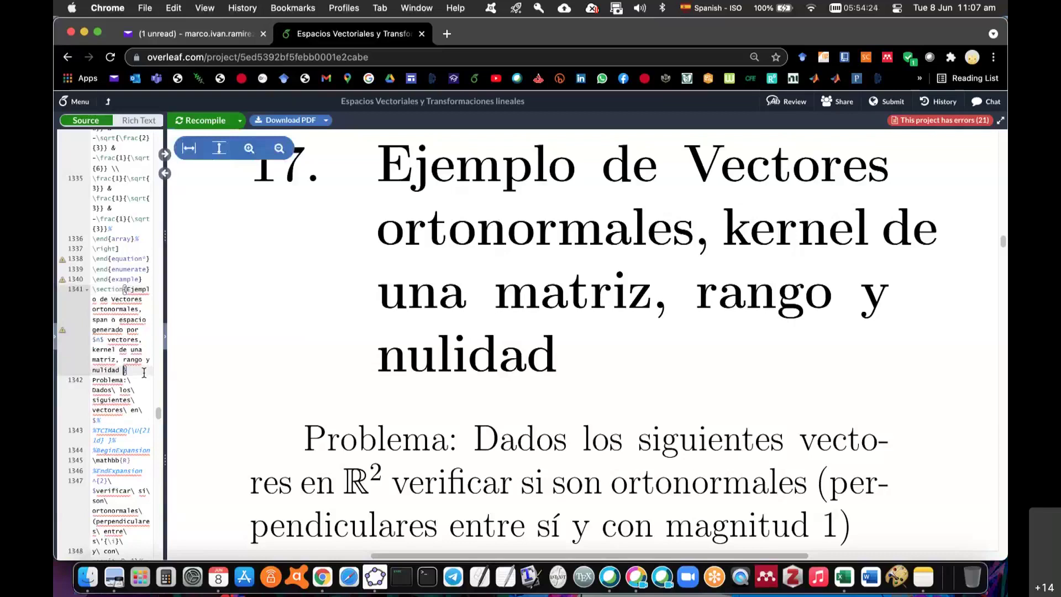
Step: Append 'de una matriz formada por n vectores.' to the section 17 title and zoom out the preview
type("de una matriz")
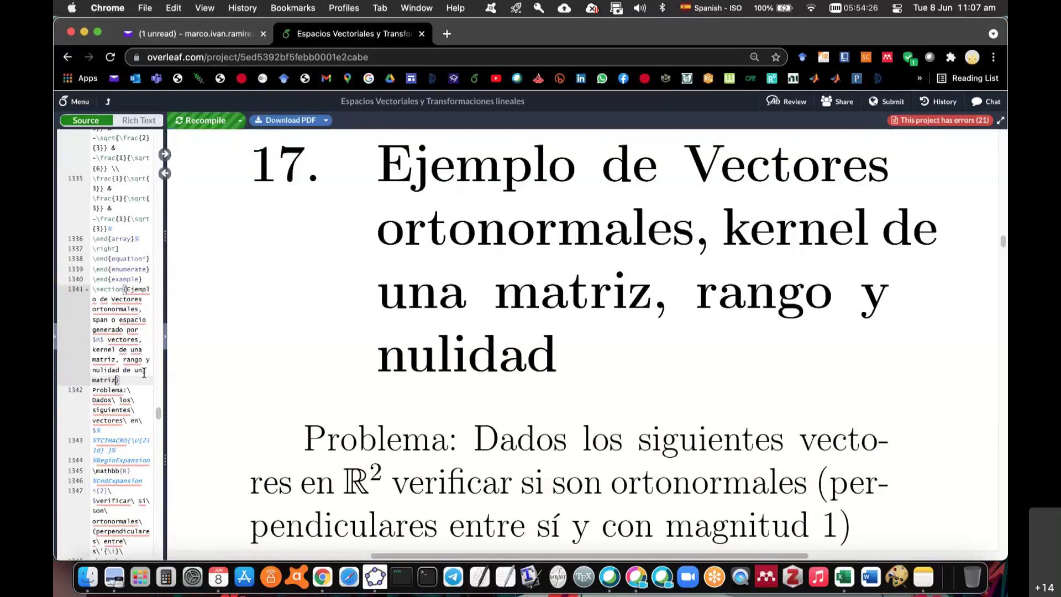
type(" formada por n vectores.")
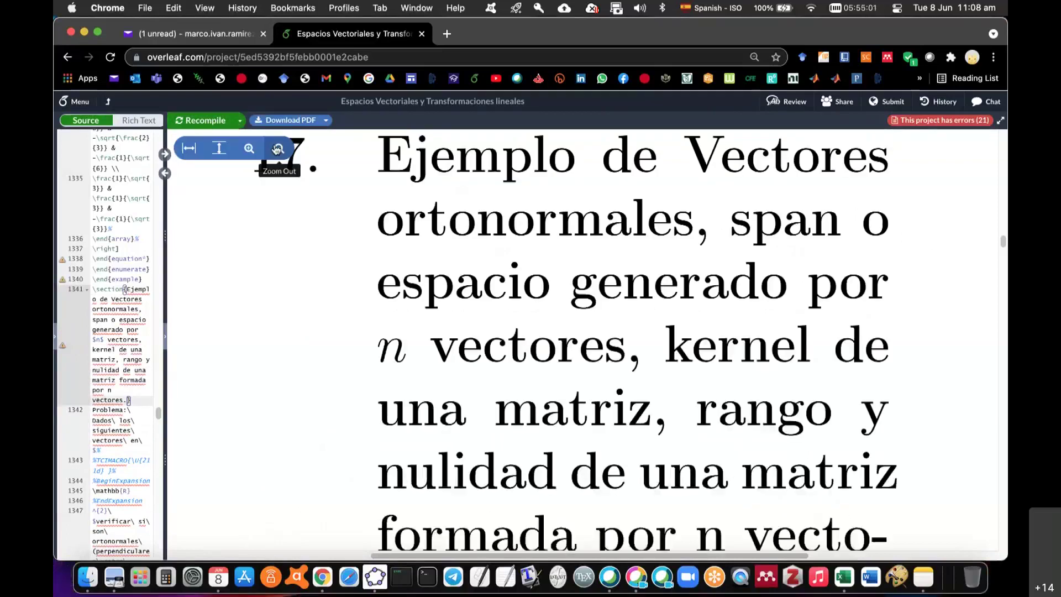
left_click(278, 149)
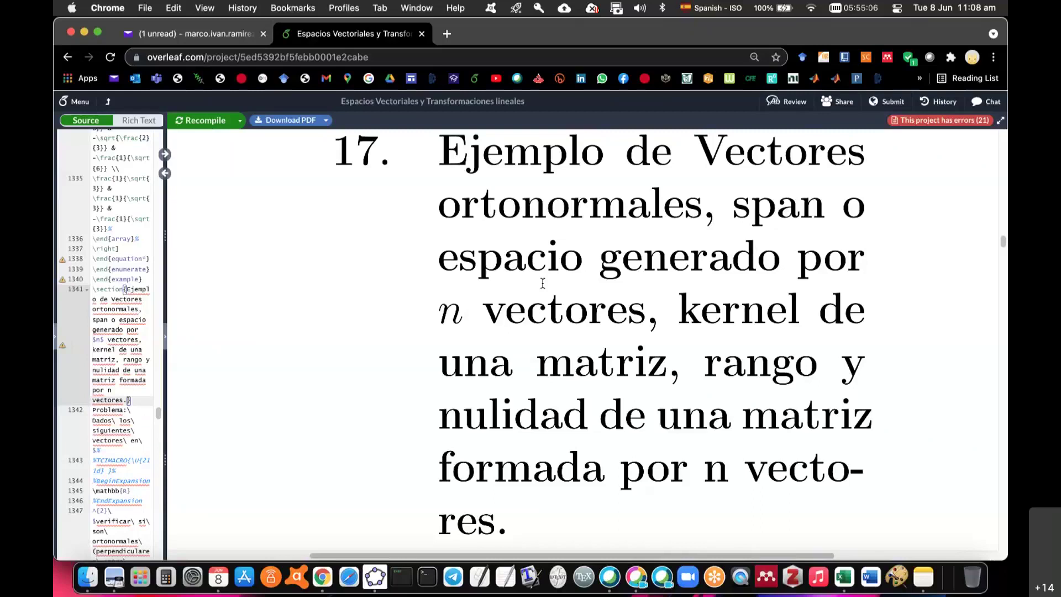
left_click(116, 349)
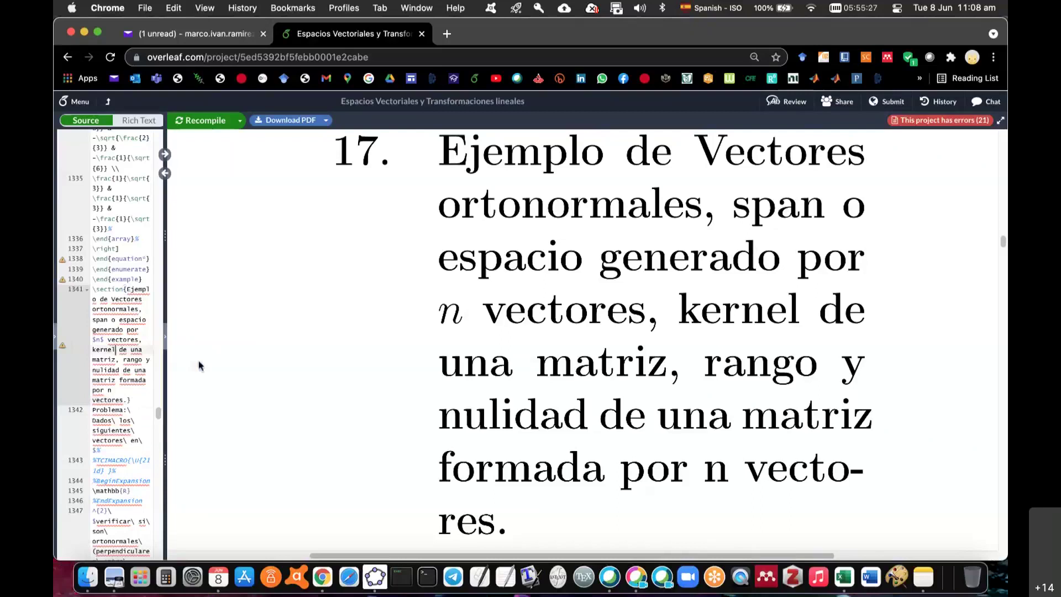
Step: Delete the repeated 'de una matriz' after kernel and wrap the title's n in $ signs
key("Delete")
key("Delete")
key("Delete")
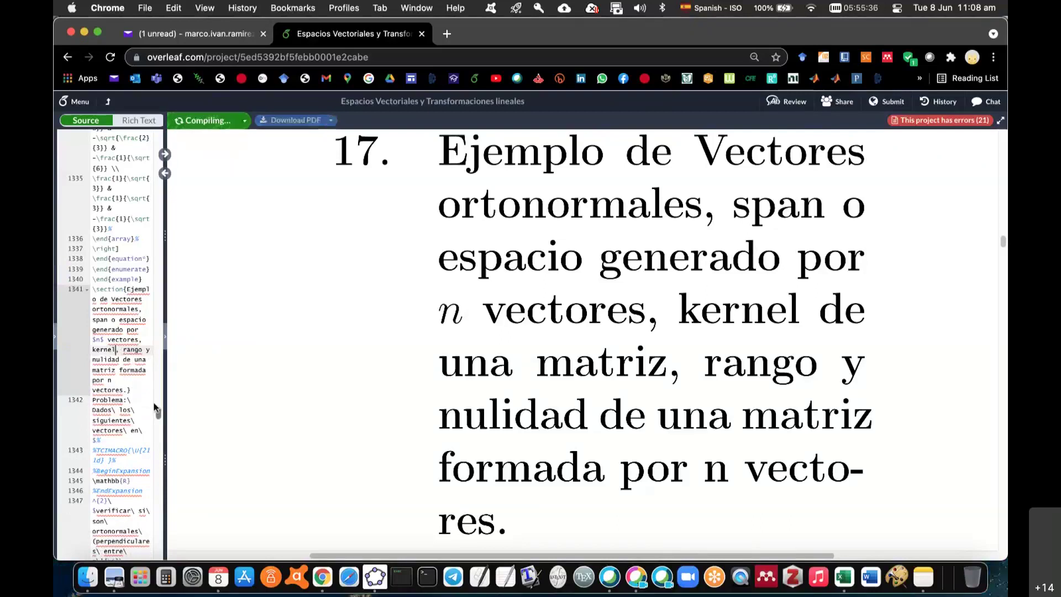
left_click(115, 380)
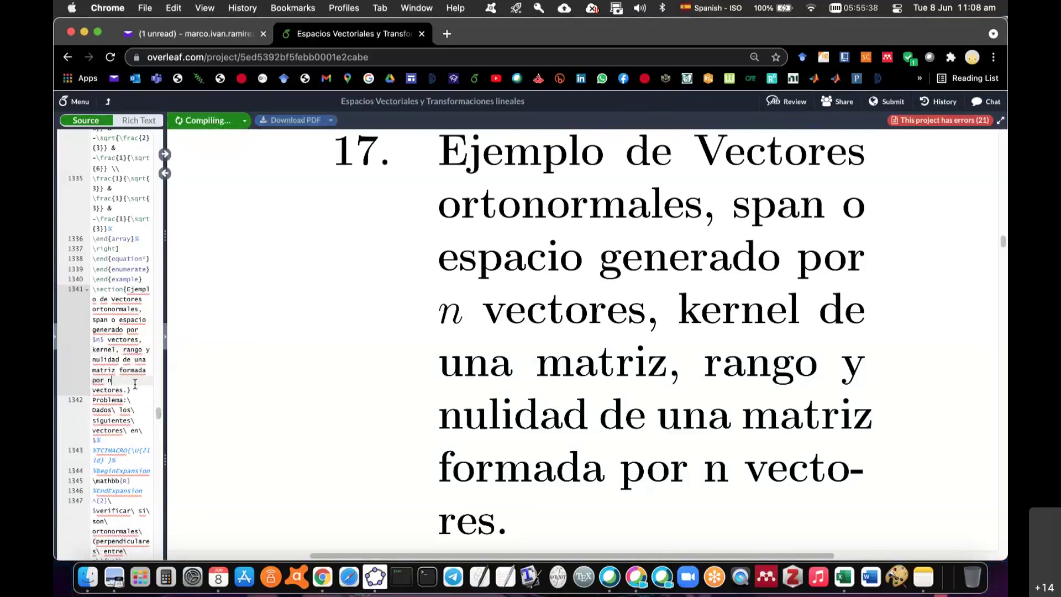
type("$n$")
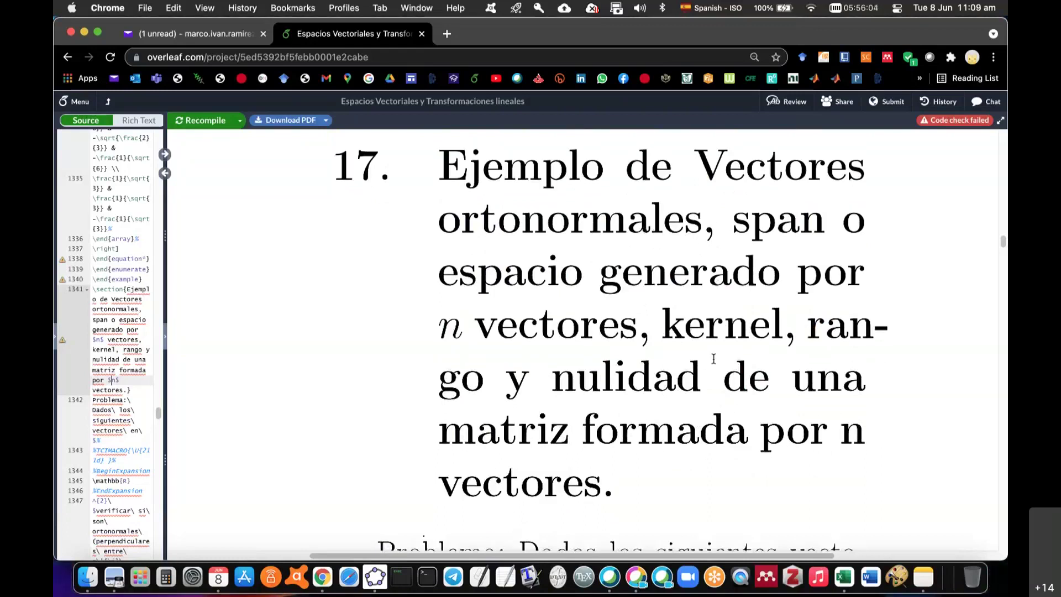
scroll(714, 357, "up", 2)
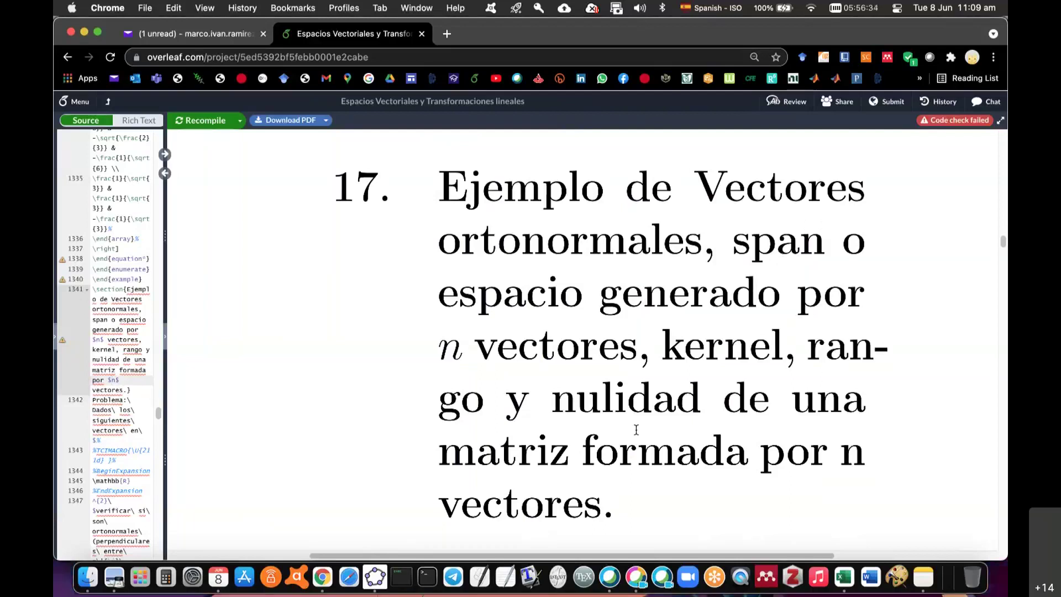
scroll(637, 429, "down", 1)
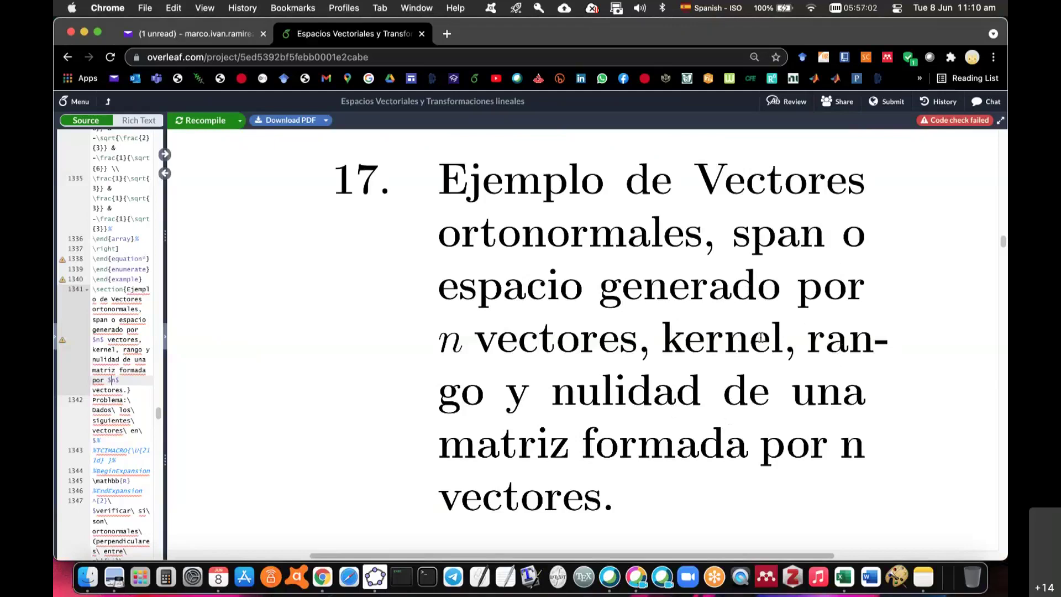
Step: Delete 'los' from 'Dados los siguientes vectores' in the Problema source on line 1342
scroll(727, 363, "right", 2)
scroll(726, 363, "right", 1)
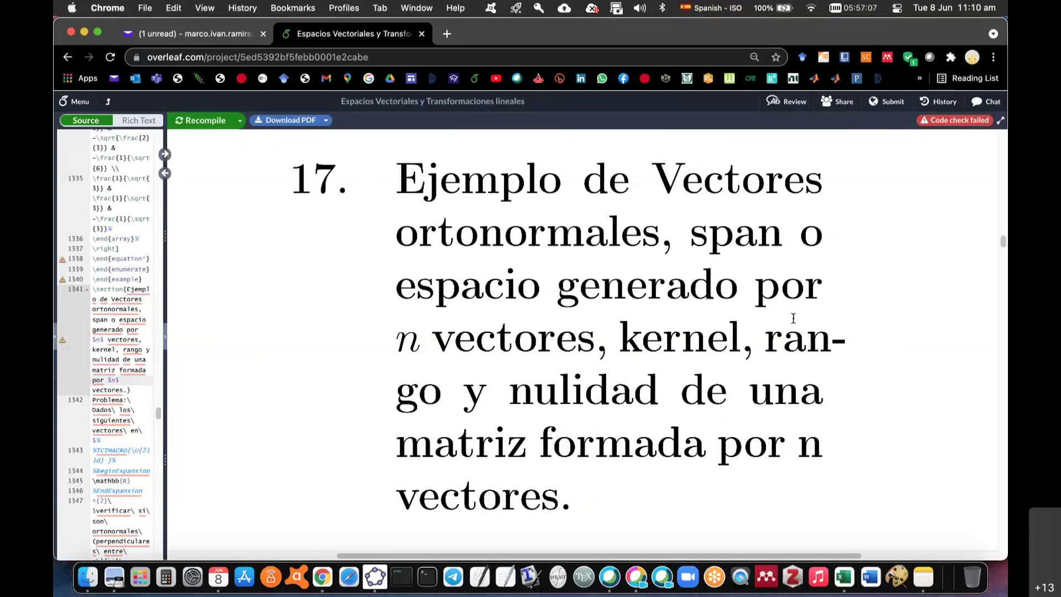
scroll(793, 319, "down", 5)
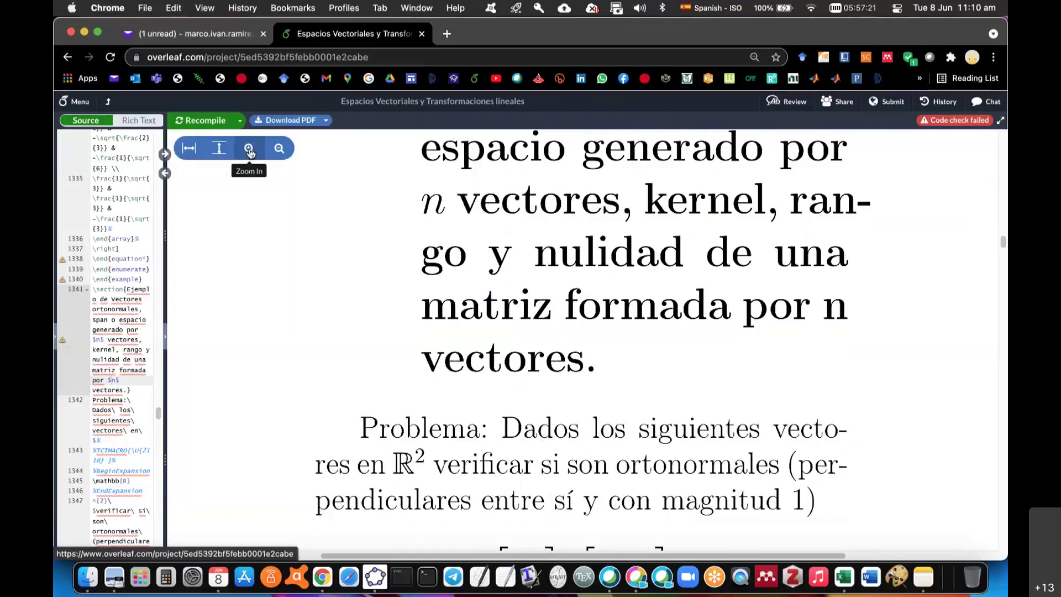
left_click(249, 153)
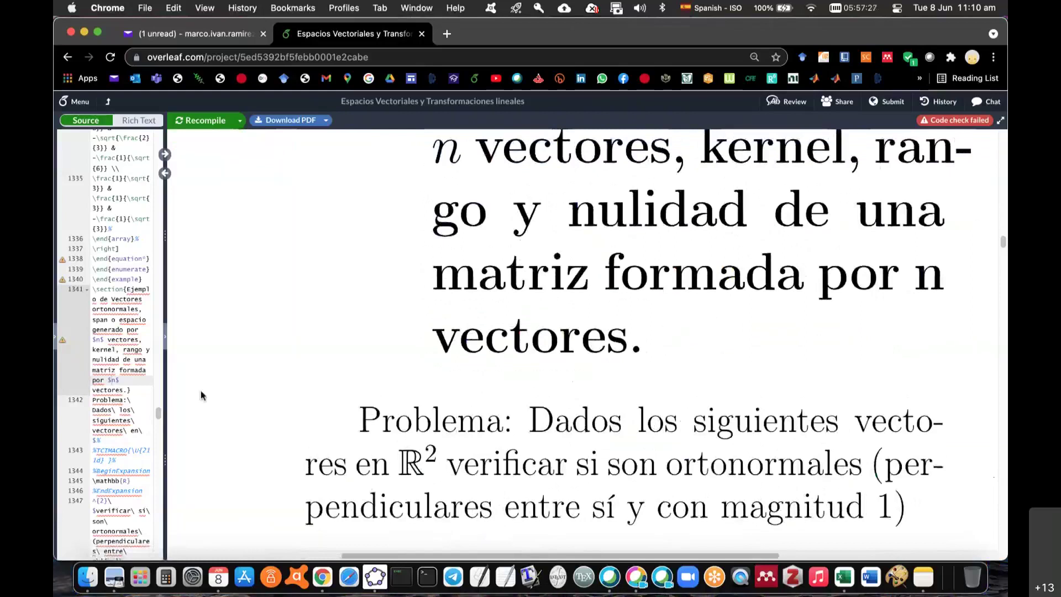
double_click(488, 414)
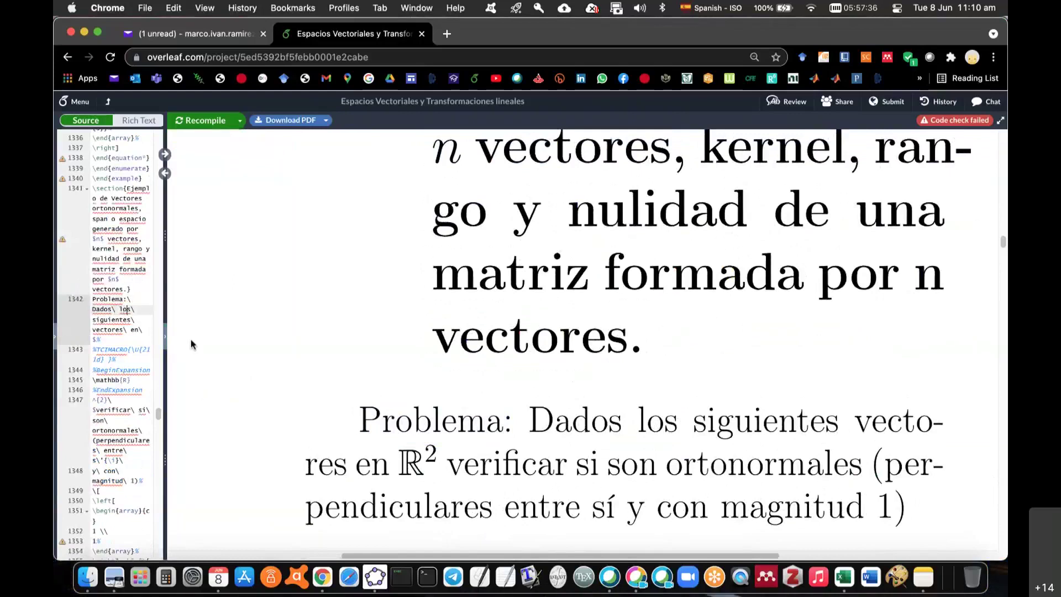
key("BackSpace")
key("BackSpace")
key("BackSpace")
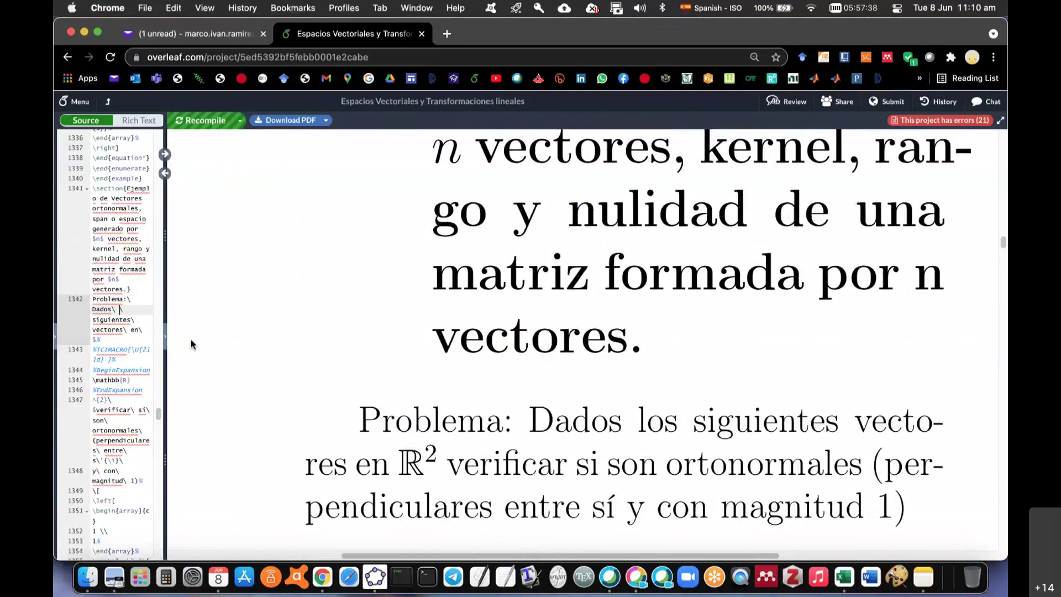
Step: Type 'dos' so the problem reads 'Dados dos vectores en'
type("dos")
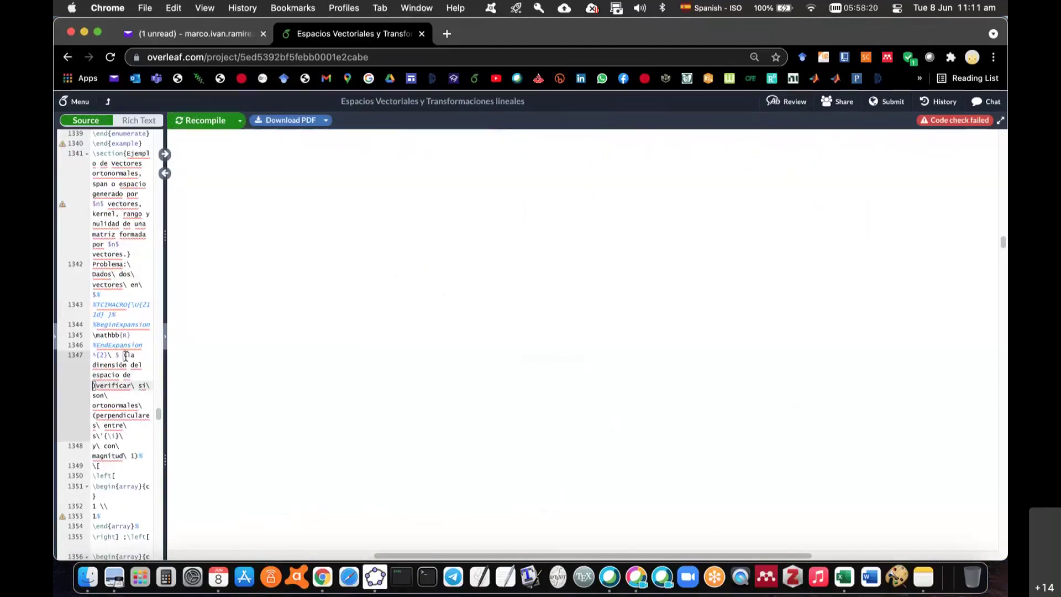
Step: Finish the dimension remark with 'los vectores es $n=2$)'
type("1")
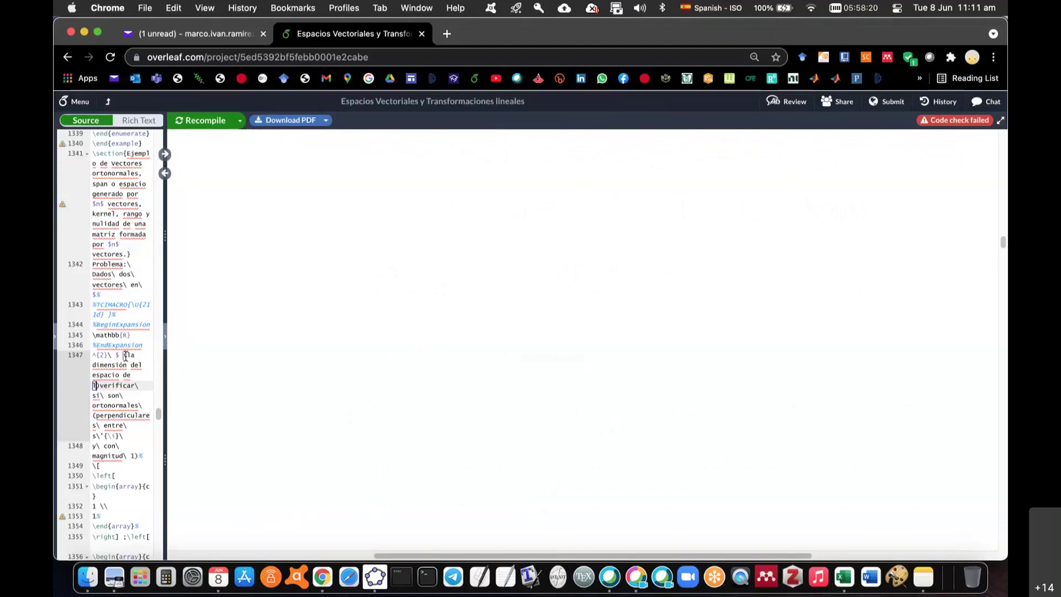
type("os vectores es $n=2$")
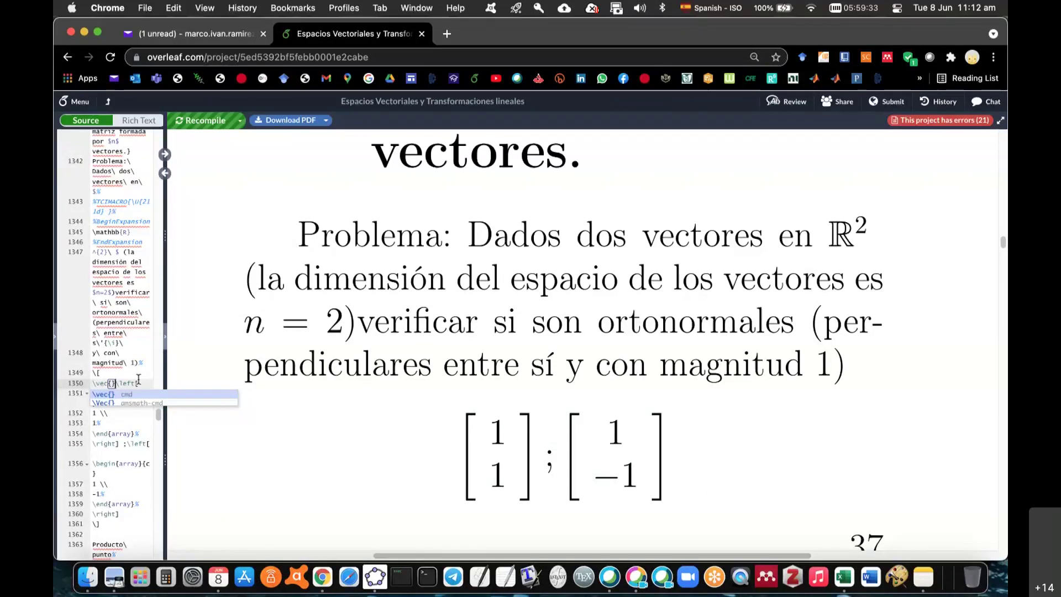
Step: Copy the \vec{v}_{1}= label and paste it on a new line before the second matrix
key("super+z")
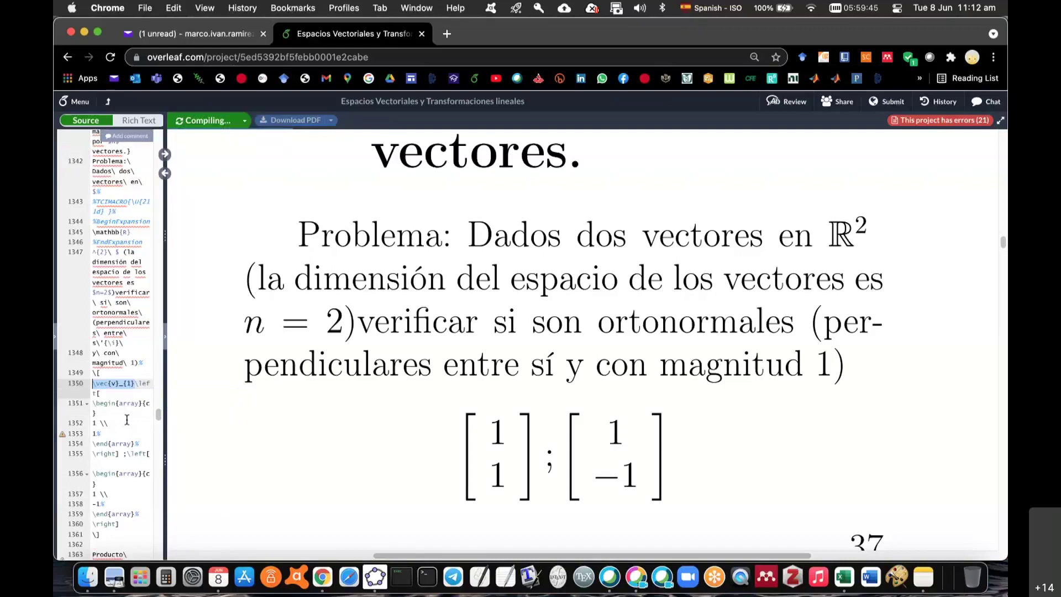
left_click(131, 454)
key("Return")
type("\\vec{v}_{1}")
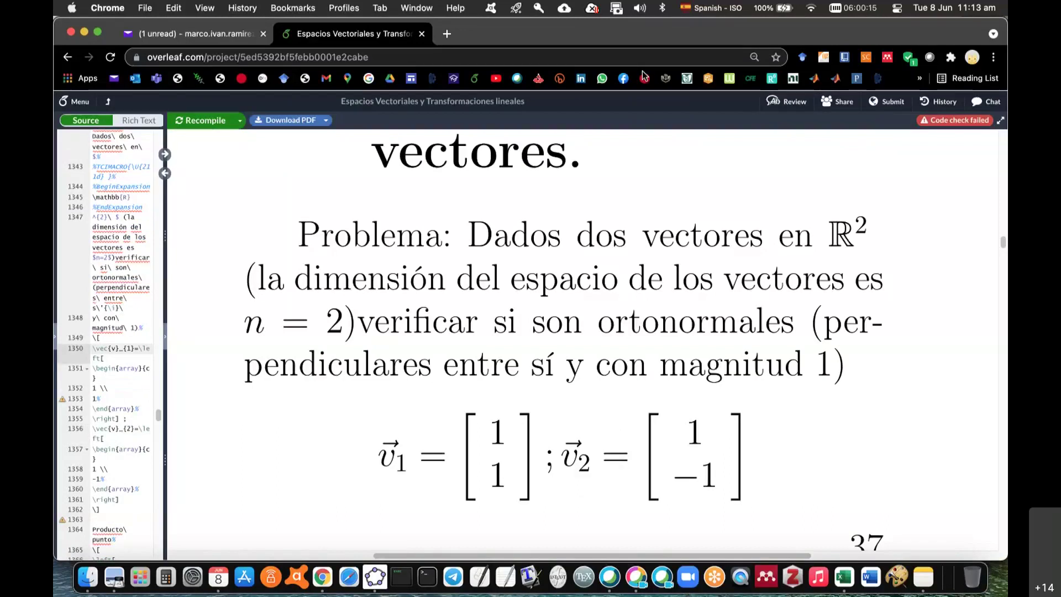
Step: Scroll the PDF preview down to the 'Producto punto' page
scroll(534, 375, "down", 5)
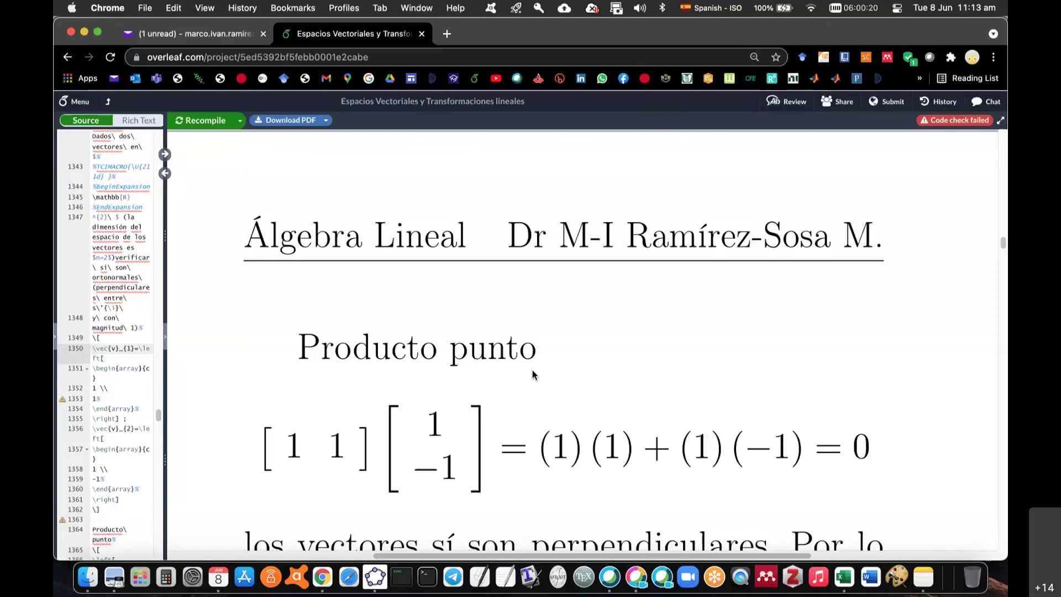
scroll(534, 375, "down", 2)
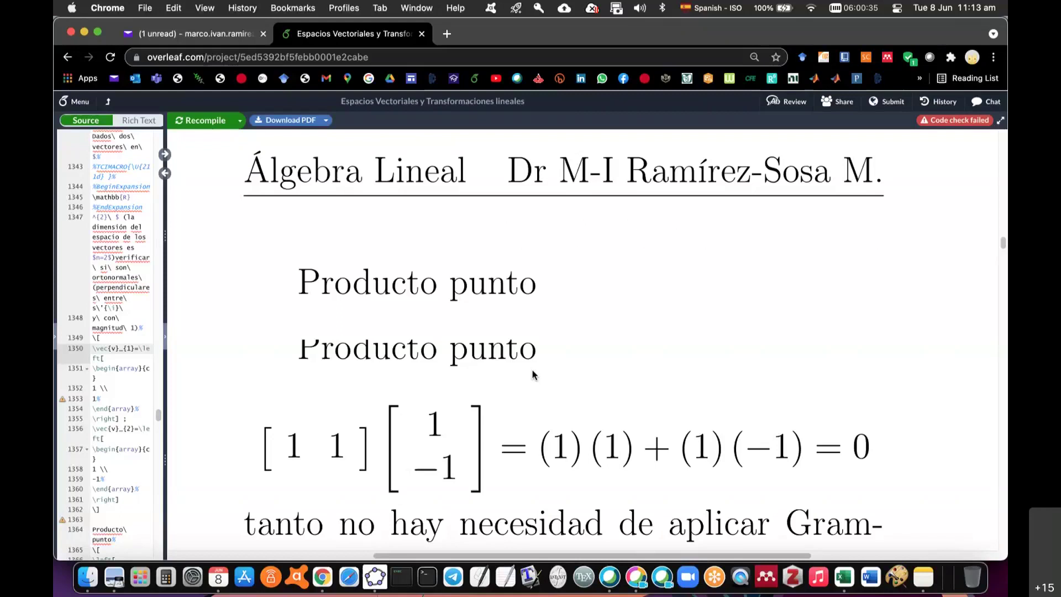
Step: Switch over to the graphing program
key("super+Tab")
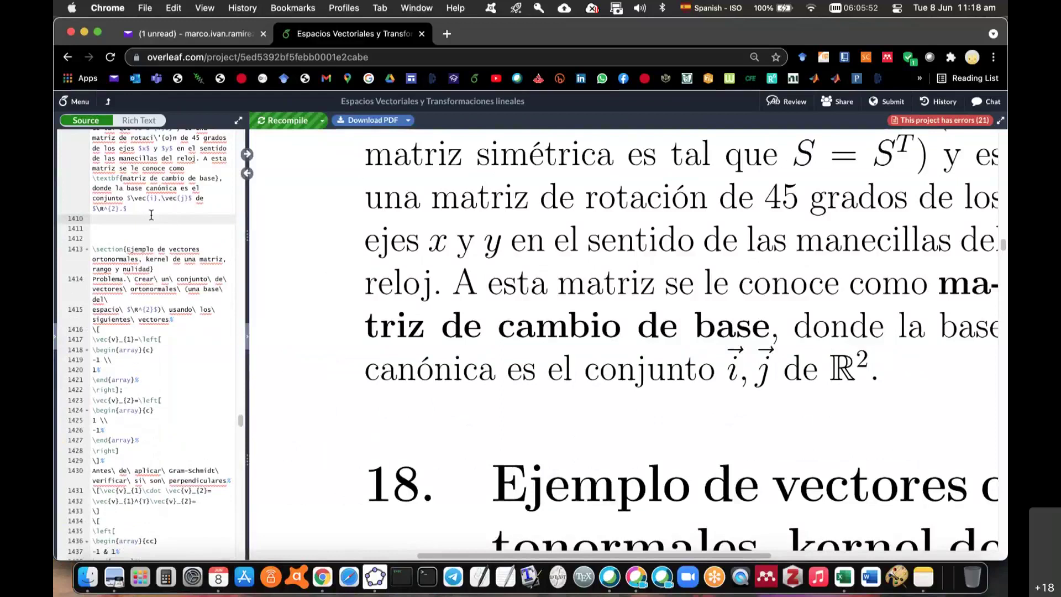
Step: Recompile the notes to refresh the PDF preview
key("super+s")
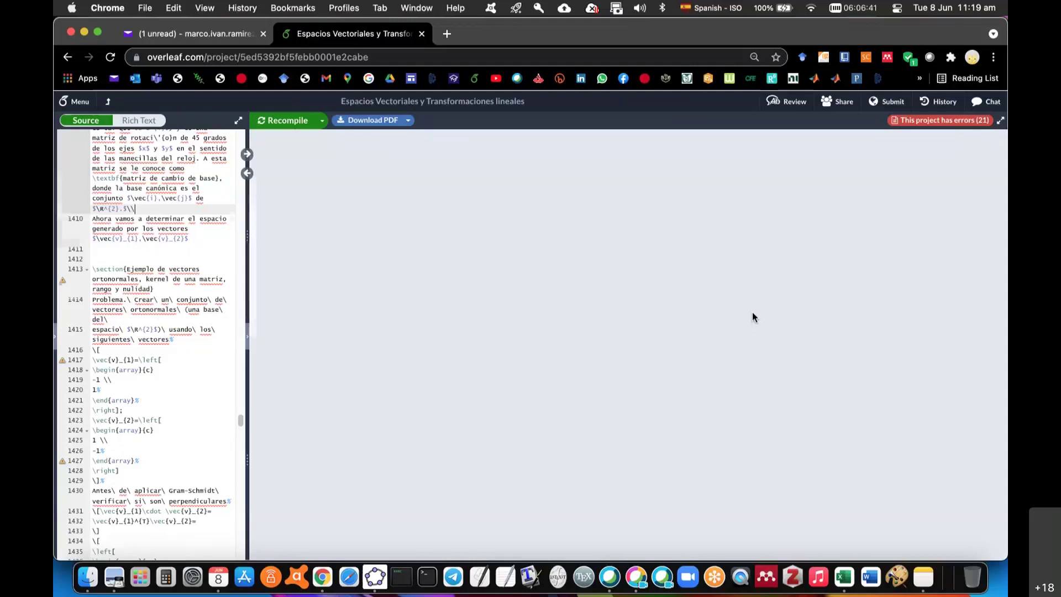
Step: Below line 1410, add matrix M in an array, \det(M)=-1-1=-2\neq0, and the Gauss-Jordan 2-pivots remark
left_click(184, 216)
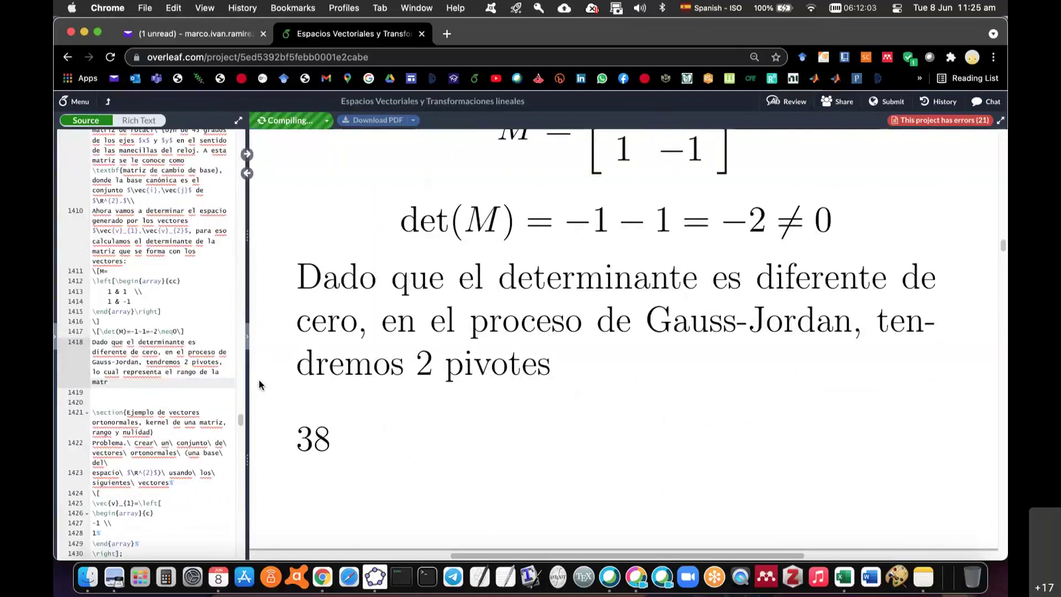
Step: Complete 'matr' on line 1418 to read 'matriz M, $\rho(M)$'
type("iz M, $\rho(M)$")
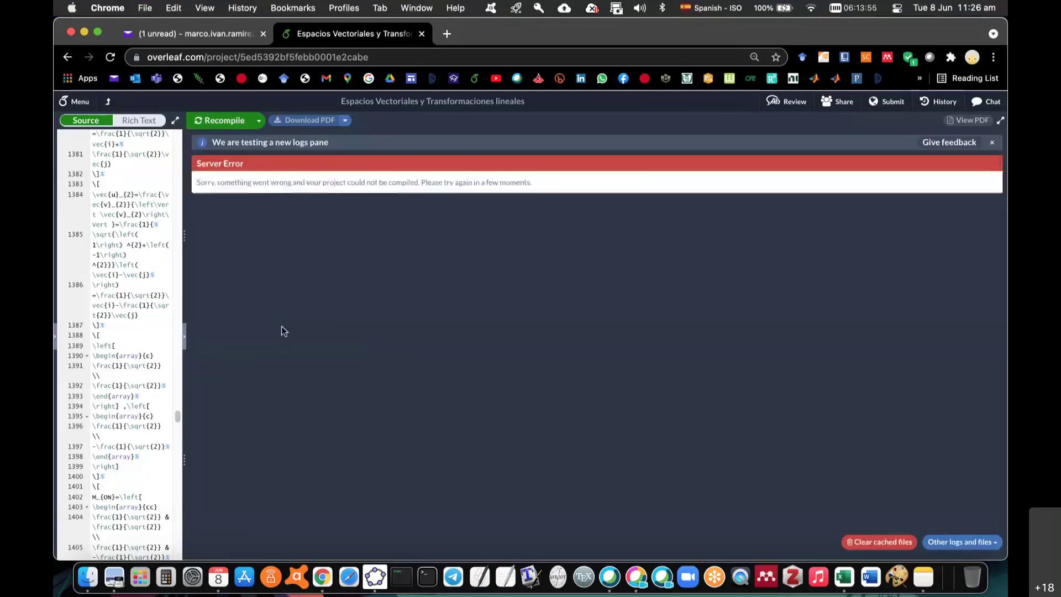
Step: Recompile the notes again after the compile server error
left_click(226, 122)
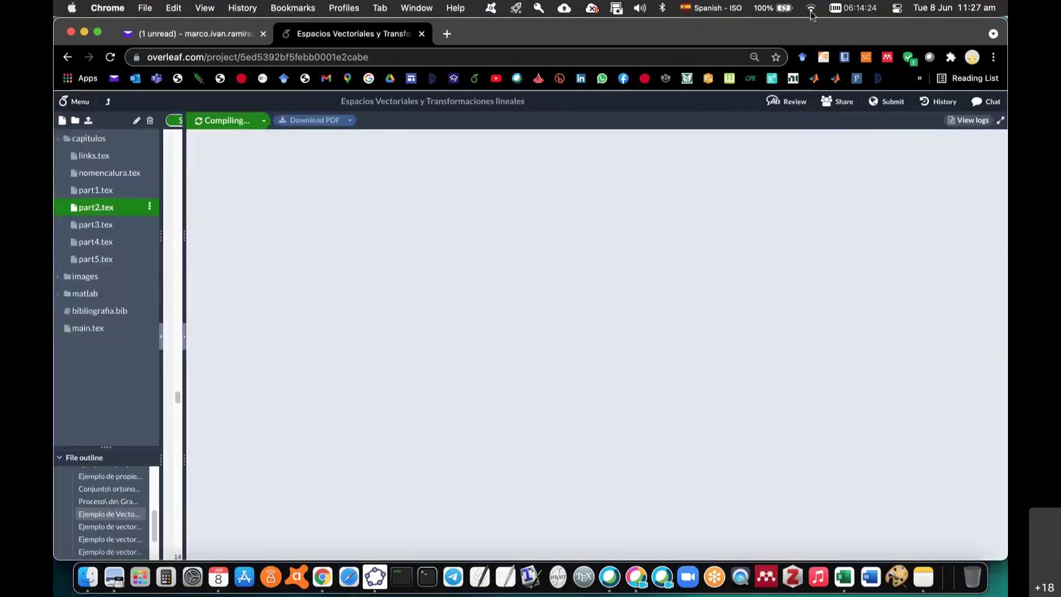
Step: Check the wi-fi connection, then scroll the source down to the $\rho(M)$ line 1418
left_click(811, 10)
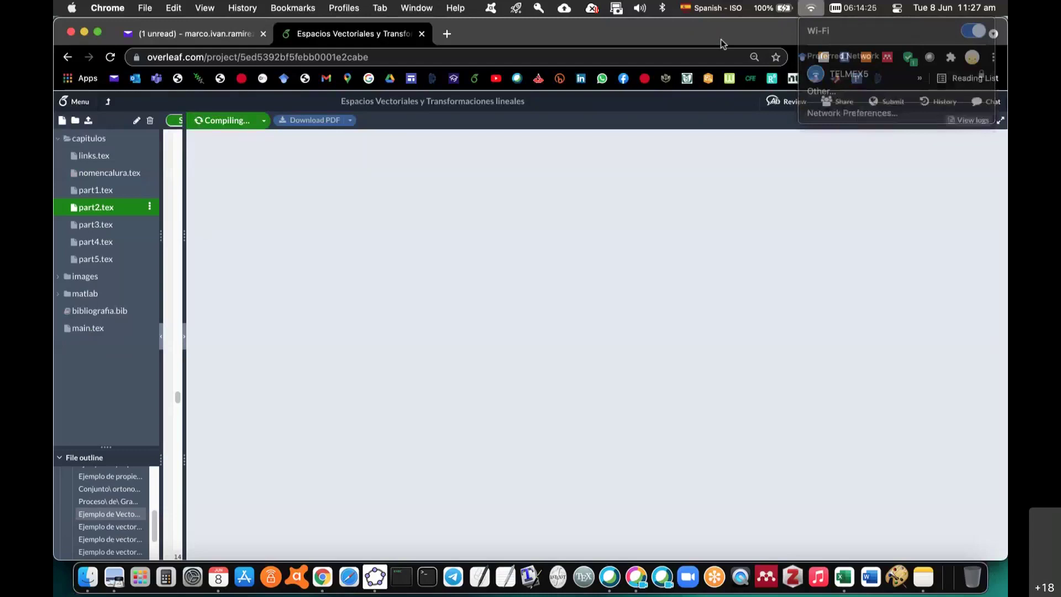
left_click(720, 38)
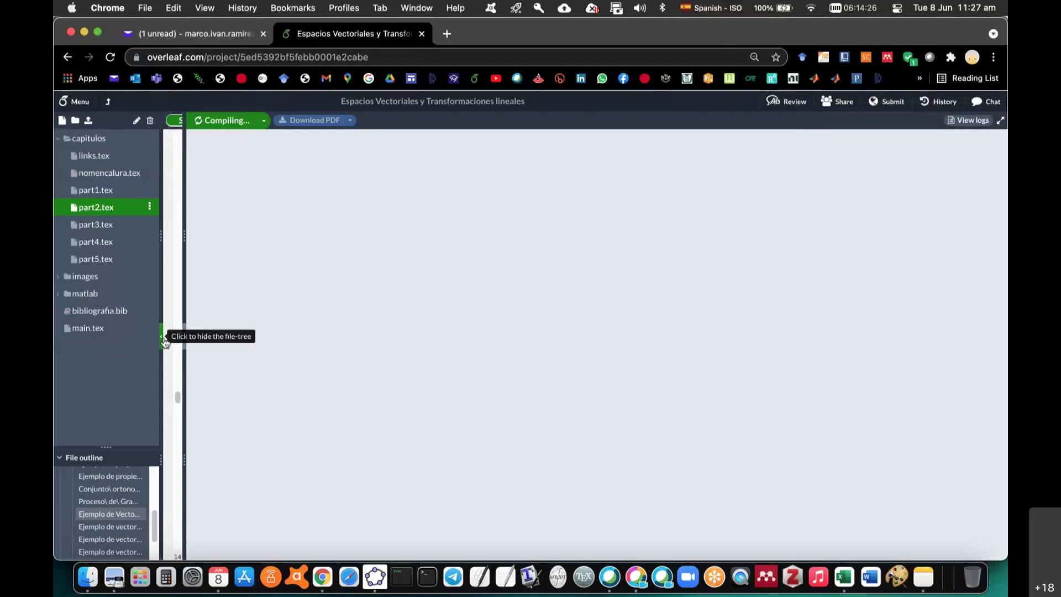
left_click(162, 337)
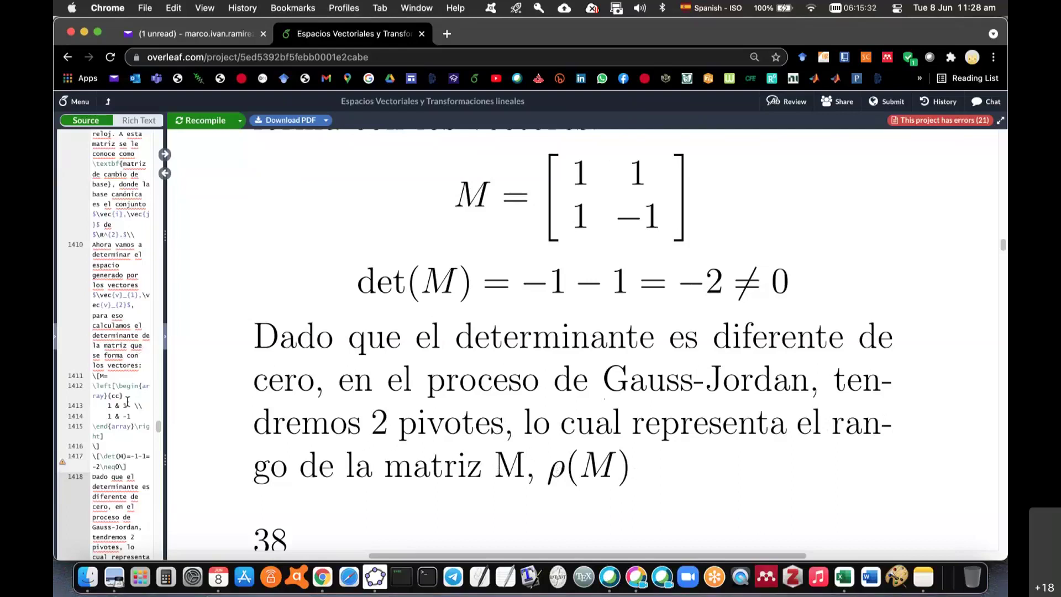
scroll(137, 365, "down", 2)
scroll(135, 372, "down", 2)
scroll(131, 379, "down", 1)
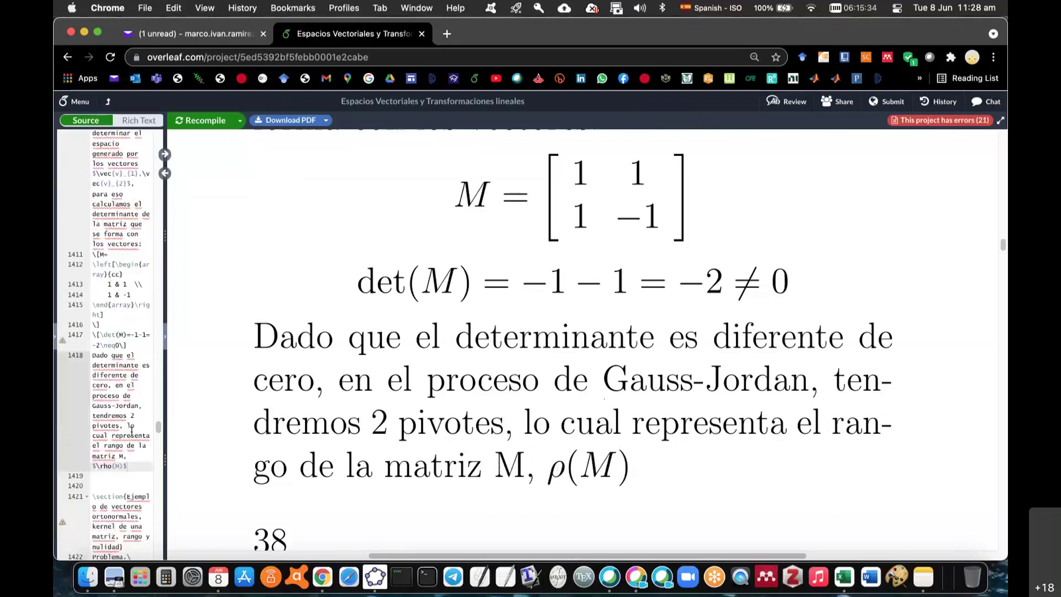
scroll(129, 382, "down", 2)
scroll(126, 385, "down", 2)
Step: Extend the formula to $\rho(M)=rank(M)$ and add 'y este valor es la dimensión del espacio que generan los vectores'
left_click(126, 383)
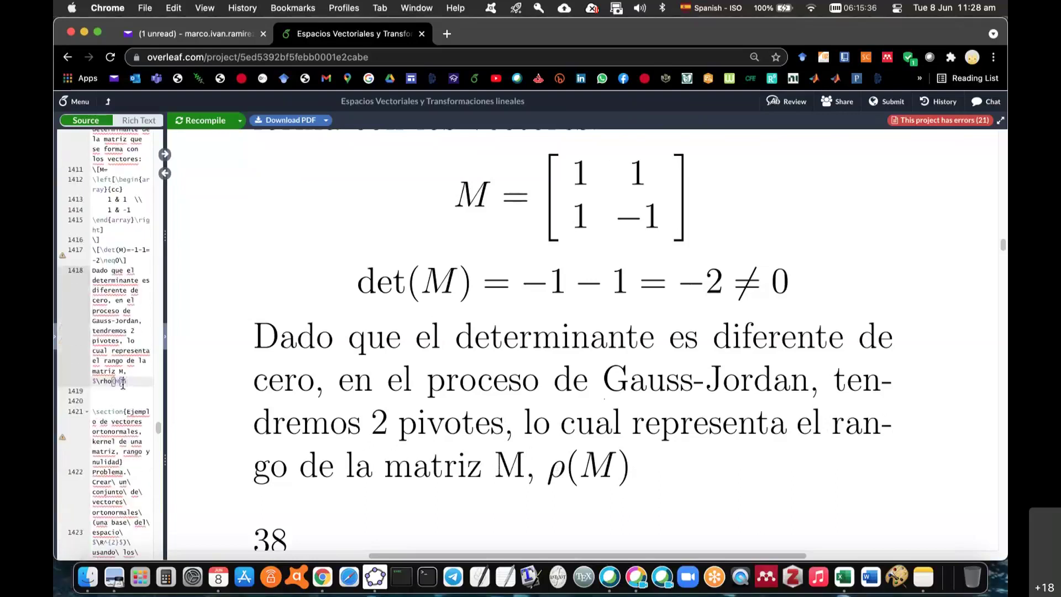
type("=r")
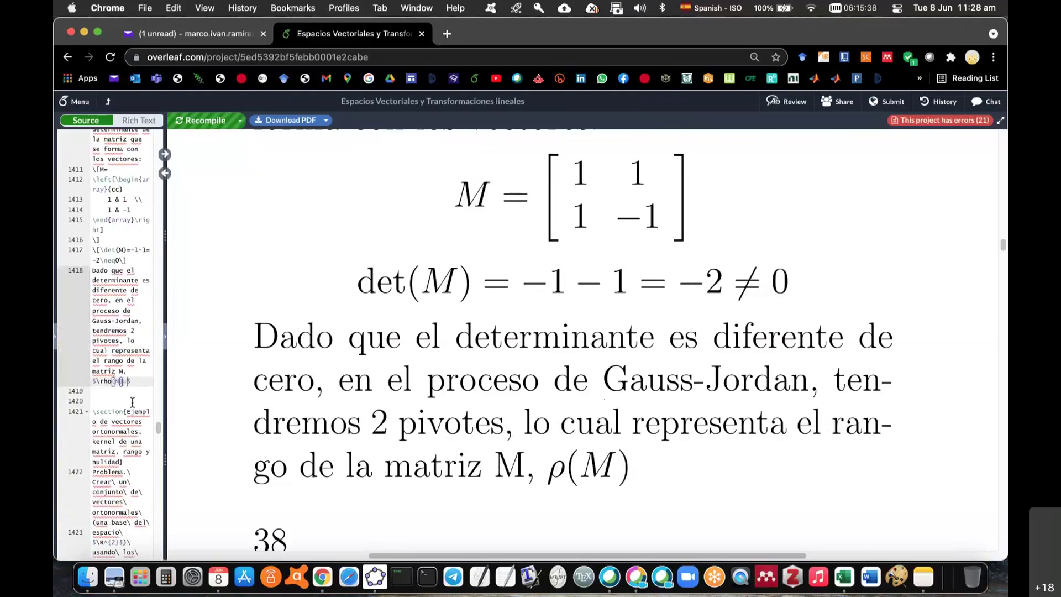
type("ank(M")
key("super+s")
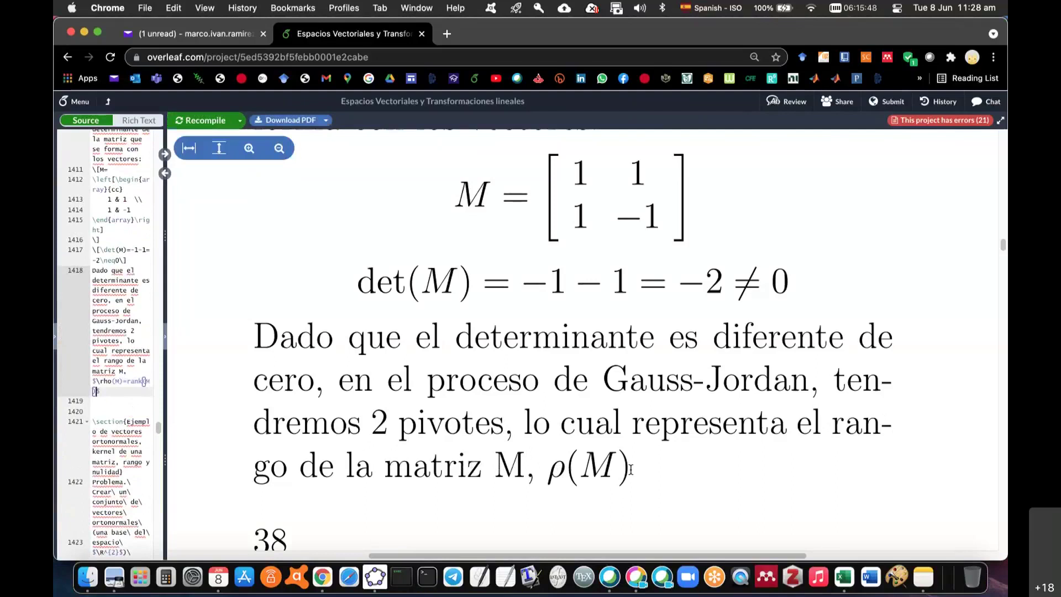
key("End")
type("y este va")
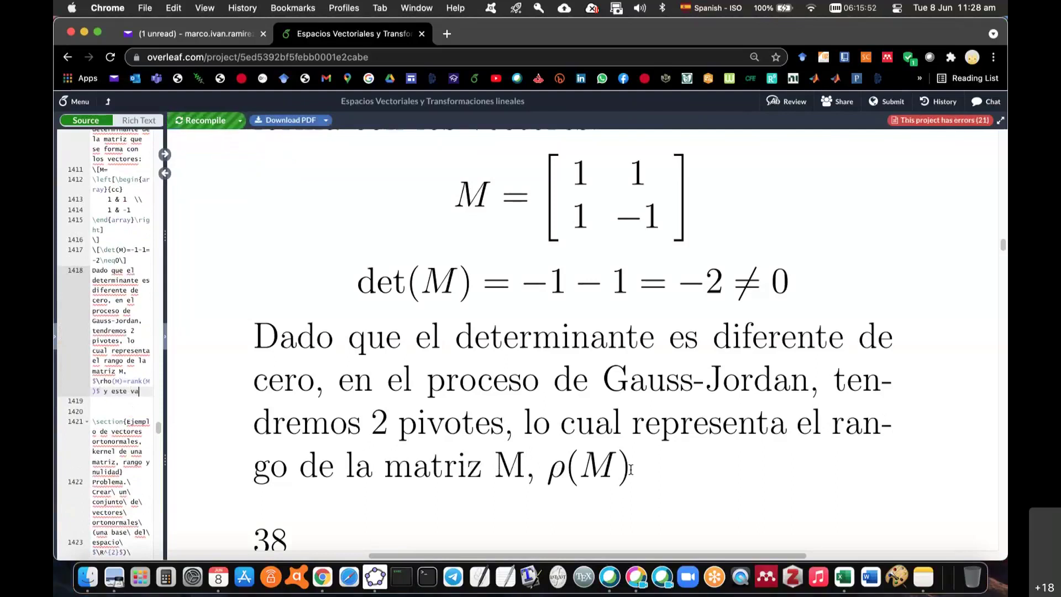
type("lor es la dimend")
type("ion")
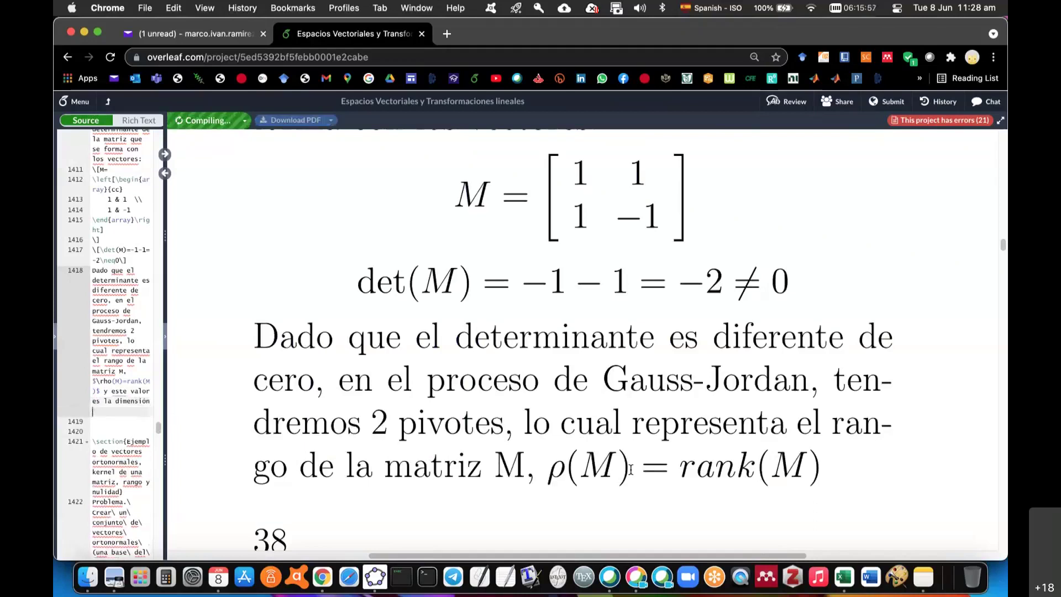
type(" del espacio que generan ")
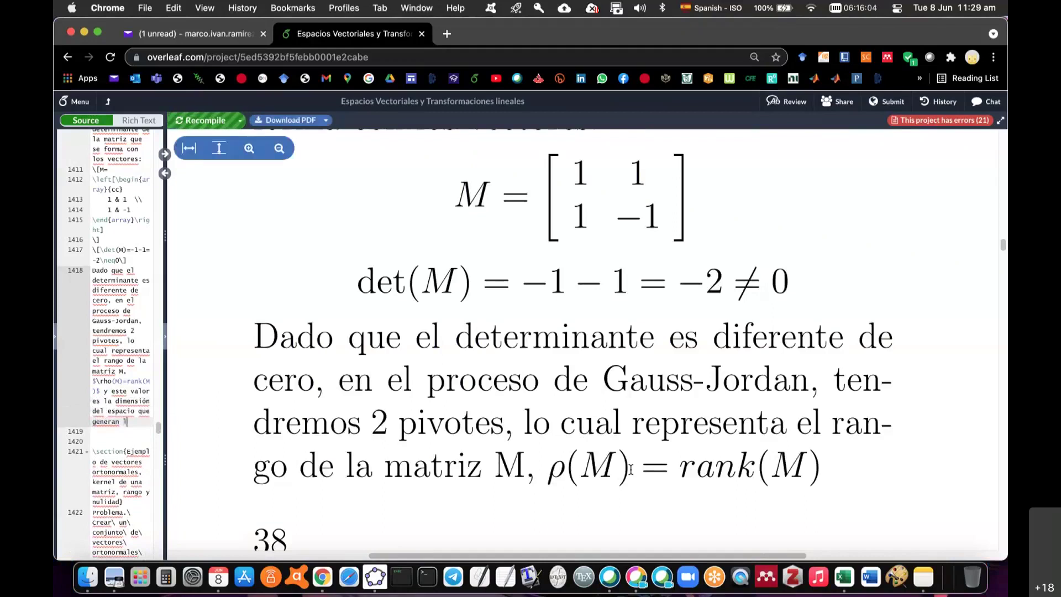
type("los vectores")
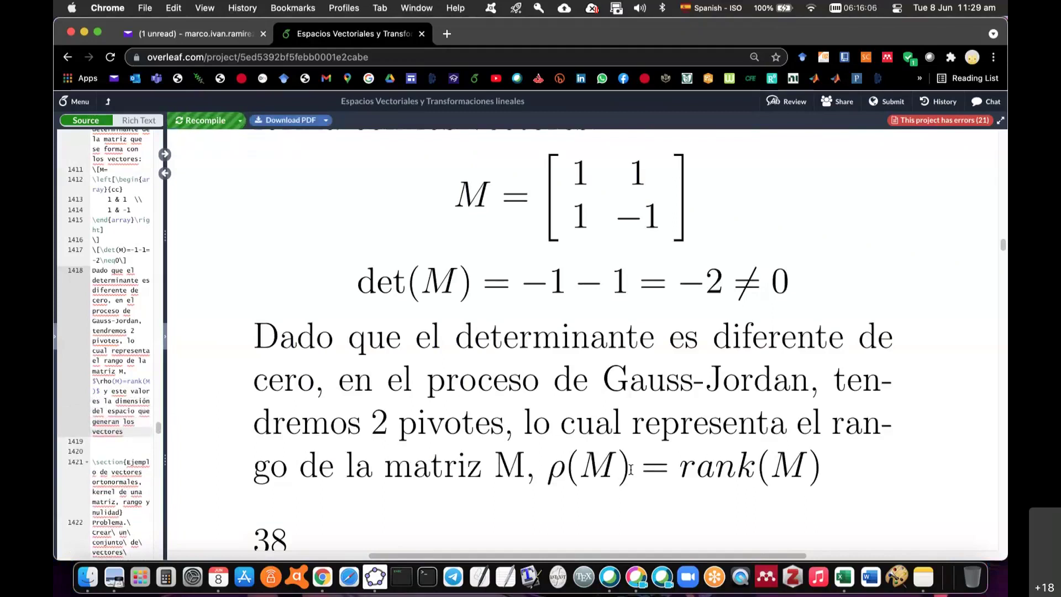
Step: Finish the sentence with the vectors $\vec{v}_{1},\vec{v}_{2}$ and recompile
key("super+s")
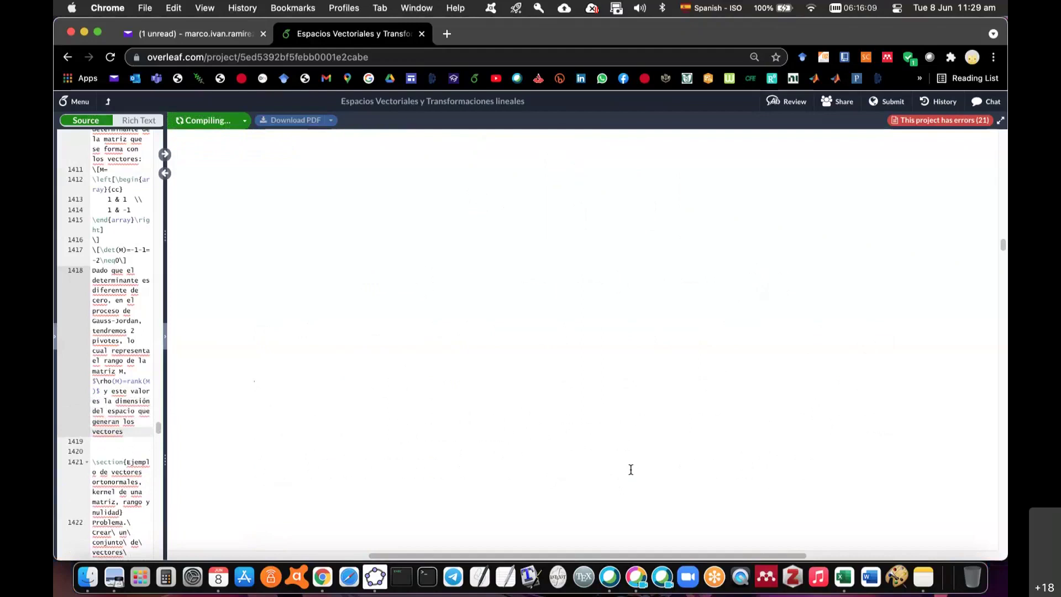
type(" $$")
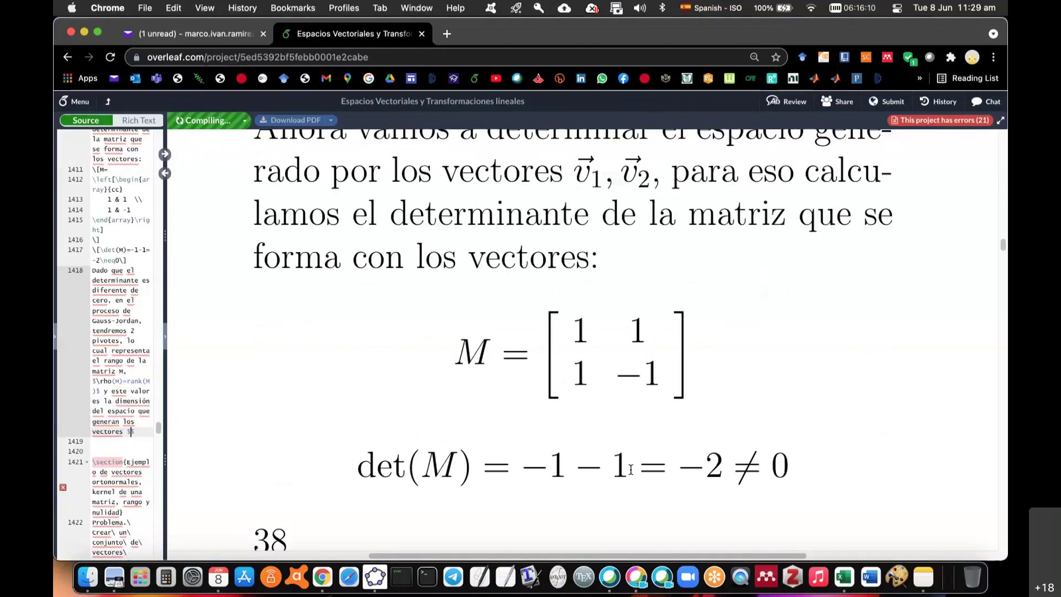
type("\\vec{v}_{1},\\vec{v}_{2")
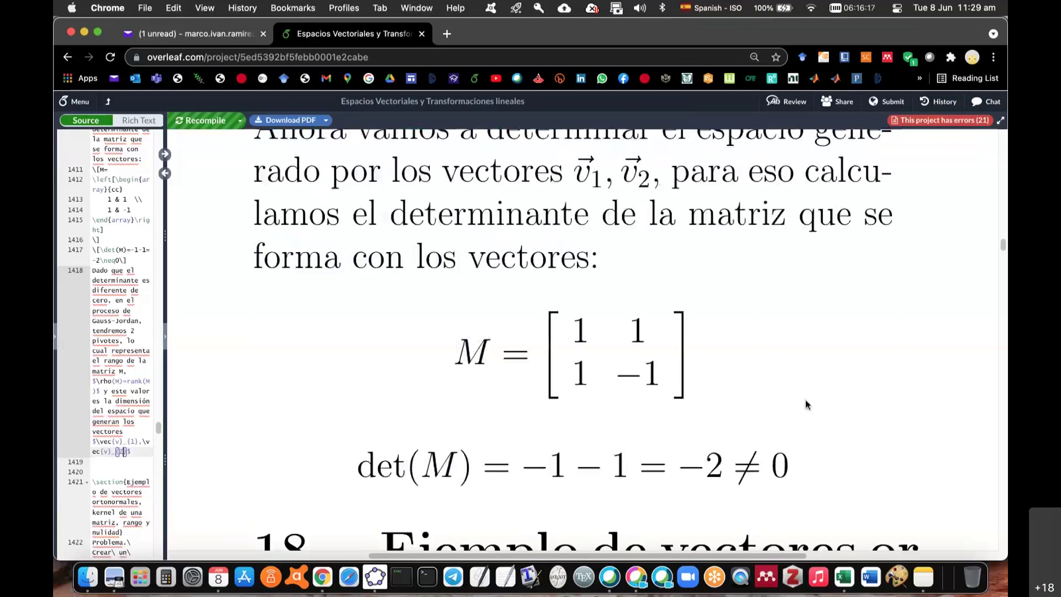
key("super+s")
Step: Recompile again and double-click the rank paragraph in the PDF to jump to its source
scroll(637, 352, "up", 2)
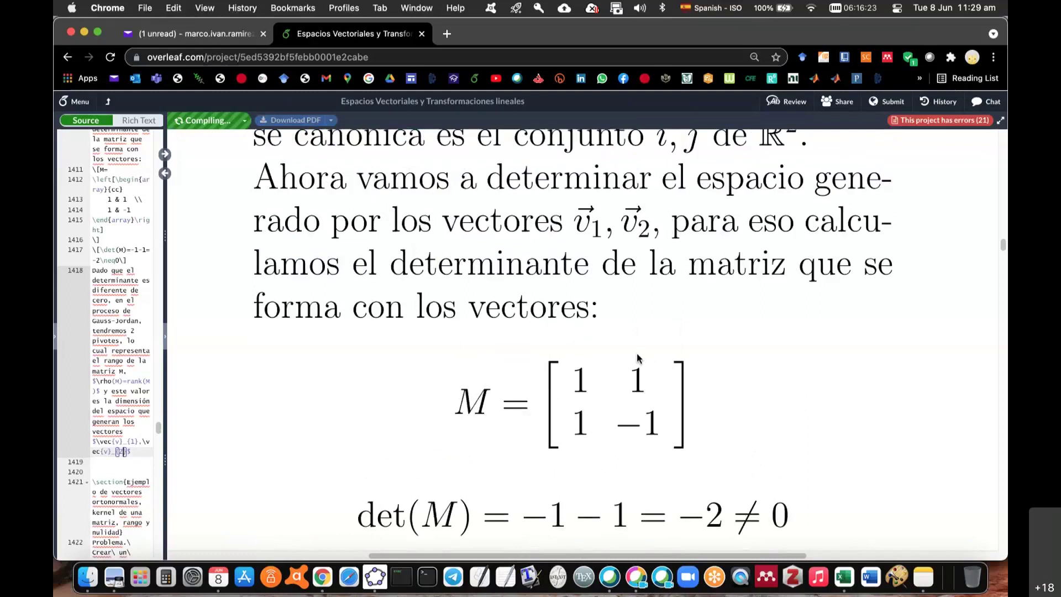
scroll(638, 355, "up", 2)
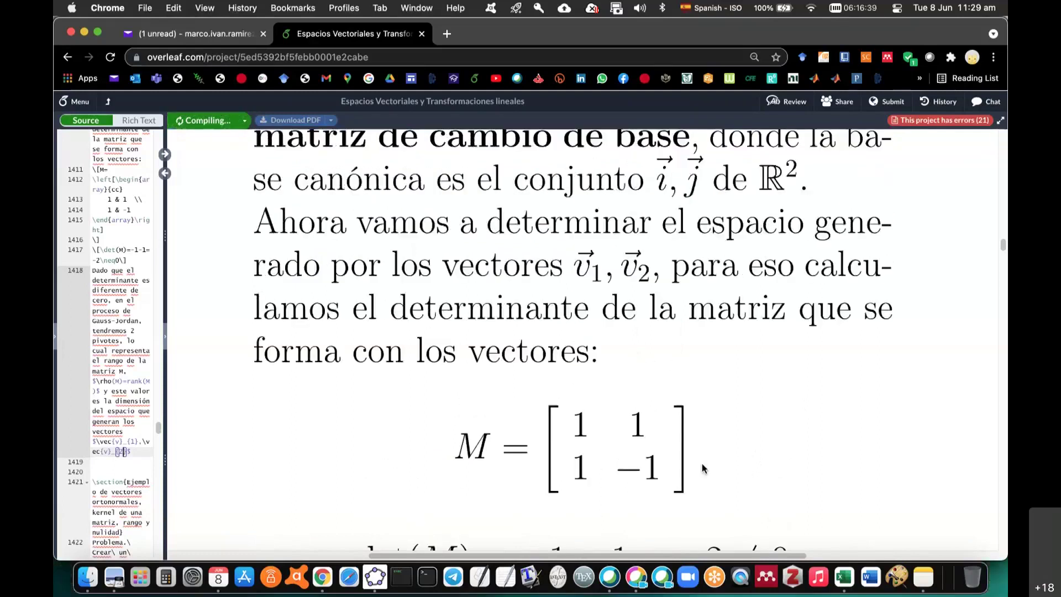
scroll(703, 468, "down", 10)
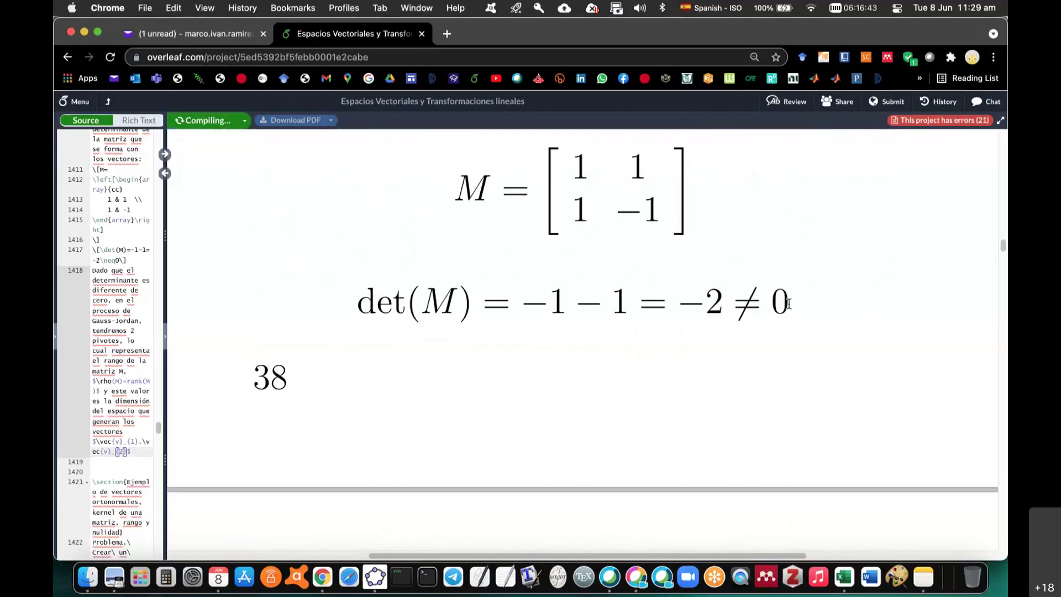
scroll(718, 282, "down", 15)
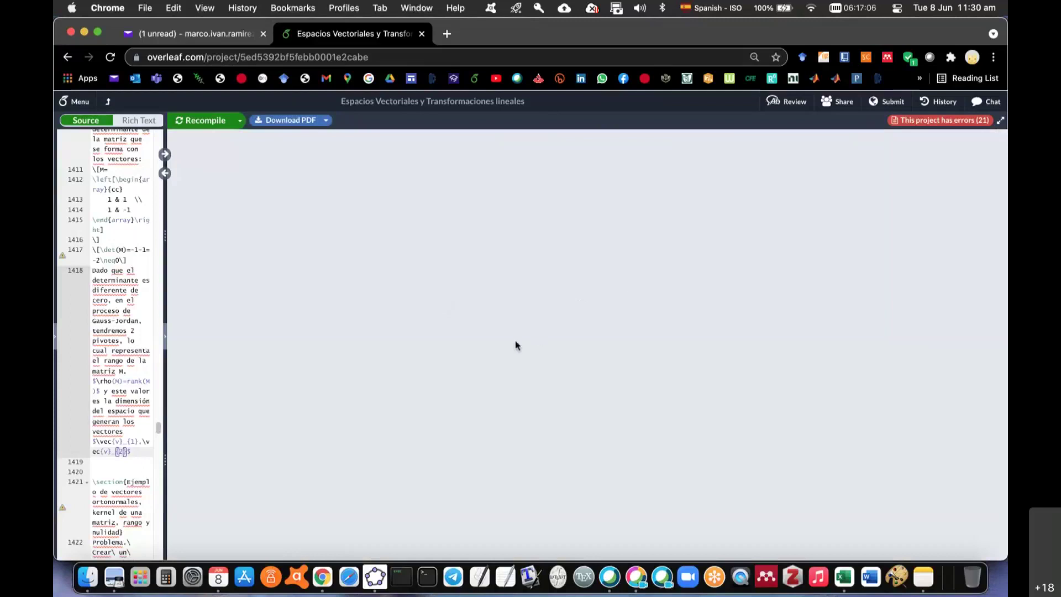
left_click(210, 120)
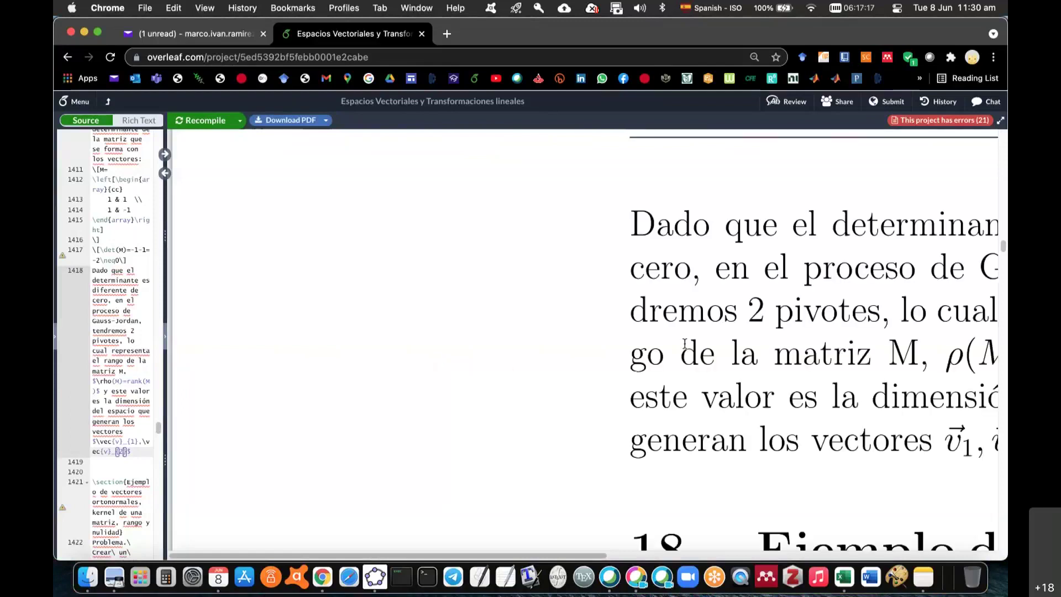
scroll(685, 345, "right", 5)
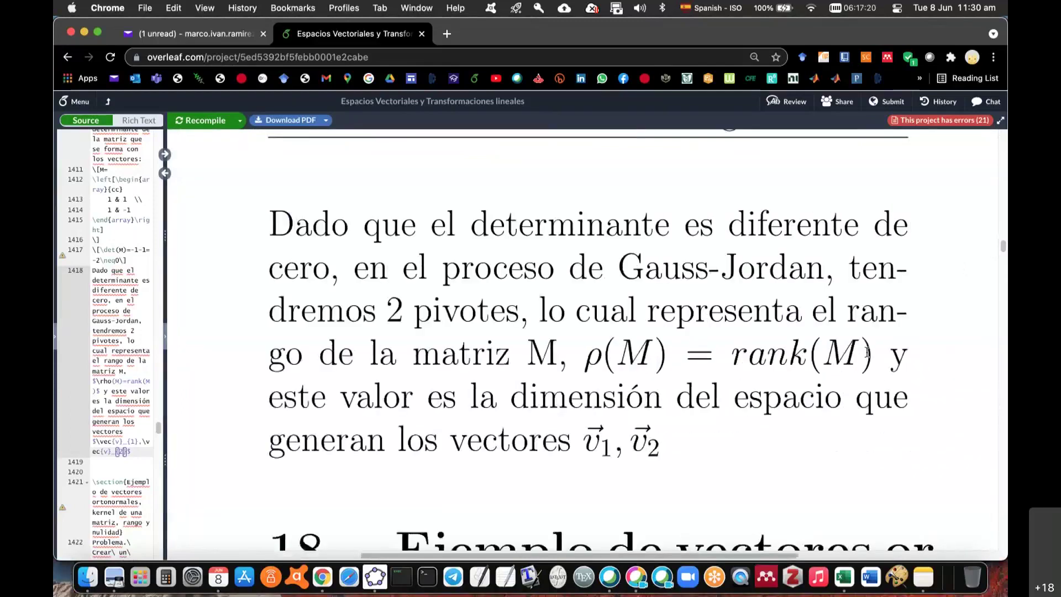
double_click(868, 353)
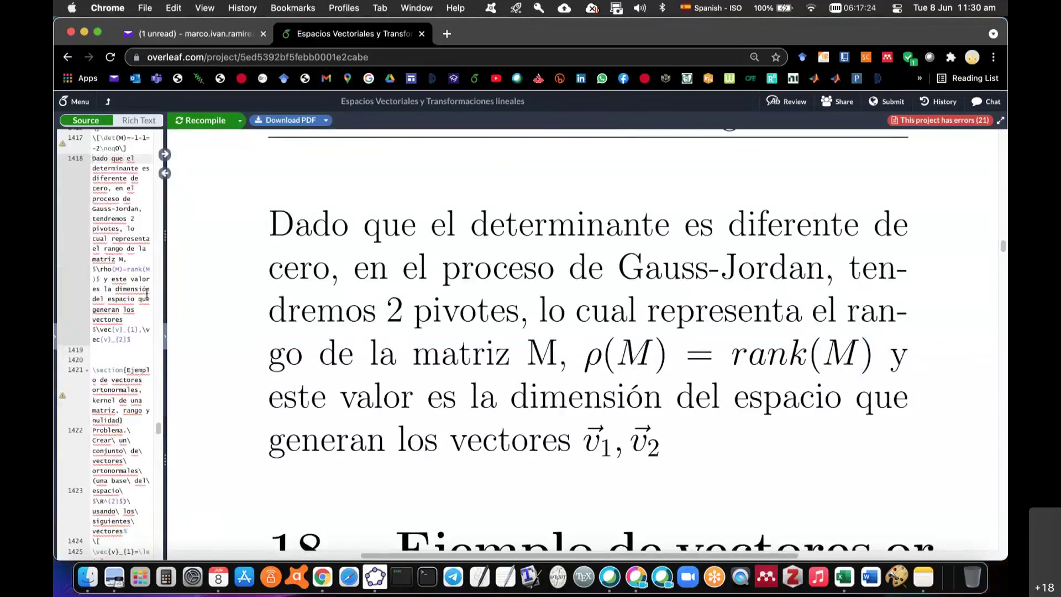
Step: Insert '(debido a que estamos en $\R$)' right after $\rho(M)=rank(M)$
left_click(100, 279)
type("(")
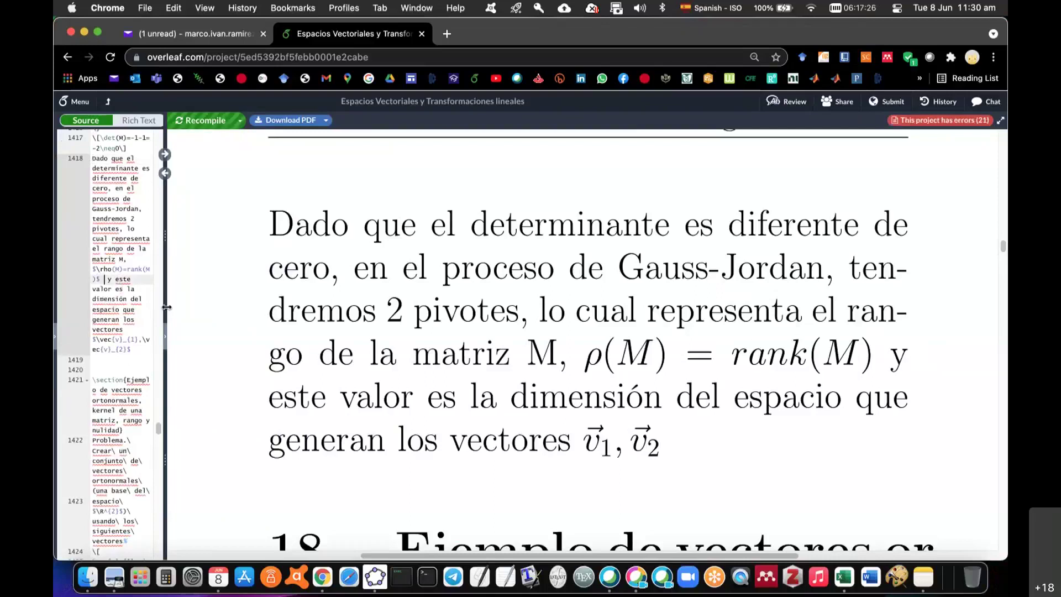
type("debido a que estamos ")
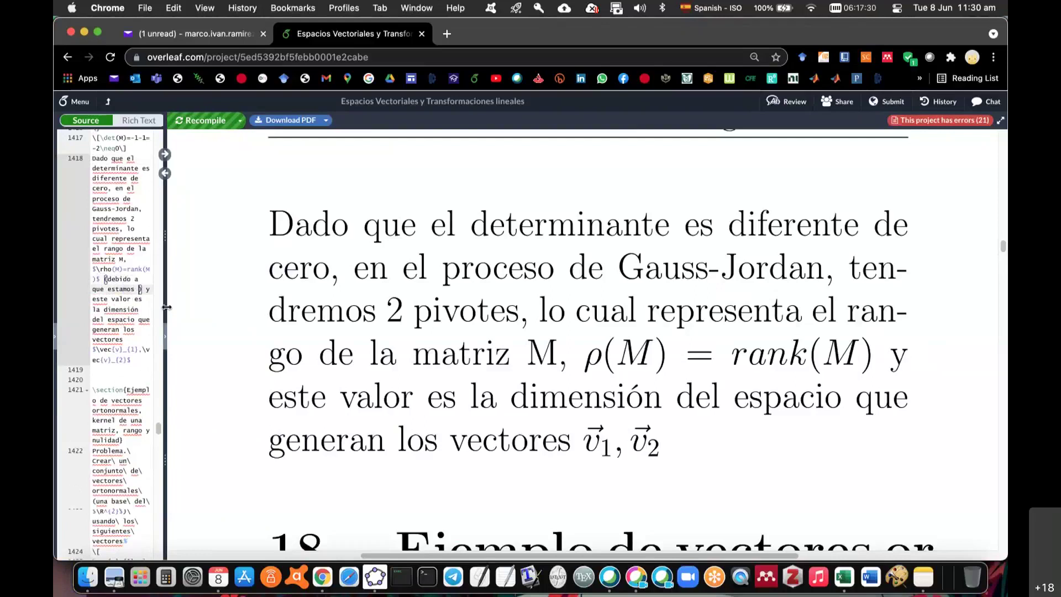
type("e")
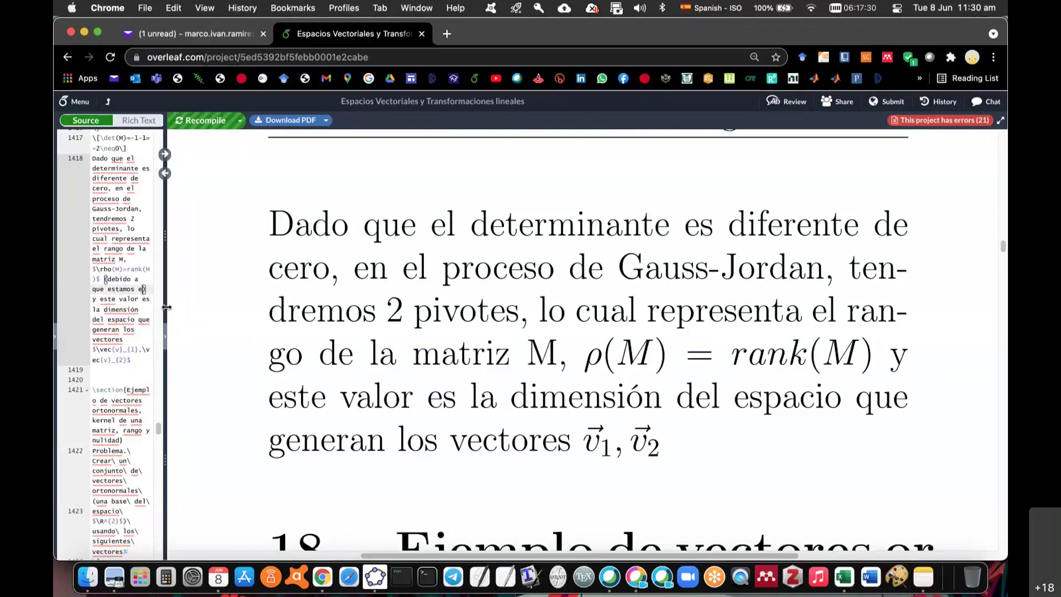
type("n $\\R$)")
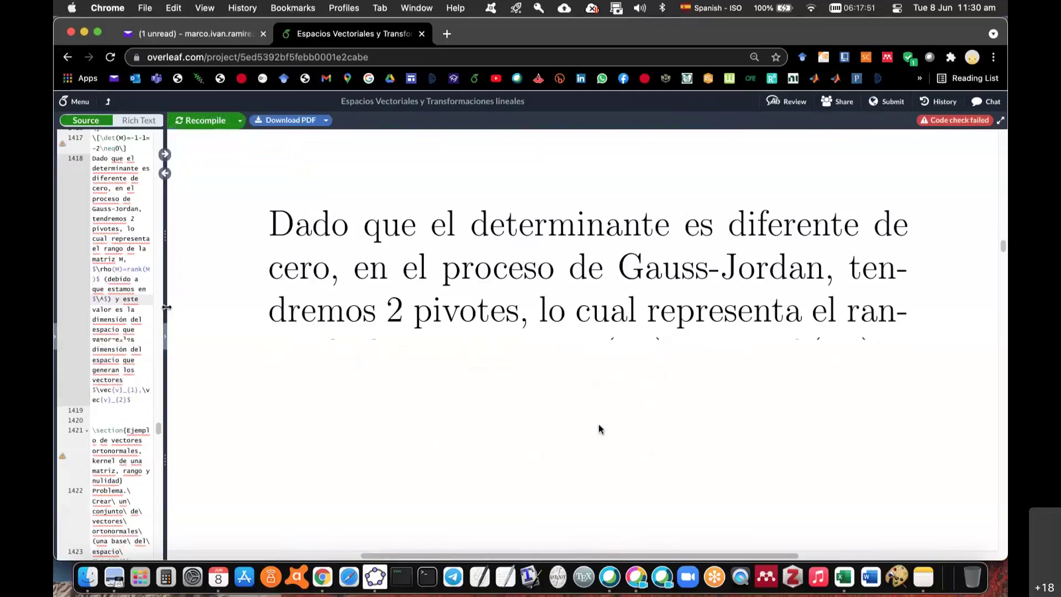
Step: Widen the editor pane, fix the parenthetical's math to $\R^{2}$, and recompile
left_click_drag(166, 308, 186, 295)
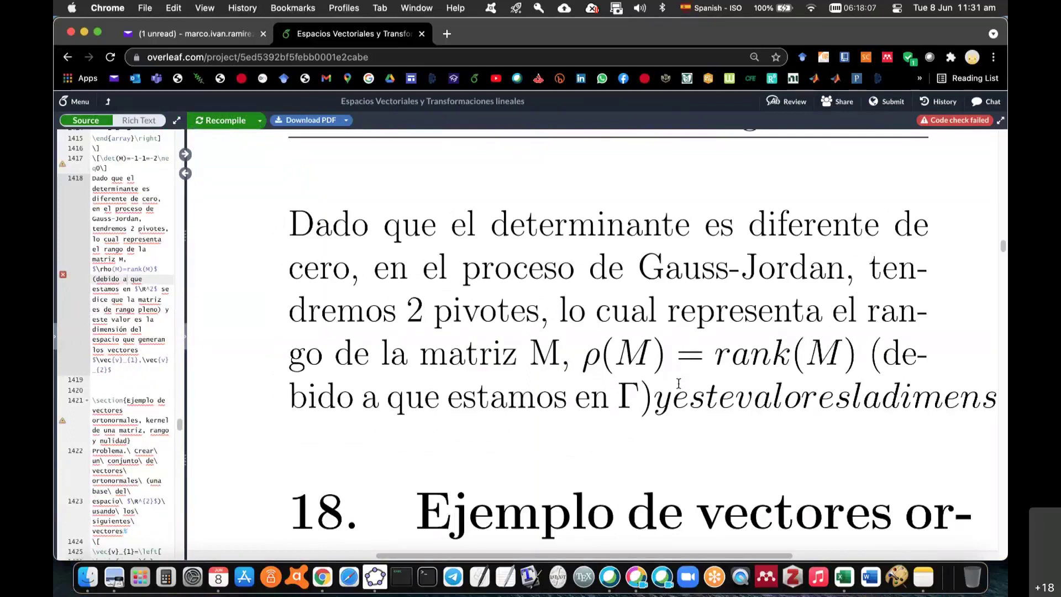
key("super+z")
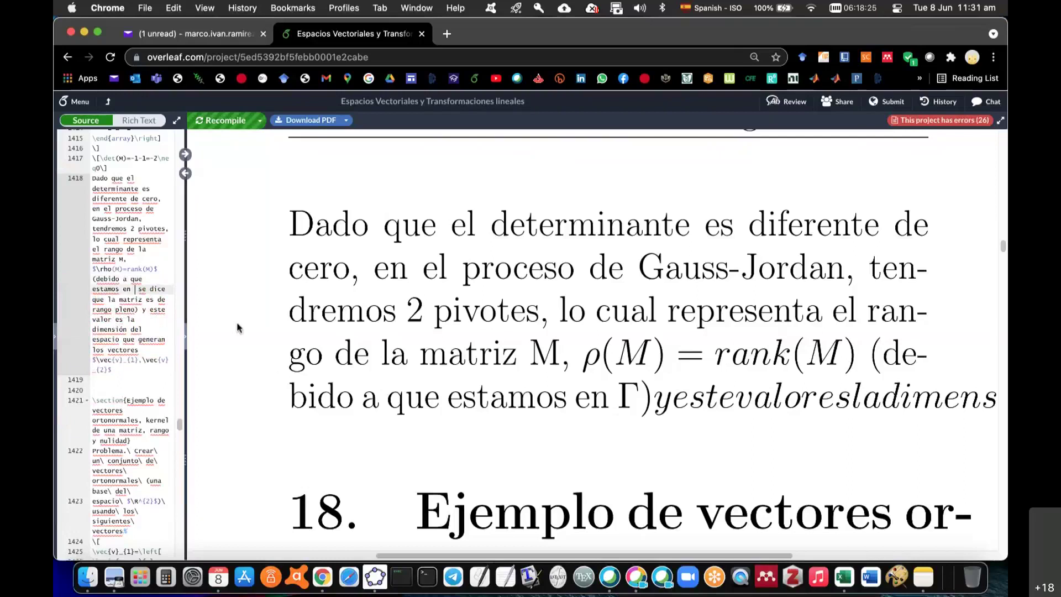
type("$")
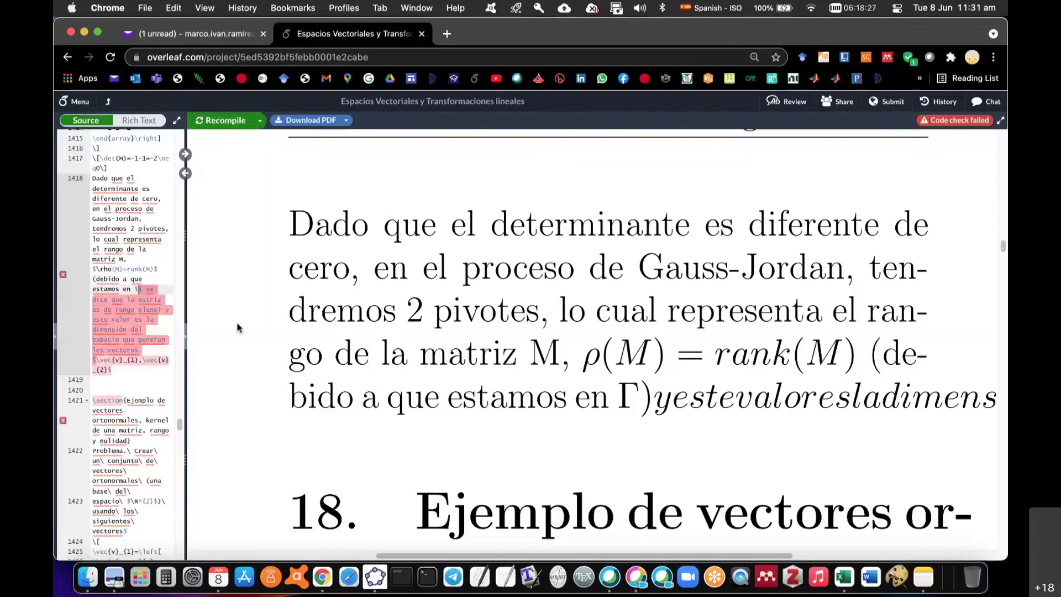
type("\\R^{n}$")
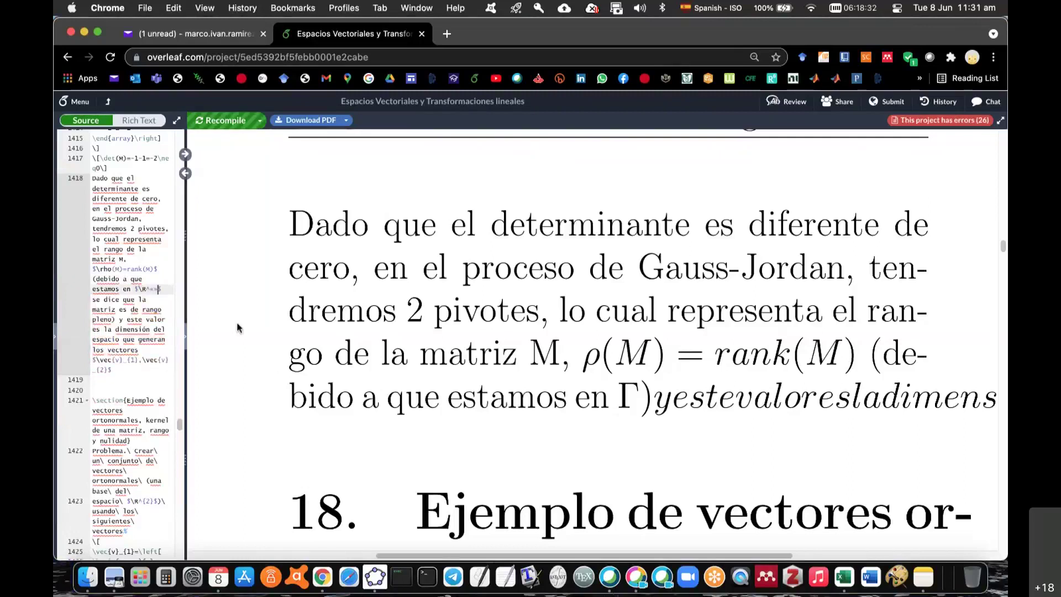
key("Left")
key("Right")
key("Right")
key("Right")
key("super+s")
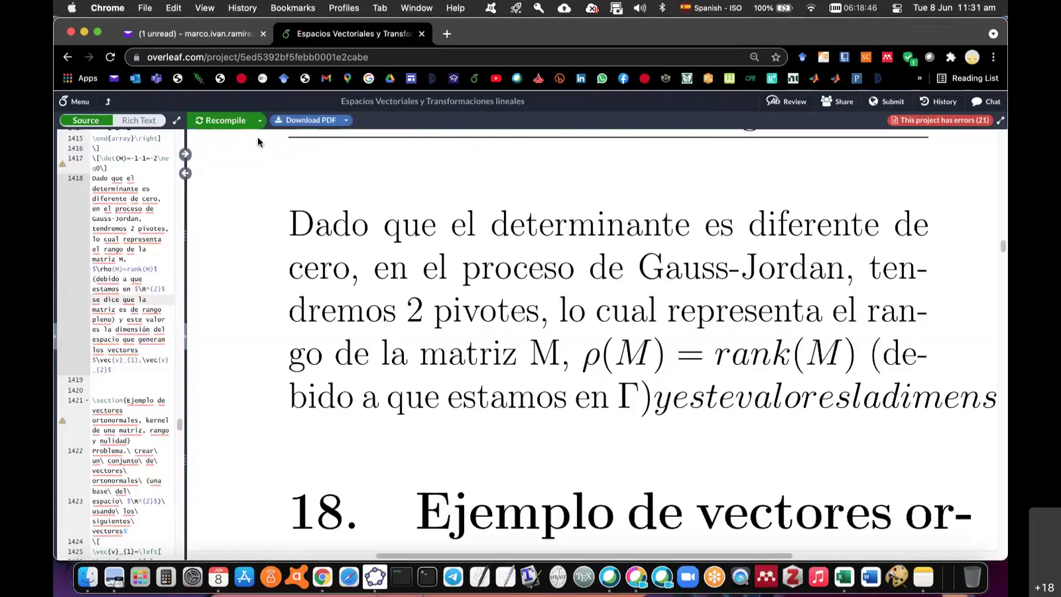
Step: Recompile, then replace the ')' after 'rango pleno' with a comma and start typing $\rho(M)$
left_click(220, 120)
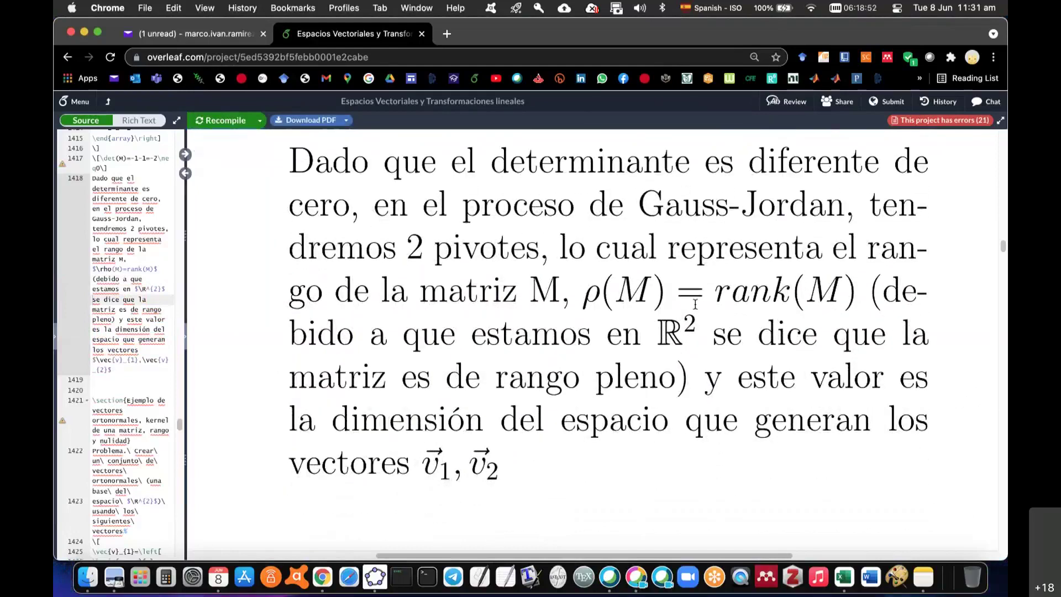
scroll(698, 310, "down", 5)
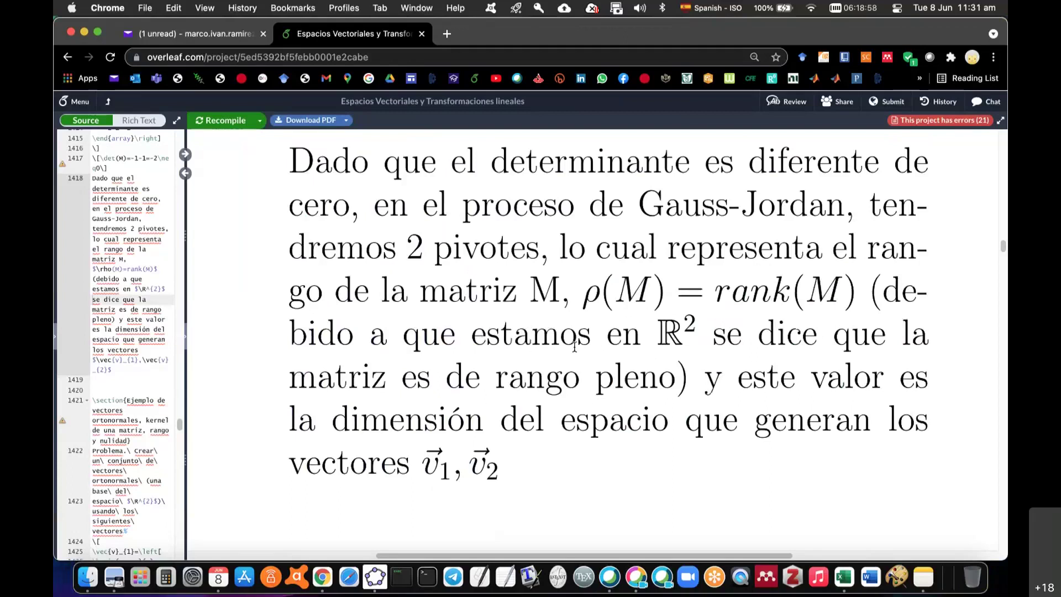
left_click(126, 289)
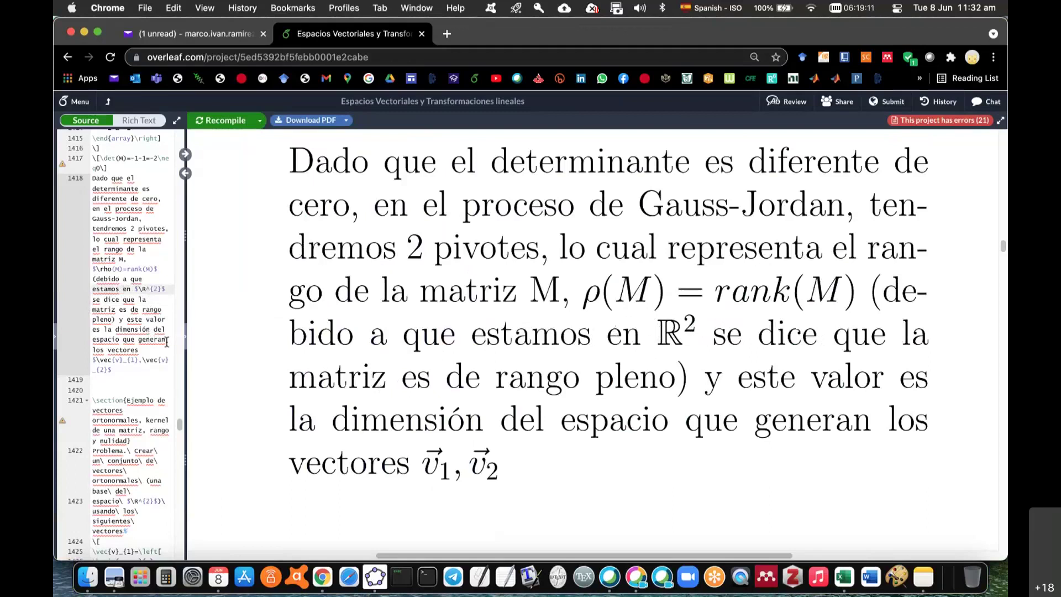
key("BackSpace")
type(", $$")
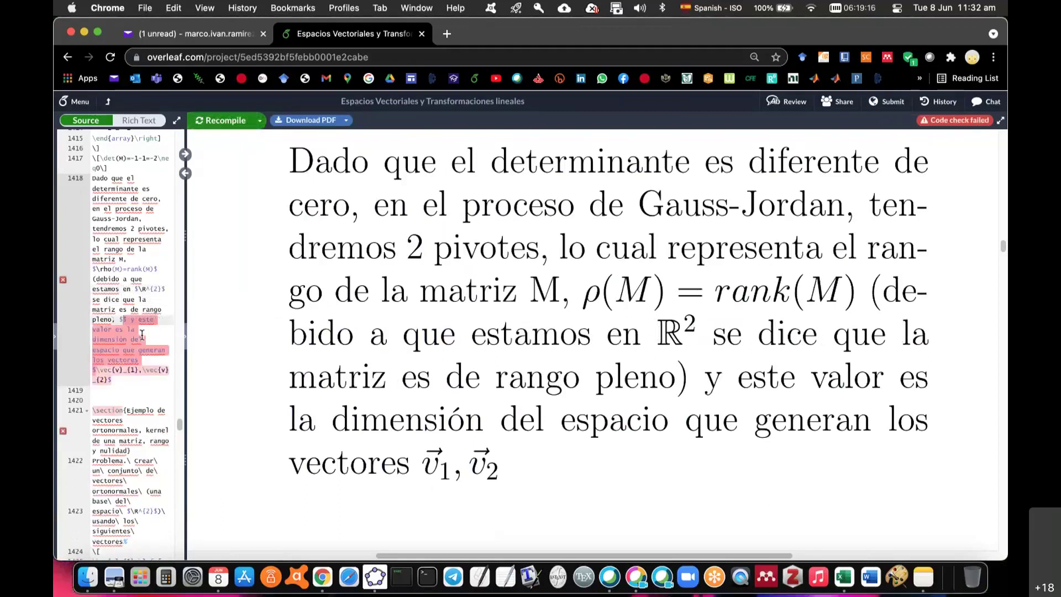
type("\rh")
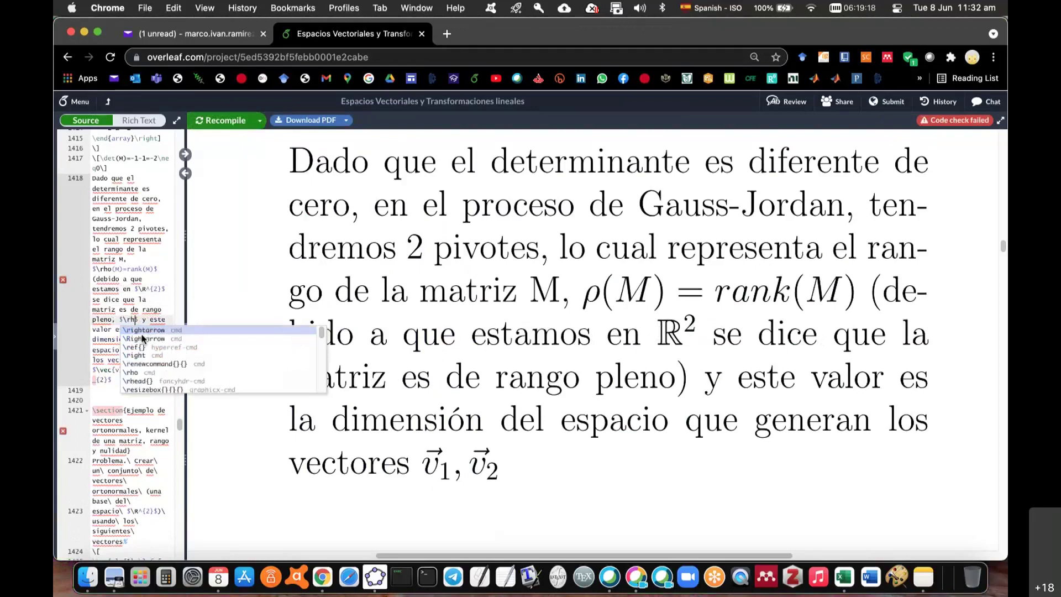
type("o")
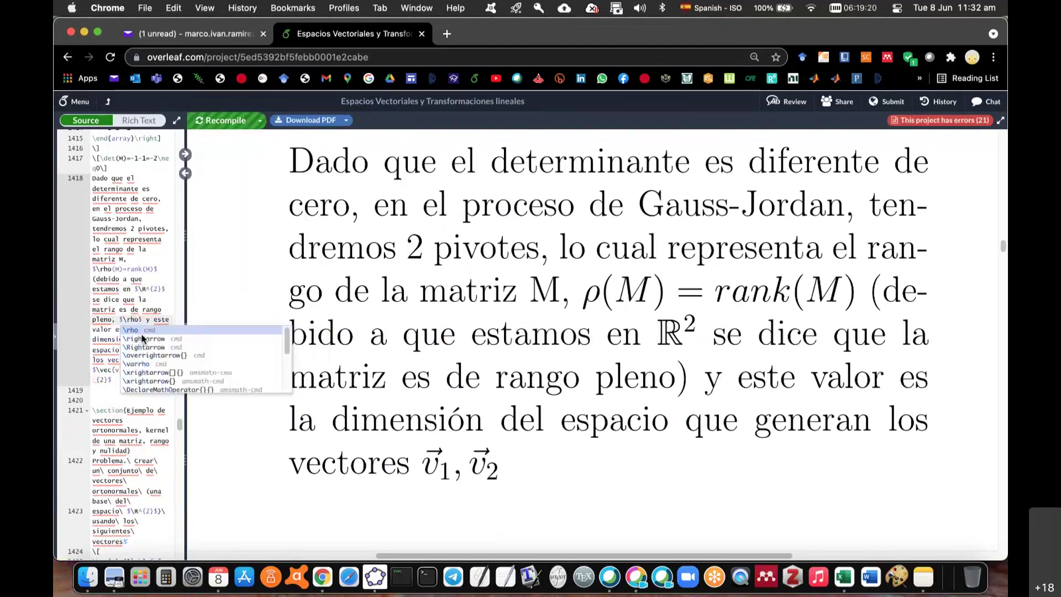
type("(")
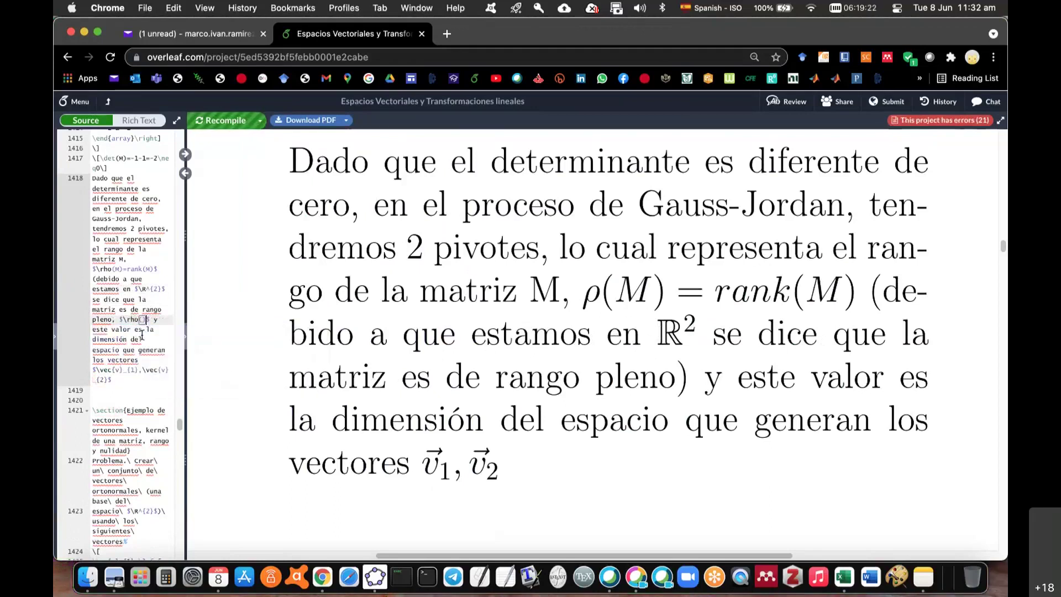
type("M")
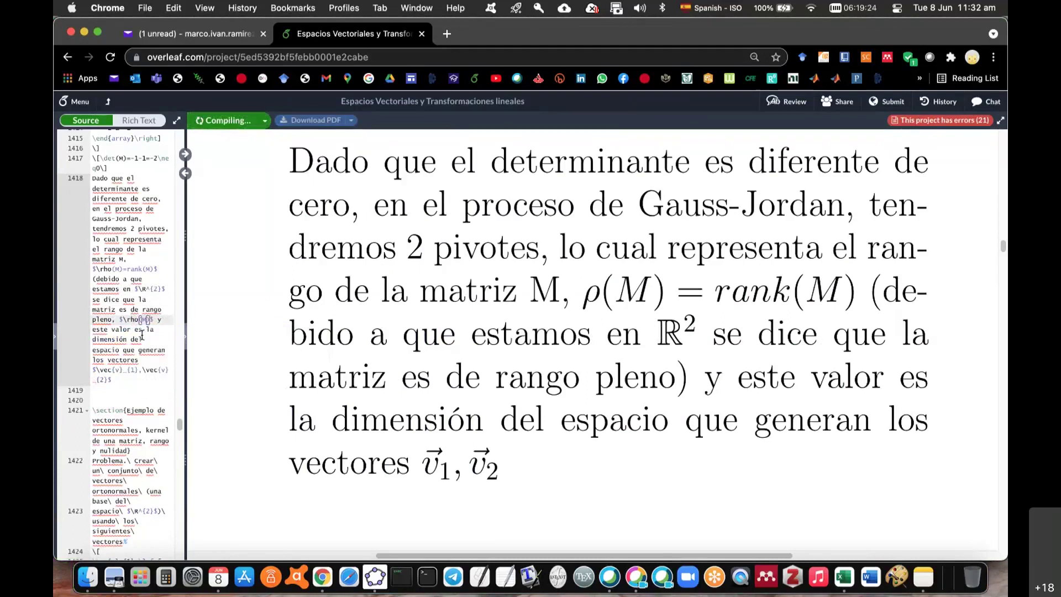
type("=2")
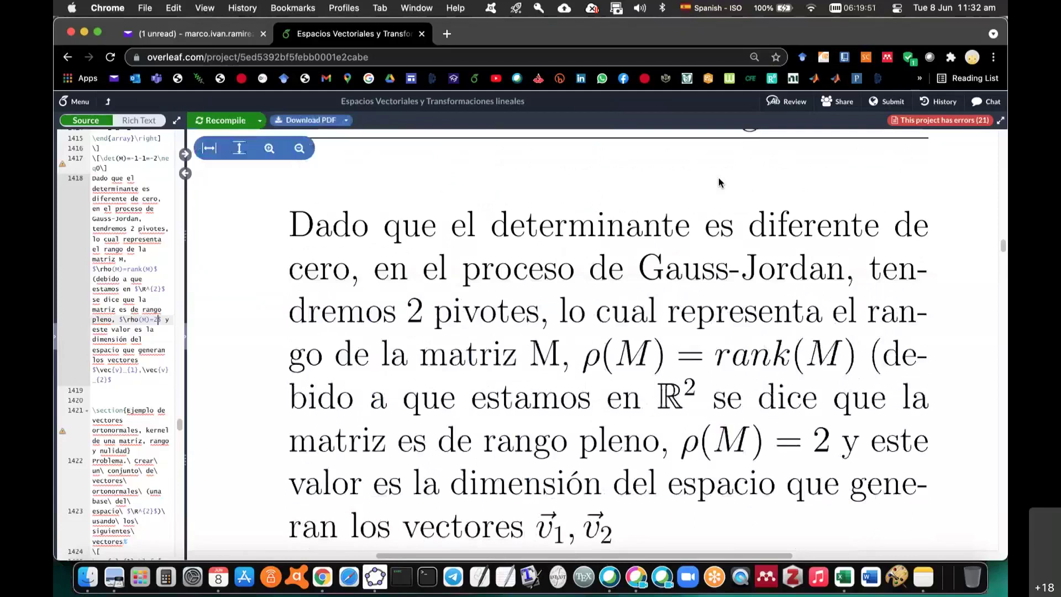
Step: Check the preview reads 'rango pleno, ρ(M) = 2' and return to the 'rango' line
scroll(564, 337, "down", 2)
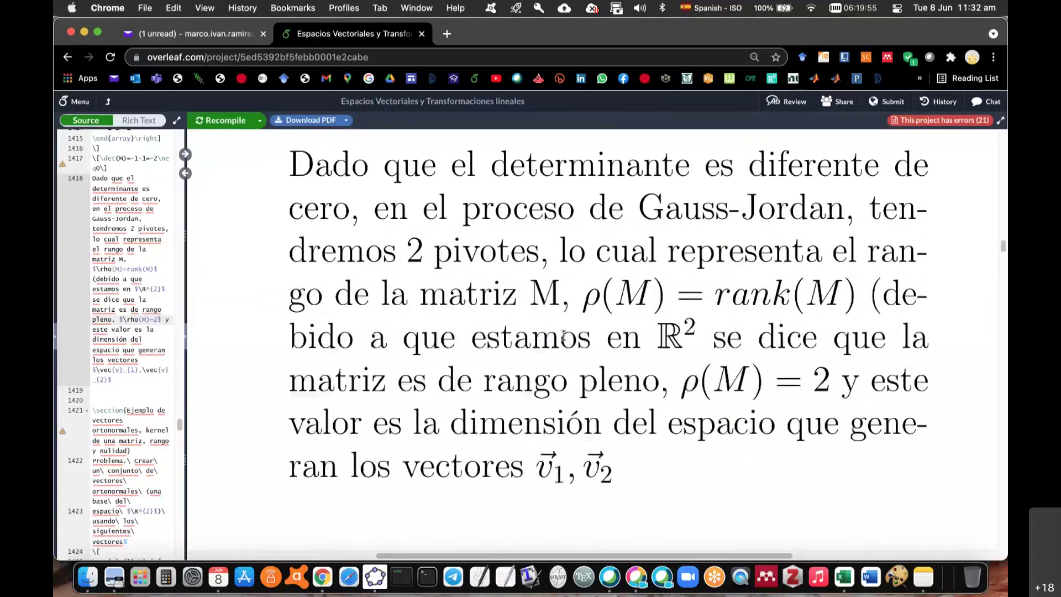
key("Up")
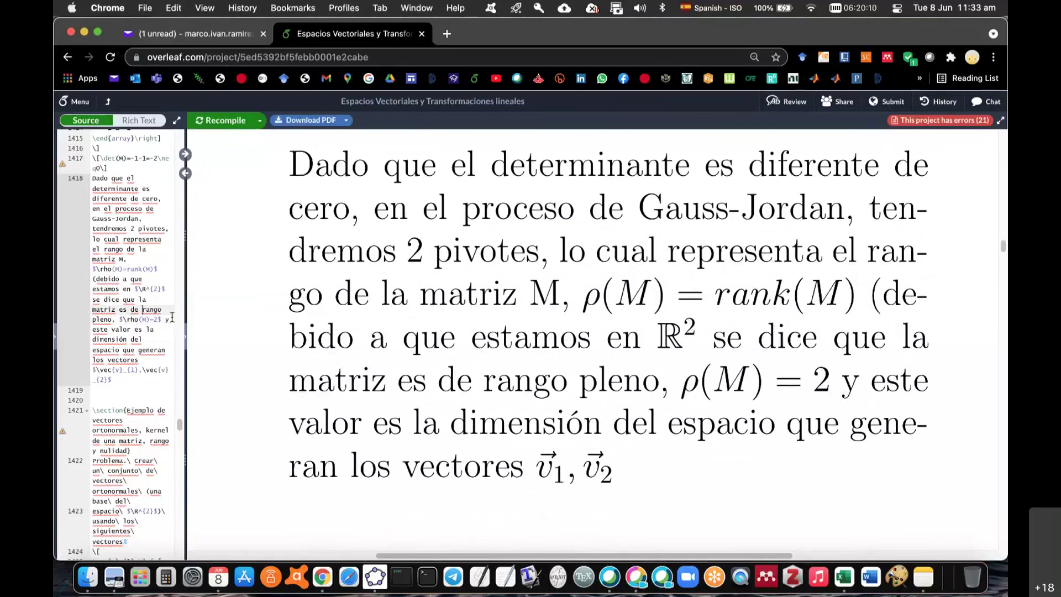
Step: Wrap 'rango pleno' in \textbf{…} before ', $\rho(M)=2$' and recompile the notes
type("\\")
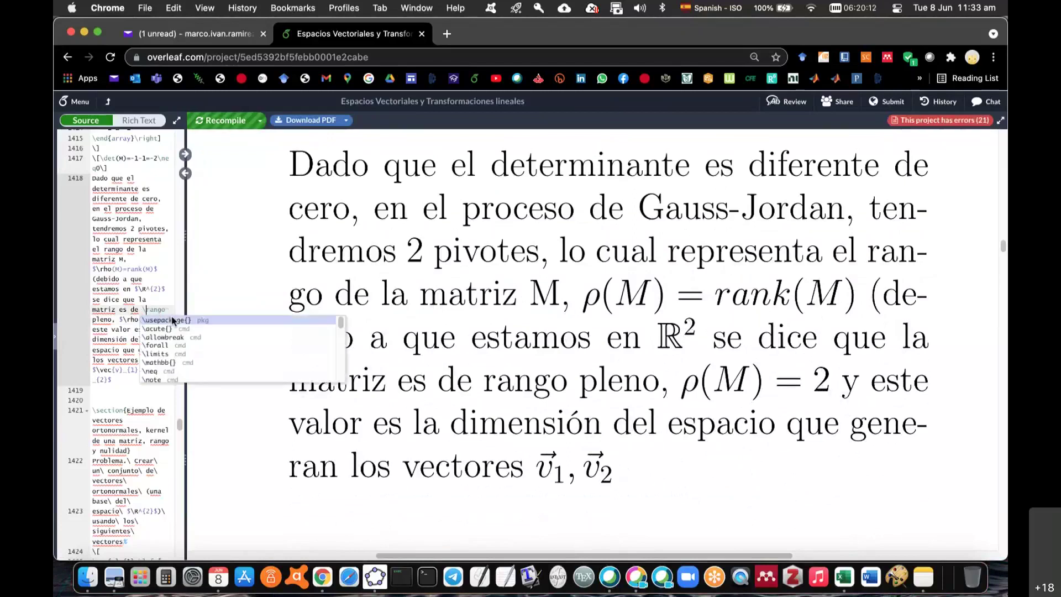
type("text")
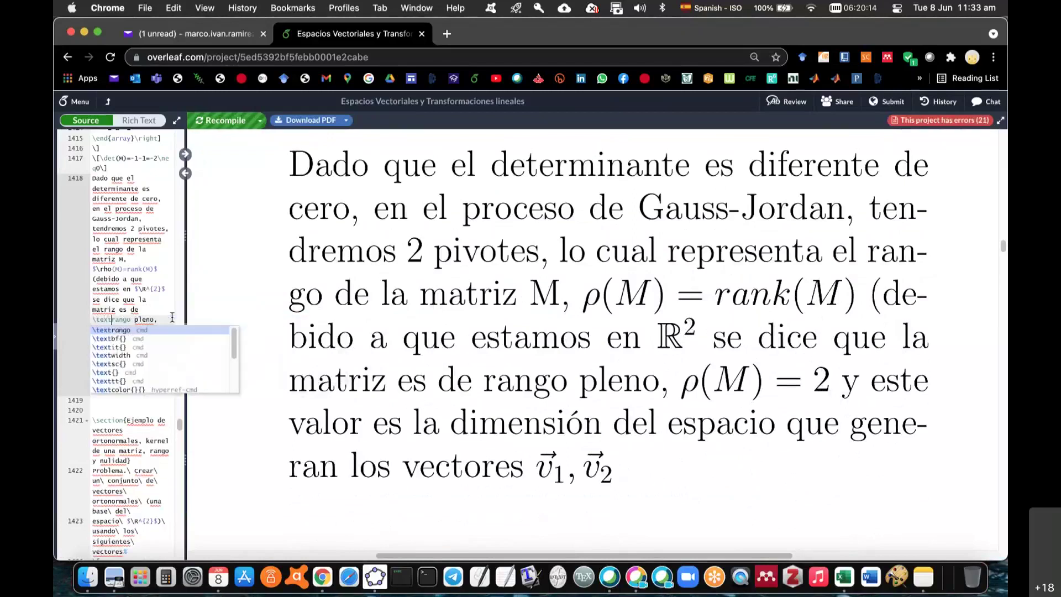
type("bf{")
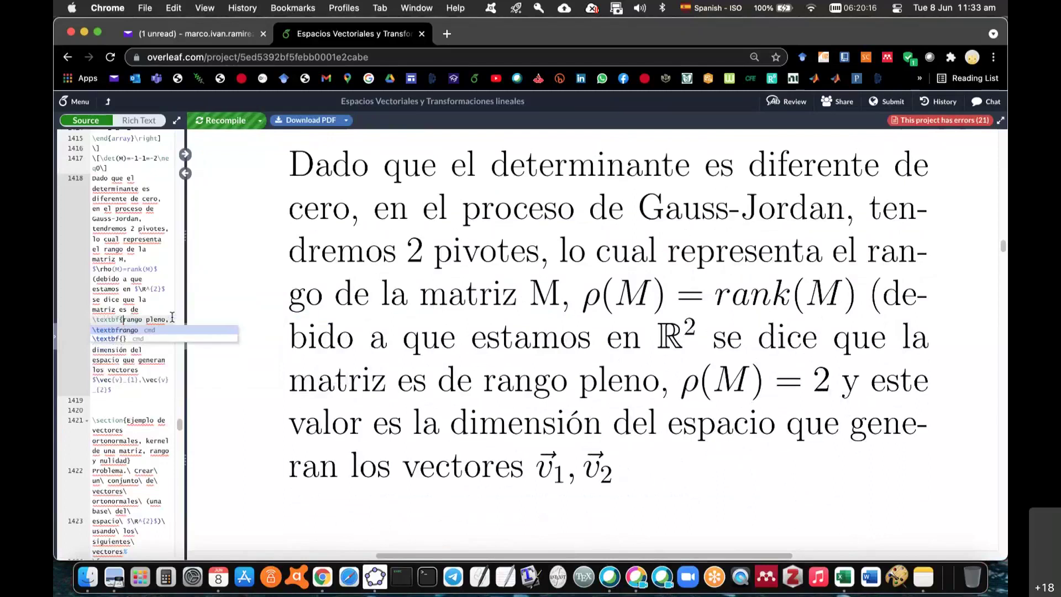
key("Escape")
key("alt+Right")
key("alt+Right")
type("}")
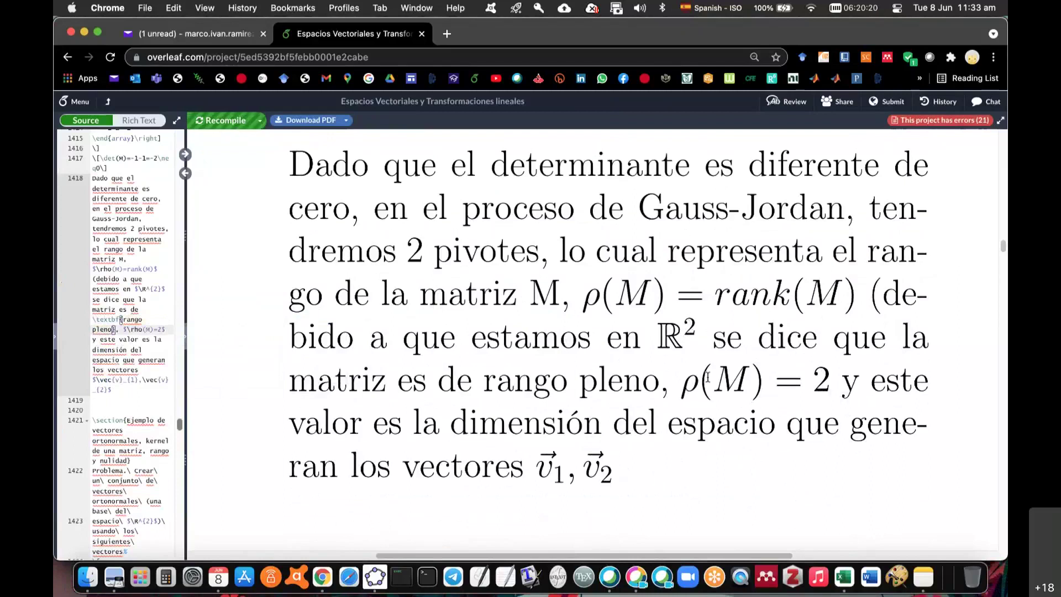
key("super+s")
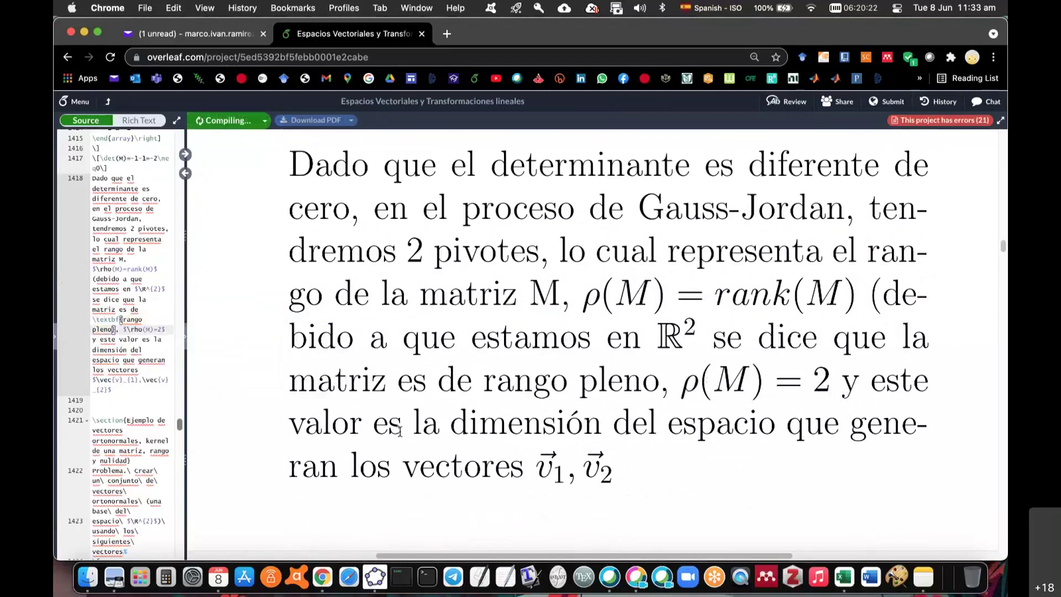
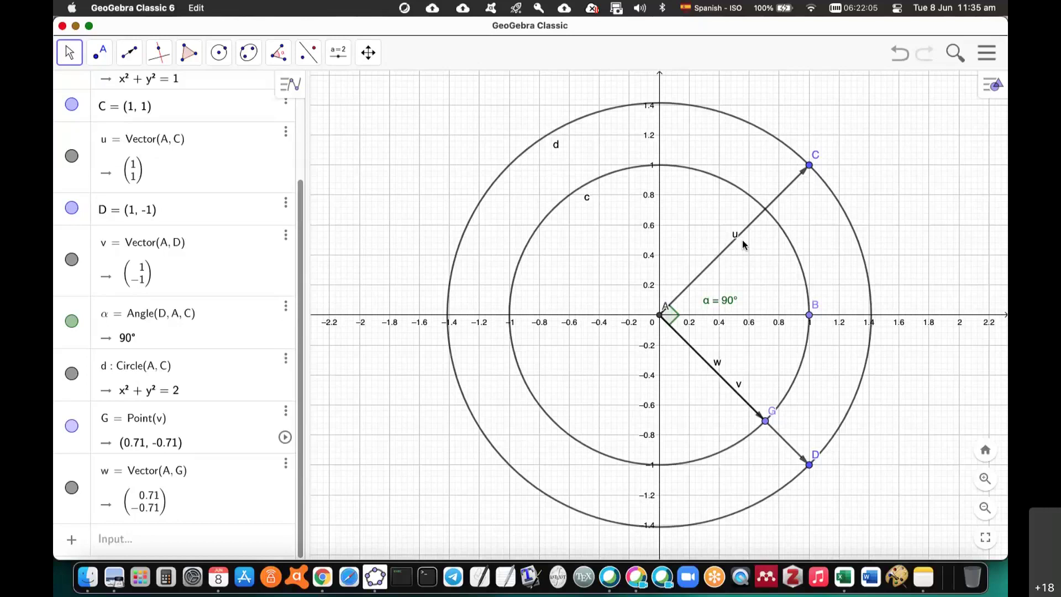
Step: Switch from GeoGebra back to the Overleaf LaTeX notes in Chrome
key("super+Tab")
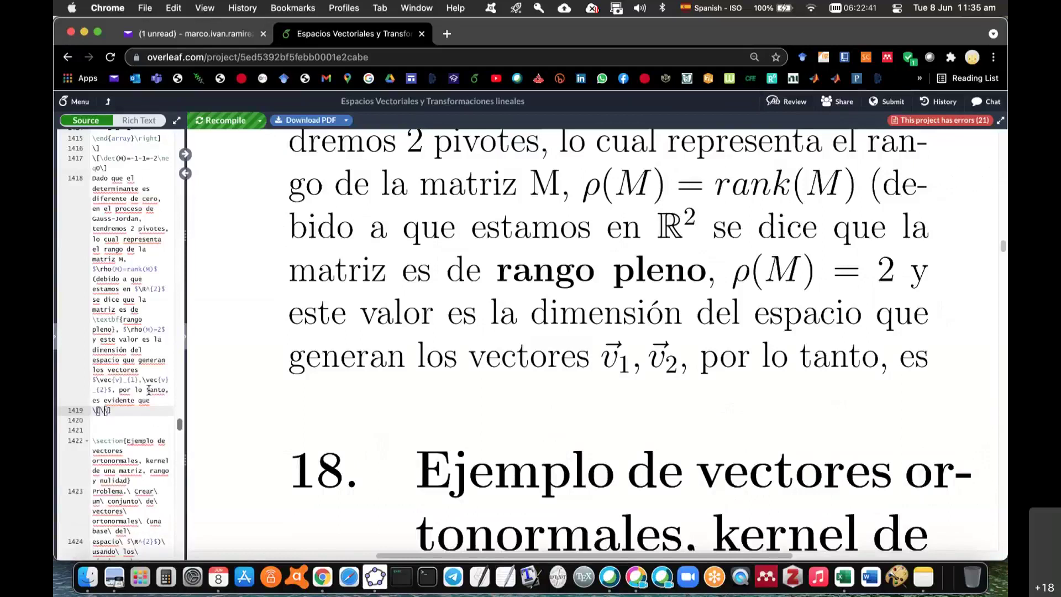
Step: Type the displayed equation \span\{\vec{v}_{1},\vec{v}_{2}\}=\R^2 on line 1419
type("\\span")
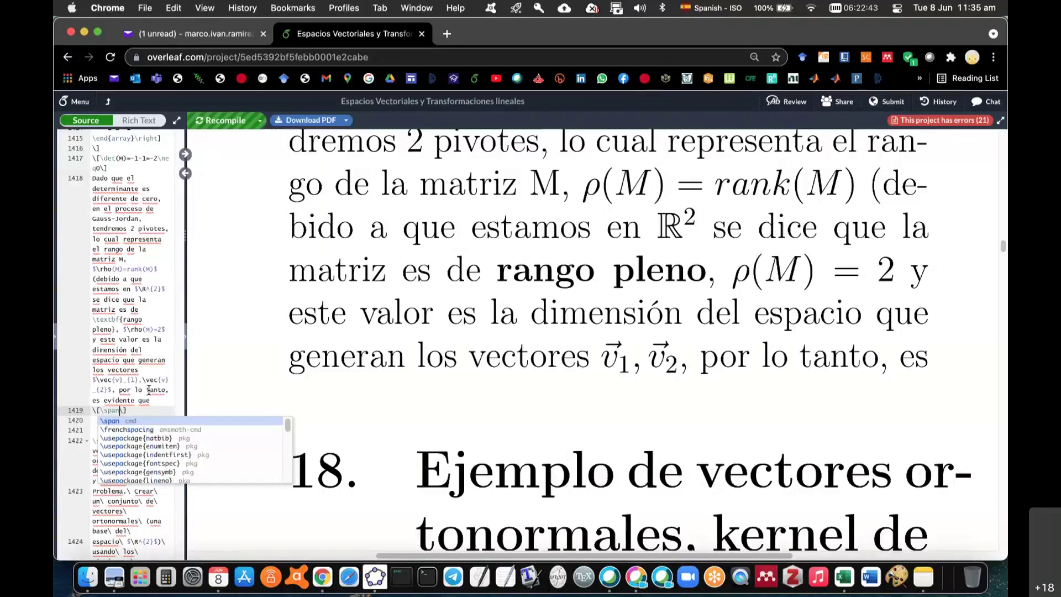
type("\\{")
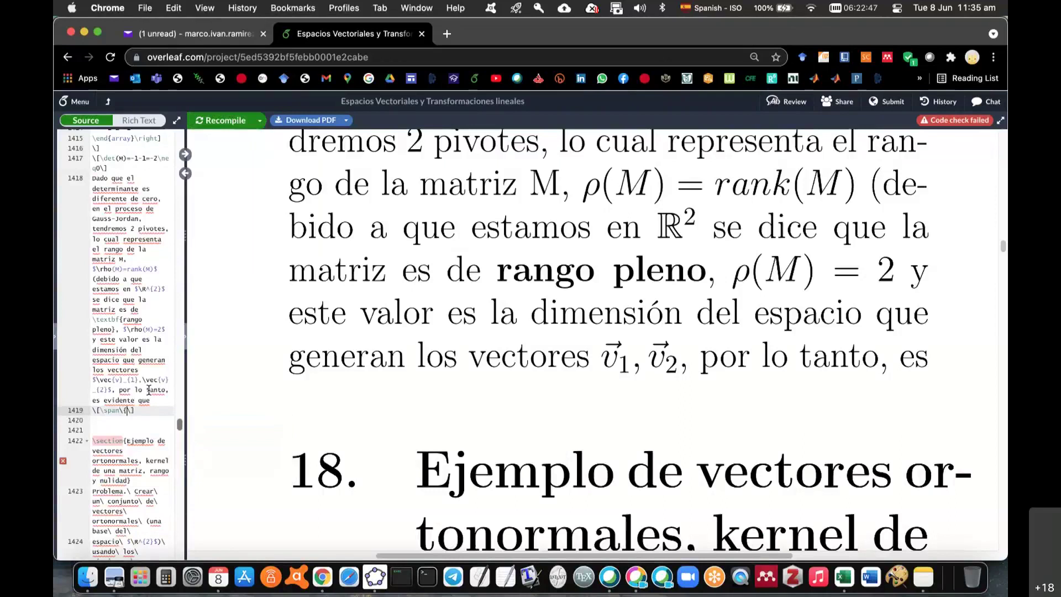
type("\\vec{v}_{1},\\vec{v}_{2}\\}=\\R^2")
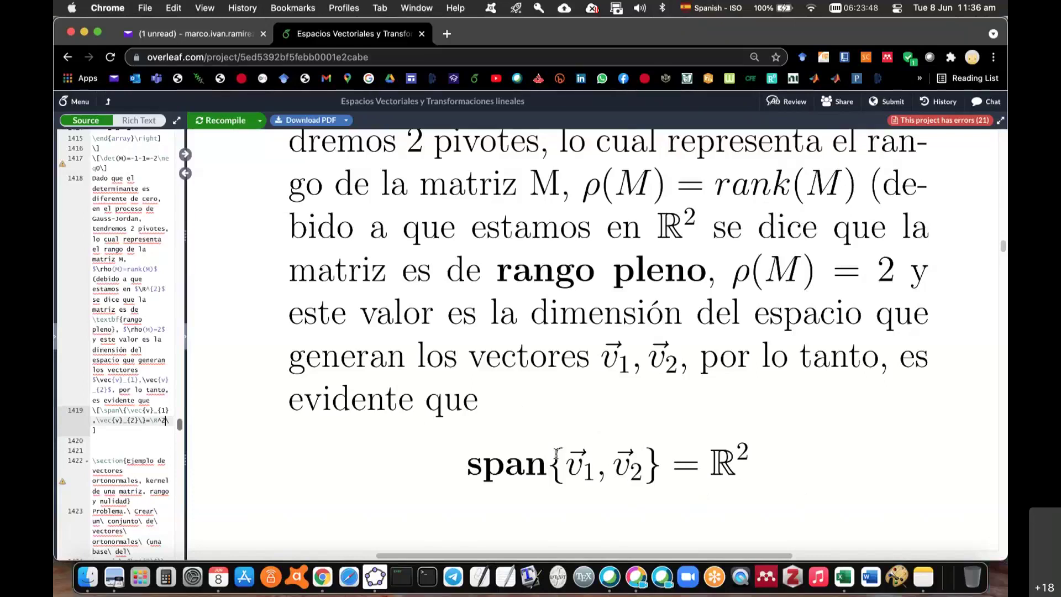
Step: Write 'debido a que cumplen con las condiciones para formar un conjunto de vectores ortonormales, igu' on line 1420
left_click(162, 437)
type("debido a que cumplen con las condiciones ")
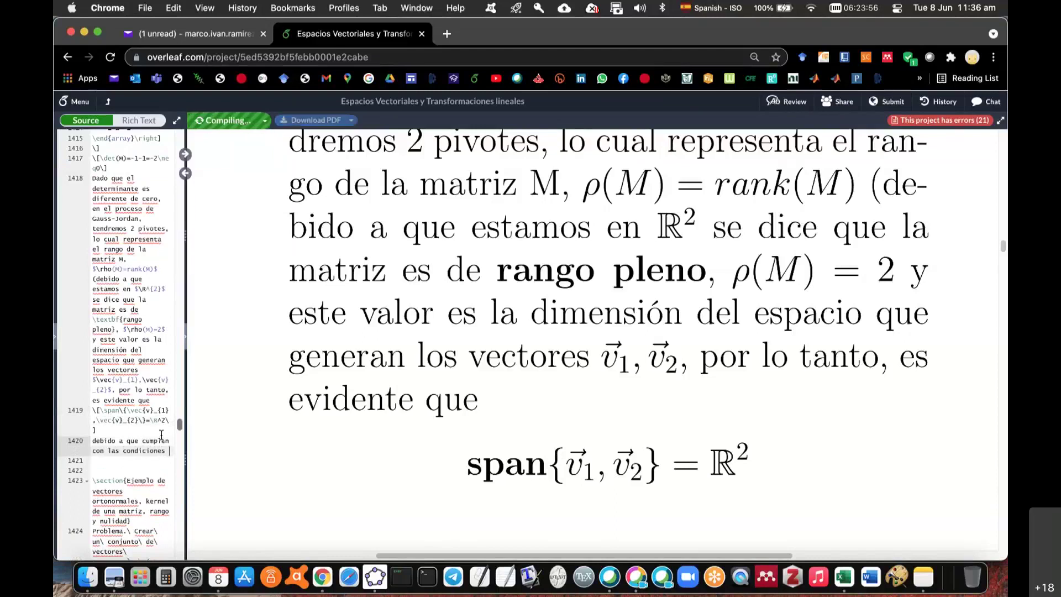
type("para formar un conjunto de ")
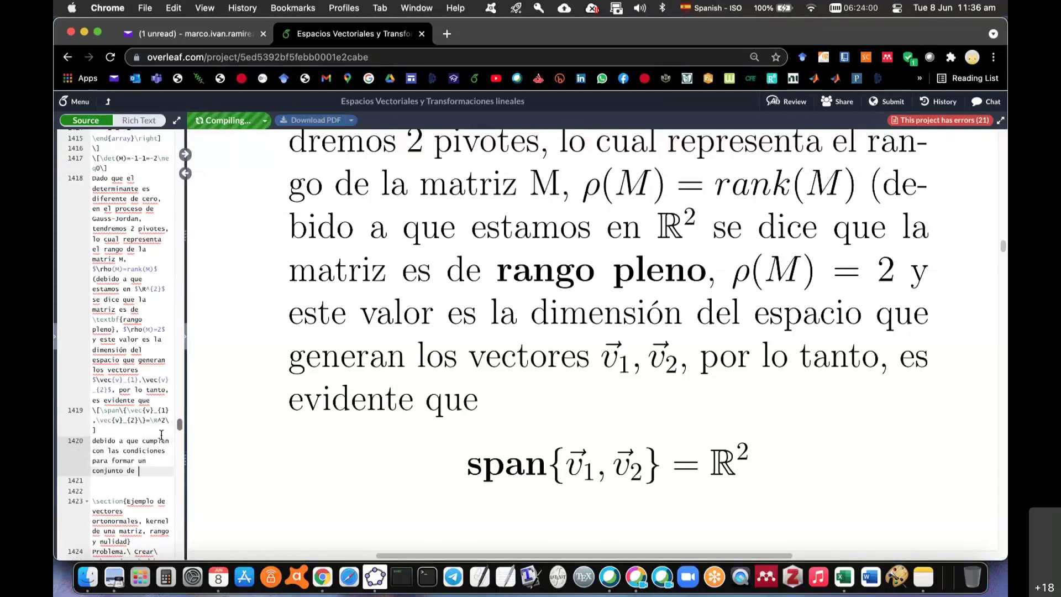
type("vectores ")
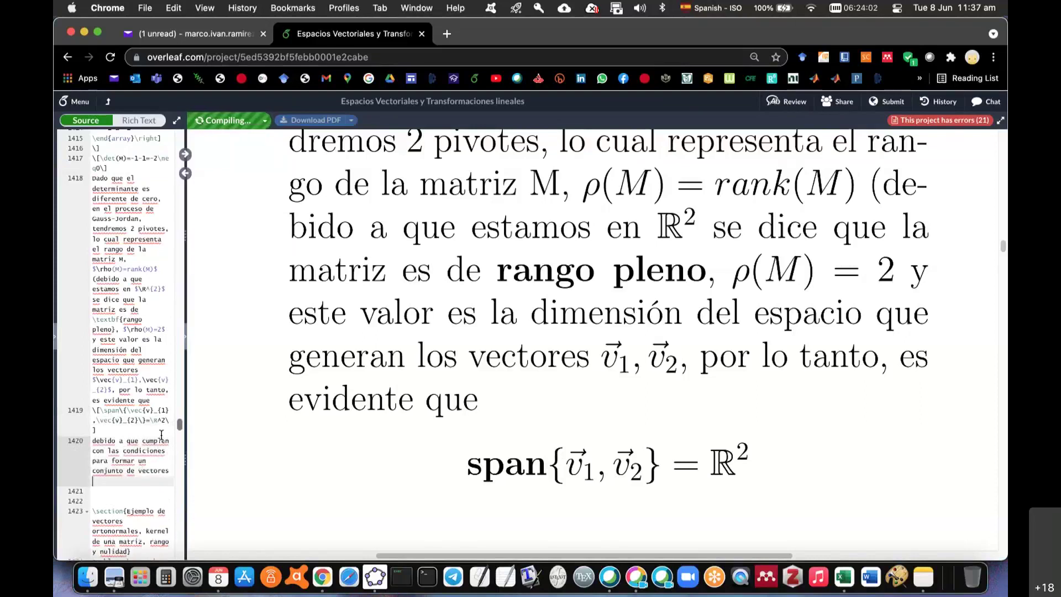
type("or")
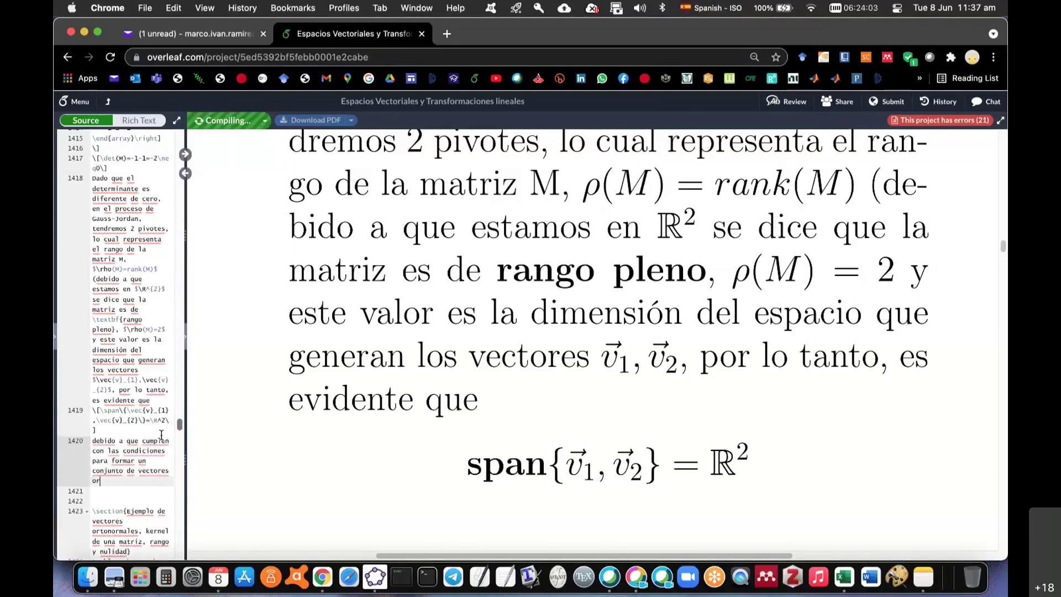
type("tonormanl")
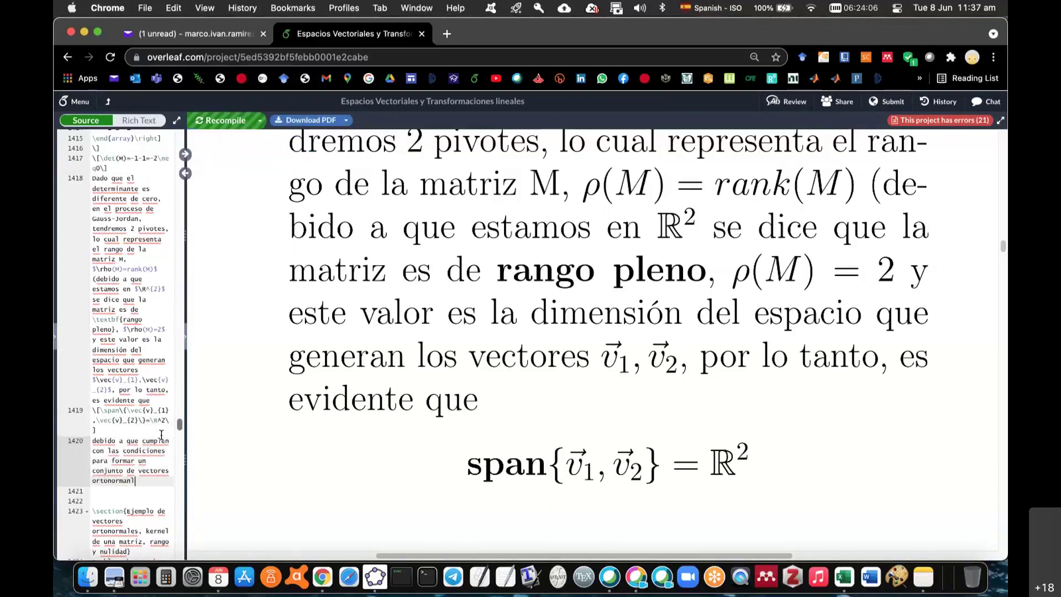
key("BackSpace")
key("BackSpace")
type("les")
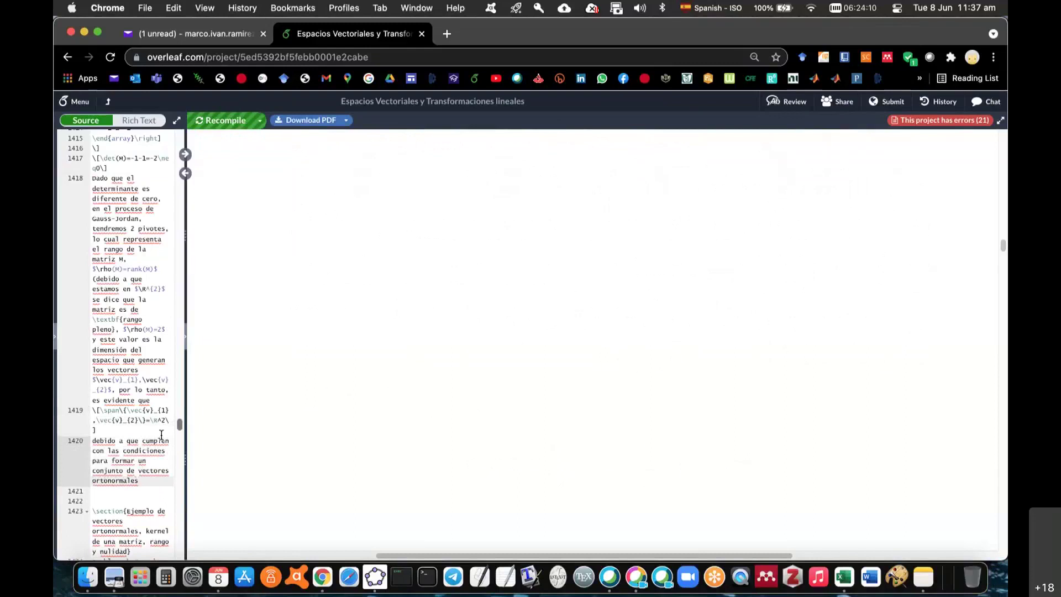
type(", igu")
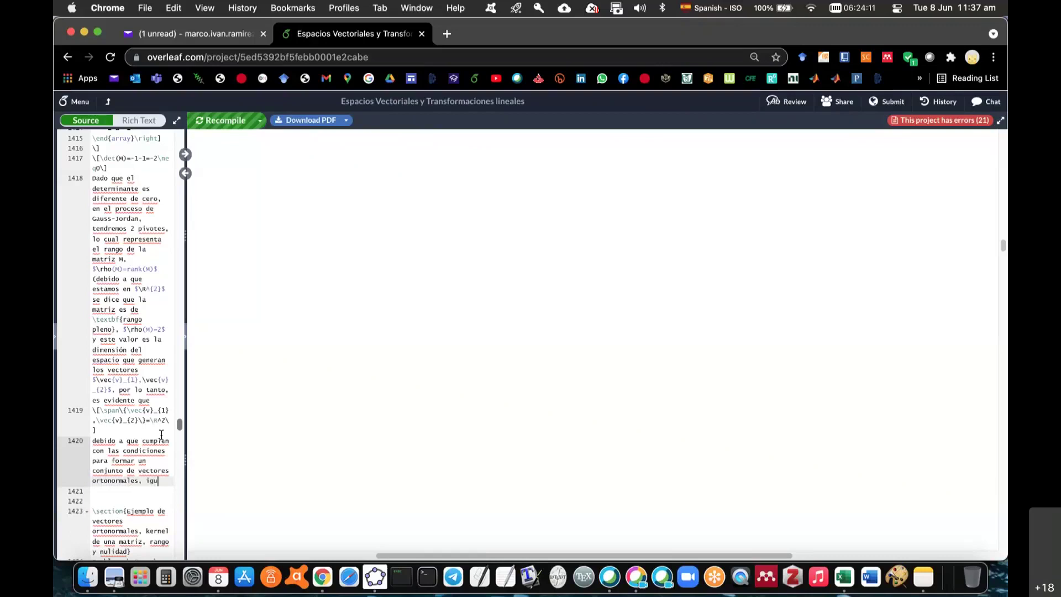
Step: Finish the sentence with 'igualmente se sabe que' and begin a \span equation for î, ĵ on a new line
type("almente se sabe que")
key("Return")
type("\\[\\span\\{\\}\\")
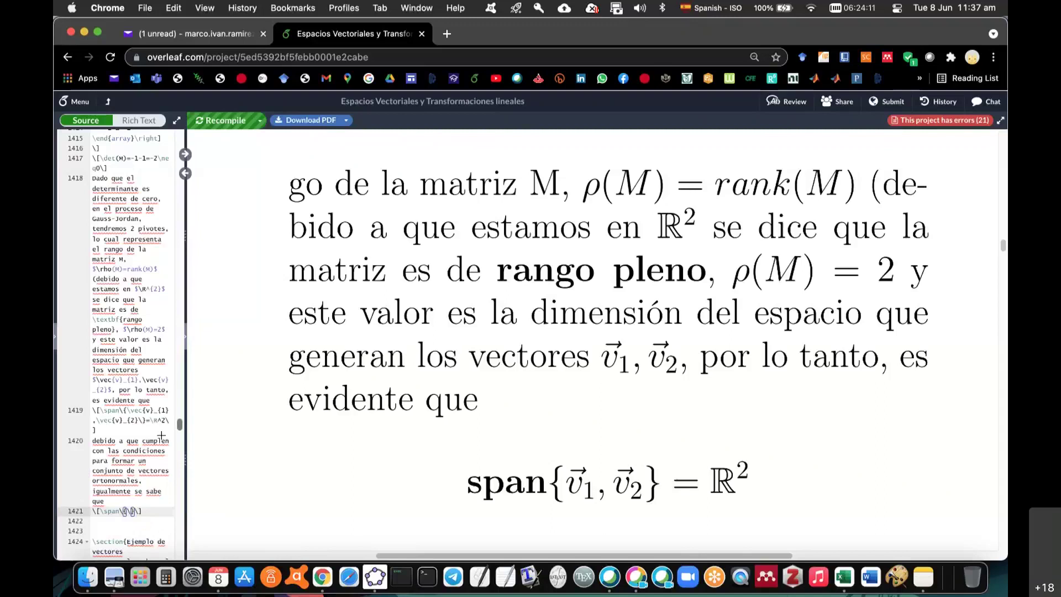
type("\\hat{j}\\}=\\R^{2")
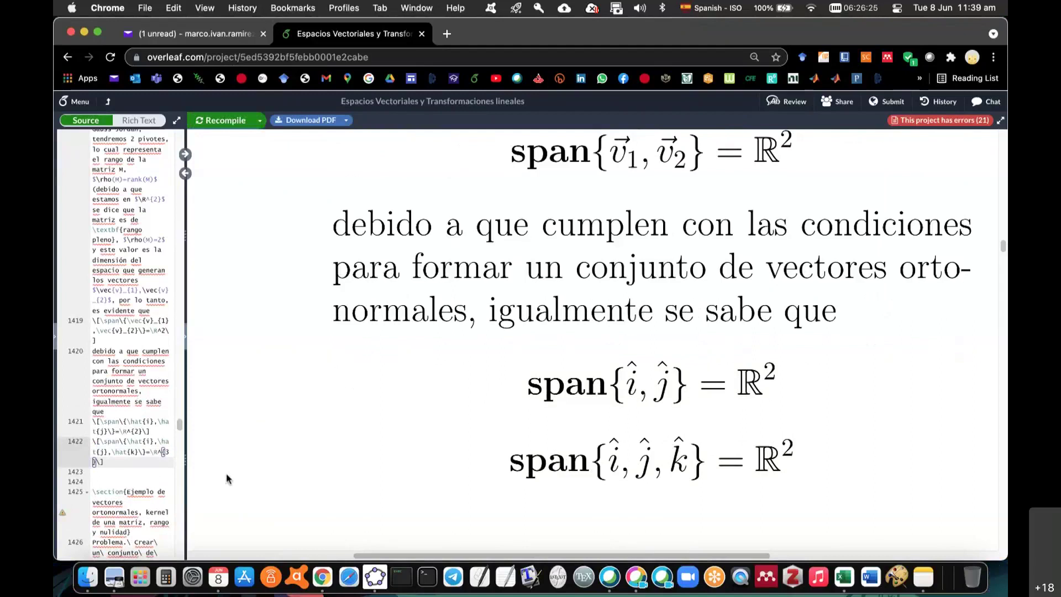
Step: Duplicate the three-vector span equation and trim the copy to span{î} = ℝ
key("super+s")
key("Return")
key("super+v")
key("BackSpace")
key("BackSpace")
key("BackSpace")
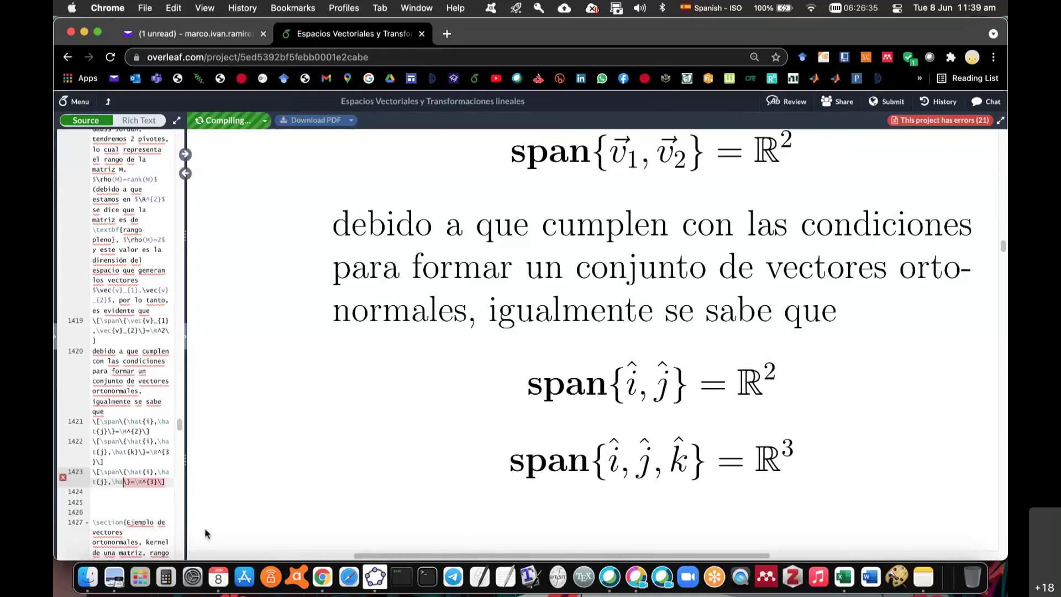
key("BackSpace")
key("BackSpace")
key("BackSpace")
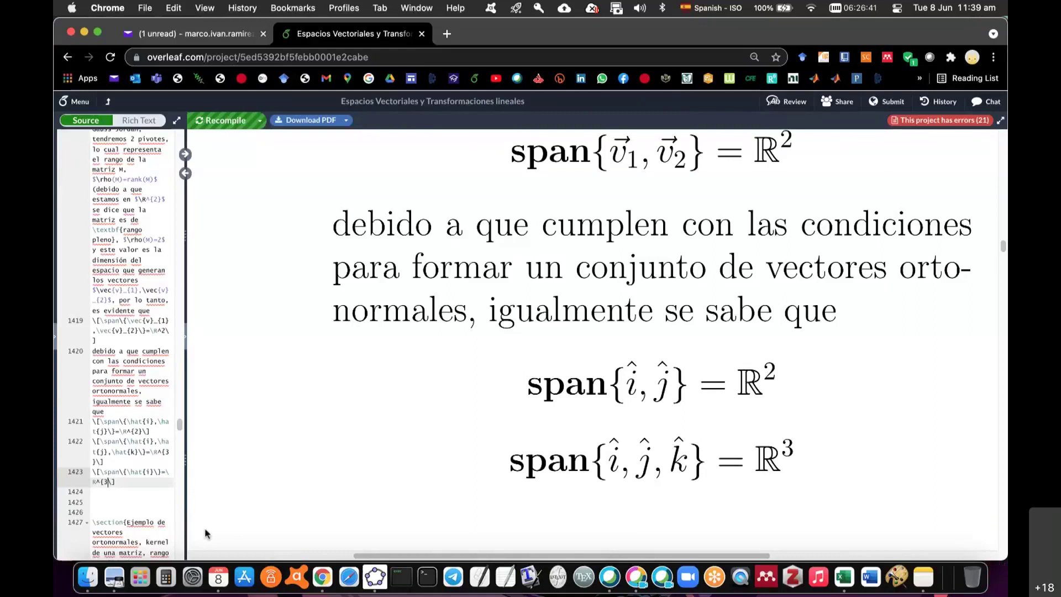
key("BackSpace")
key("BackSpace")
key("BackSpace")
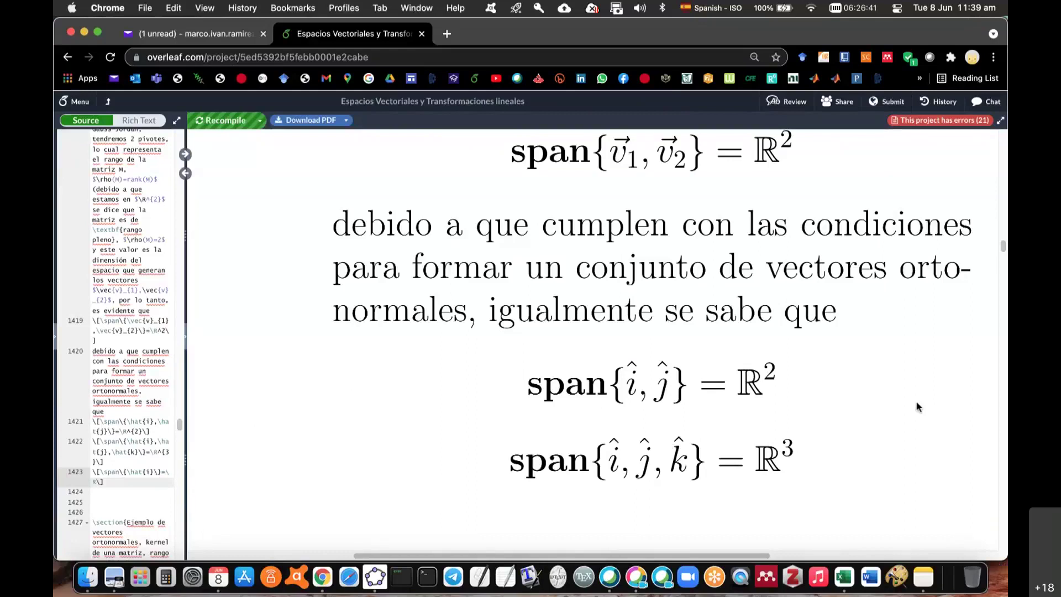
Step: Paste another copy and change its right side to \vec{0}, giving span{0⃗} = 0⃗
type("\\[\\span\\{\\hat{i}\\}=\\R\\]")
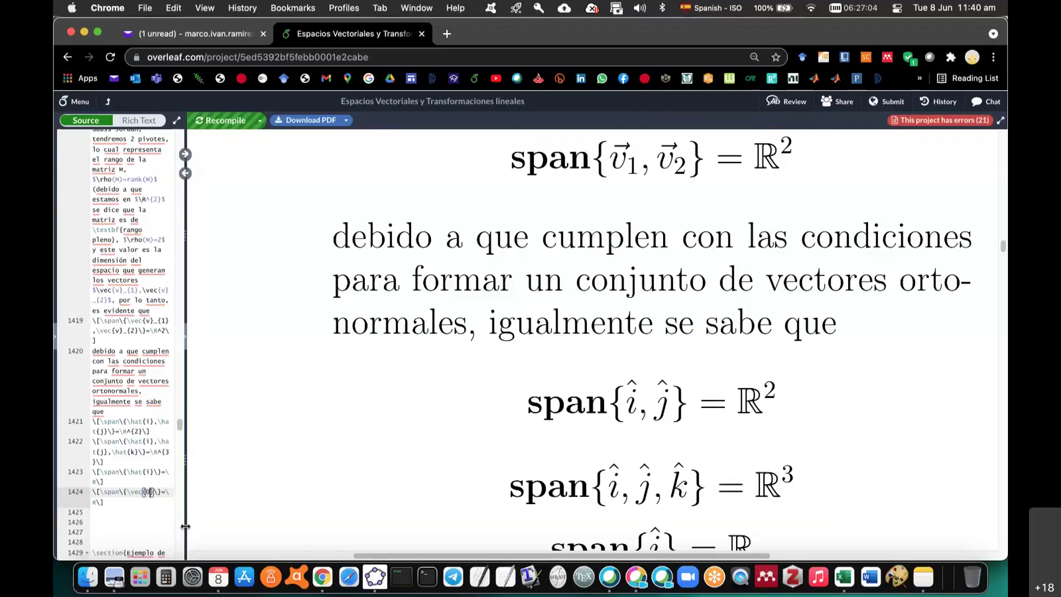
key("BackSpace")
type("vec{0}")
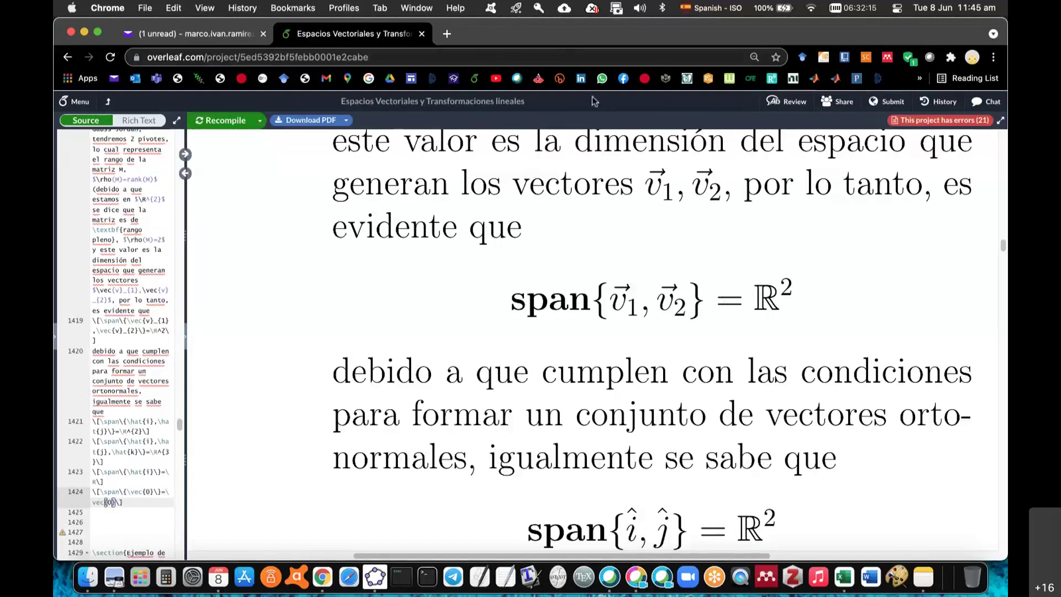
scroll(700, 282, "up", 1)
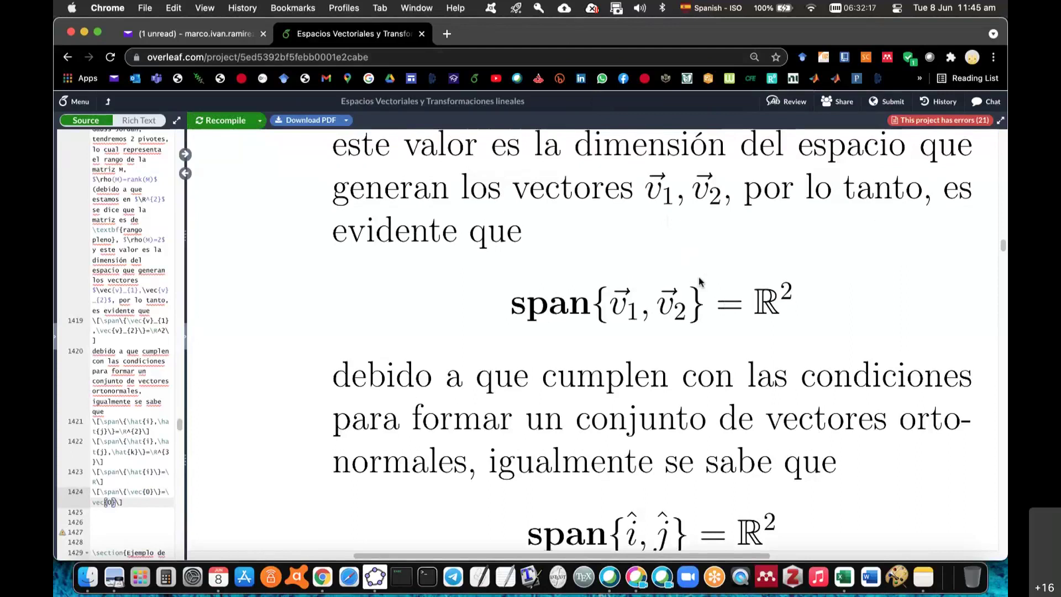
scroll(700, 282, "up", 3)
scroll(700, 282, "right", 1)
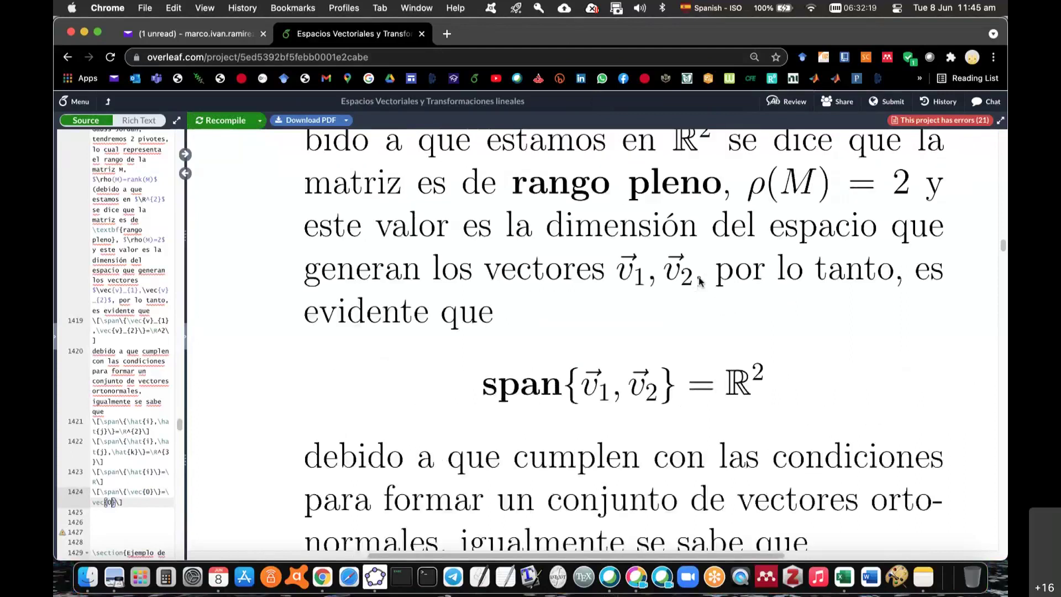
scroll(700, 281, "up", 2)
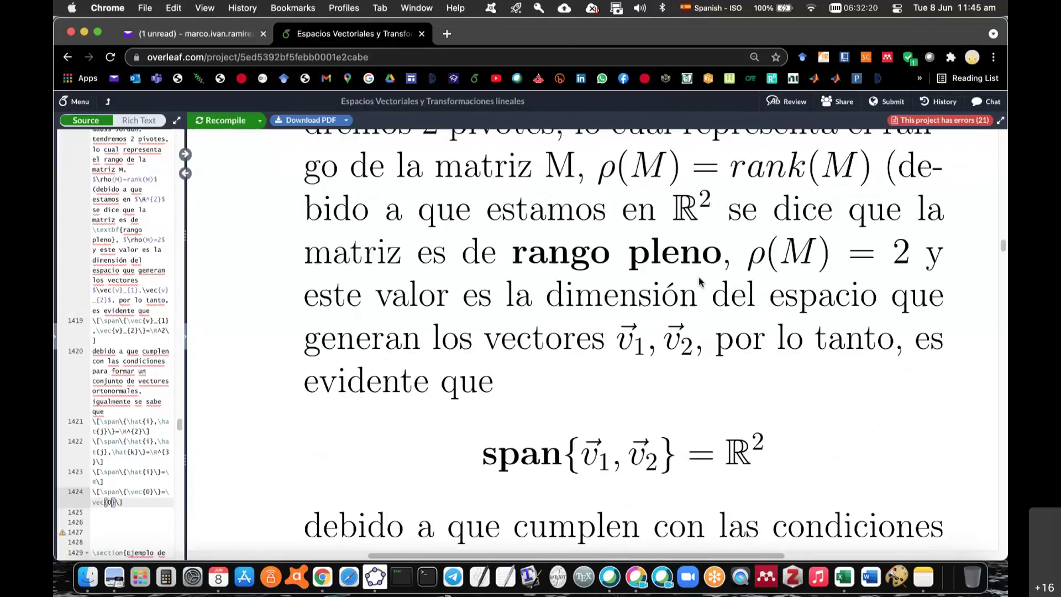
scroll(700, 282, "down", 10)
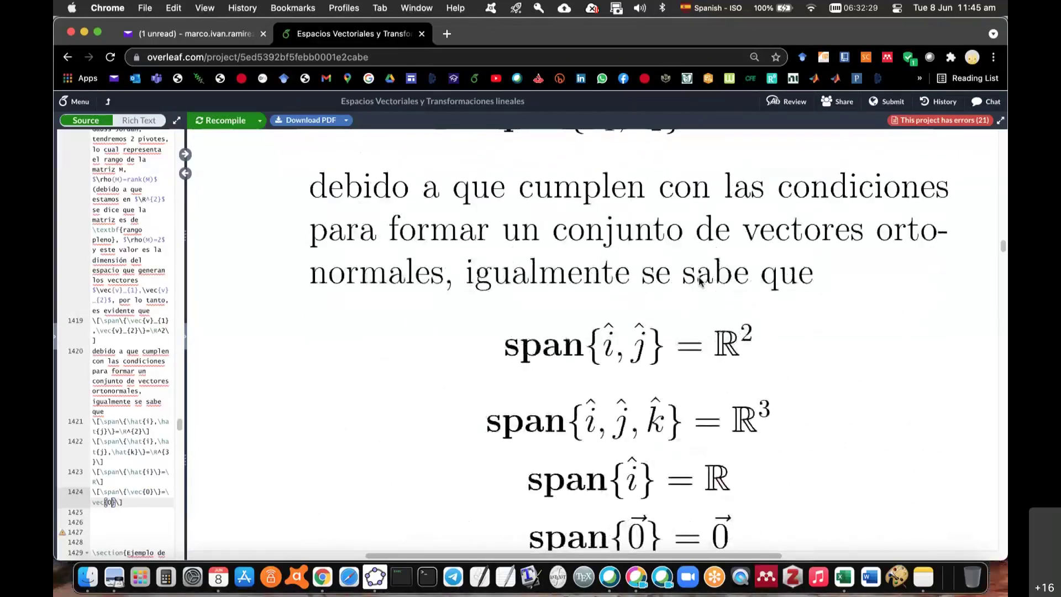
scroll(701, 282, "up", 5)
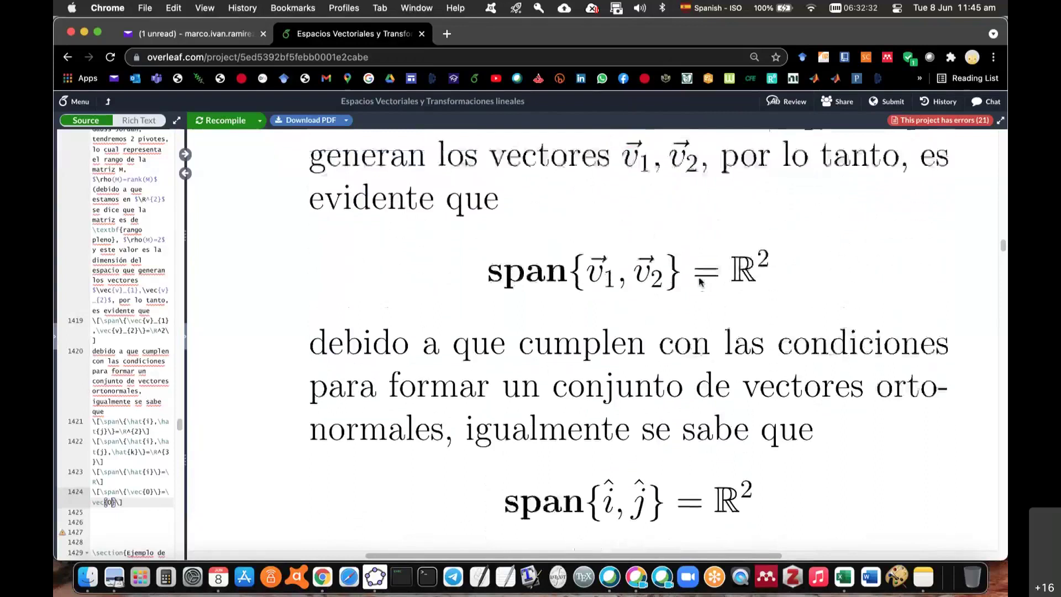
scroll(701, 281, "left", 1)
scroll(700, 282, "up", 1)
scroll(701, 282, "up", 3)
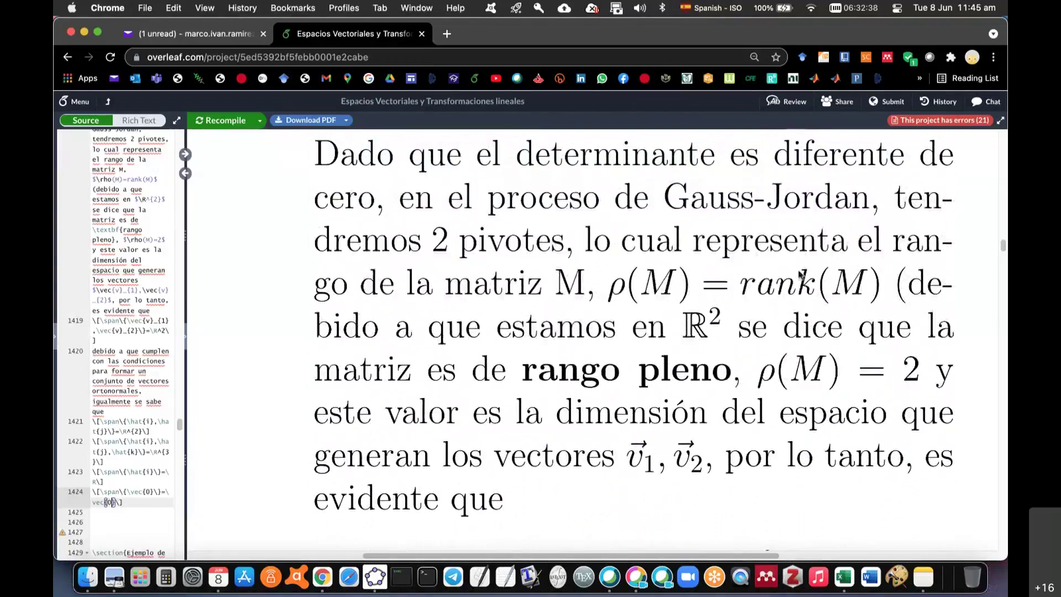
scroll(796, 266, "up", 2)
scroll(796, 266, "right", 1)
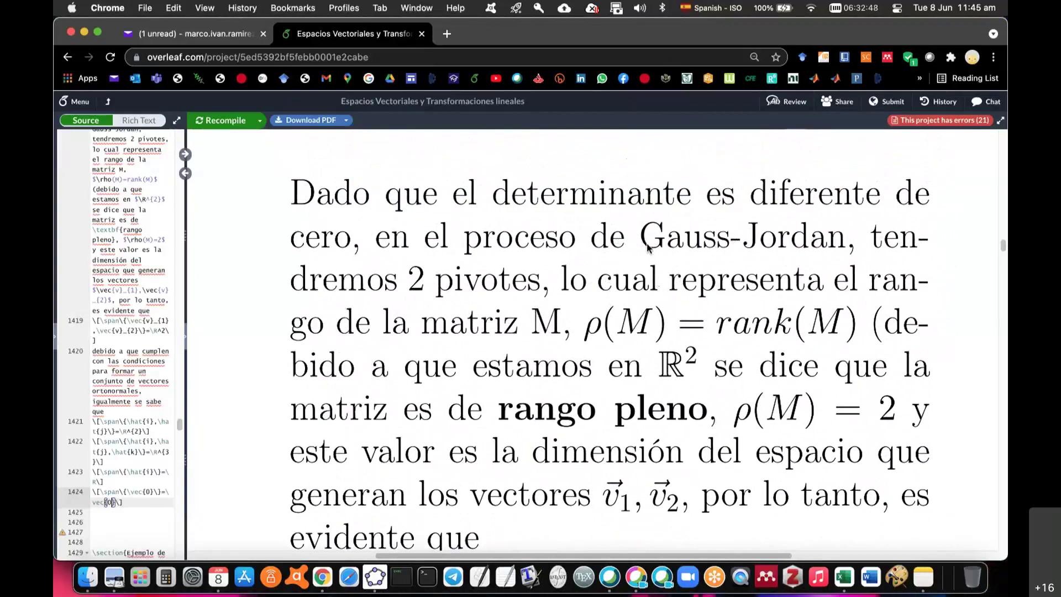
scroll(755, 396, "up", 3)
scroll(755, 396, "up", 3)
scroll(755, 396, "up", 5)
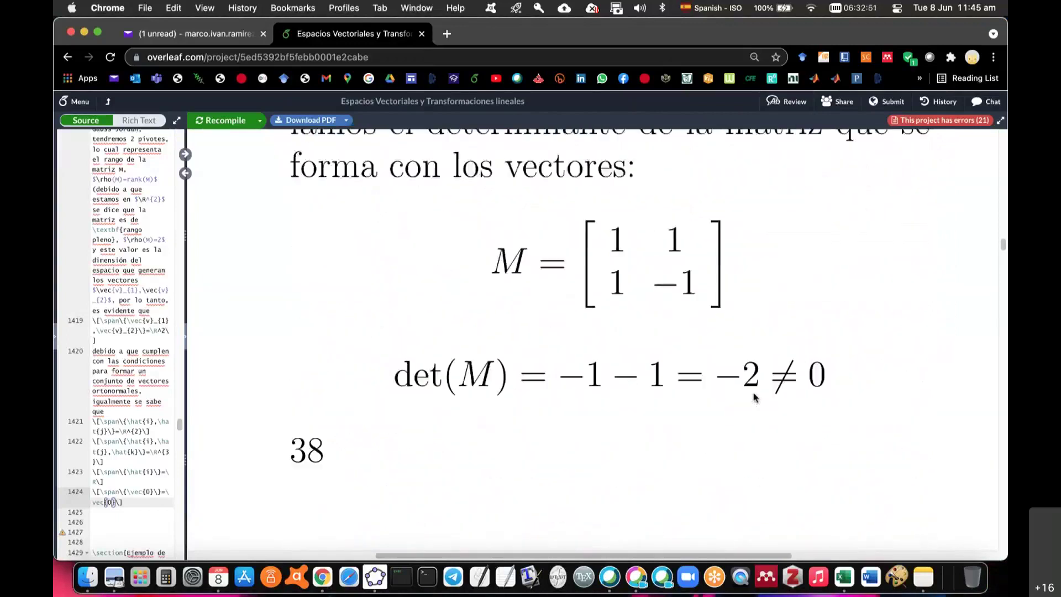
scroll(757, 399, "up", 1)
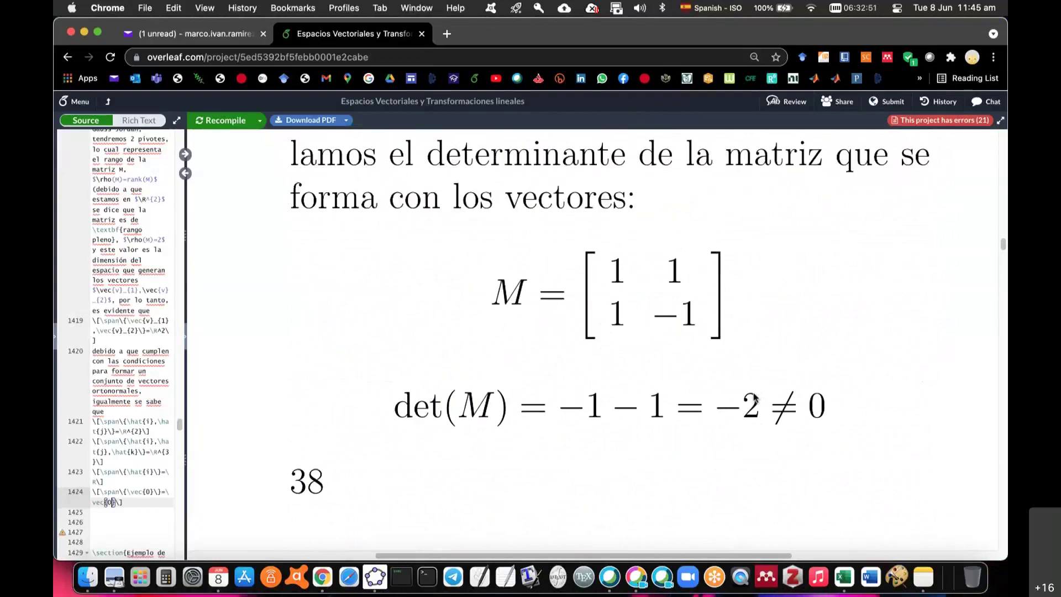
scroll(755, 398, "up", 1)
scroll(755, 398, "up", 3)
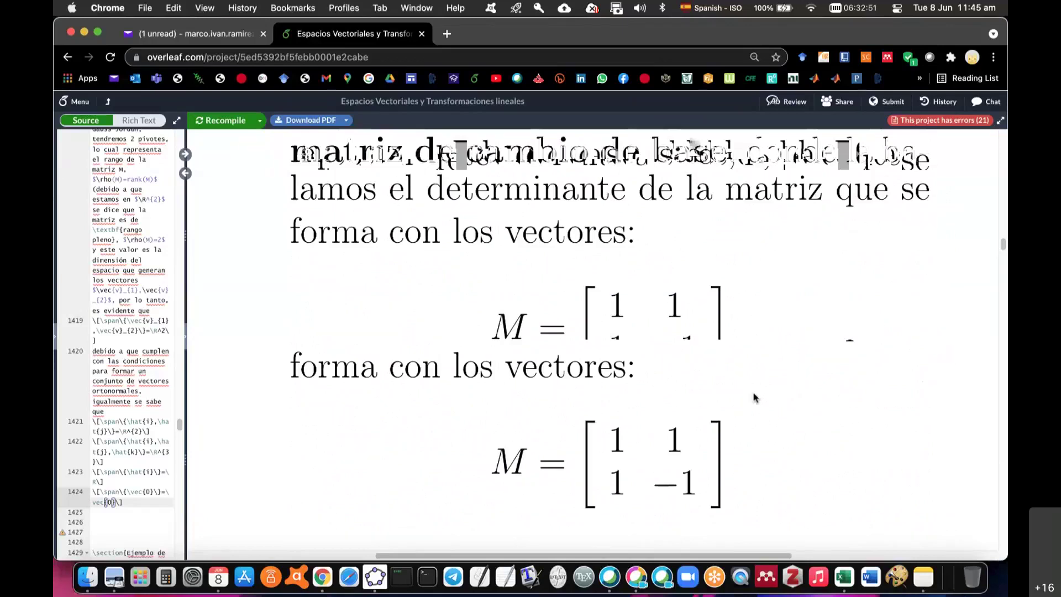
Step: Scroll down the source to line 1425 below the span equations
scroll(755, 398, "down", 1)
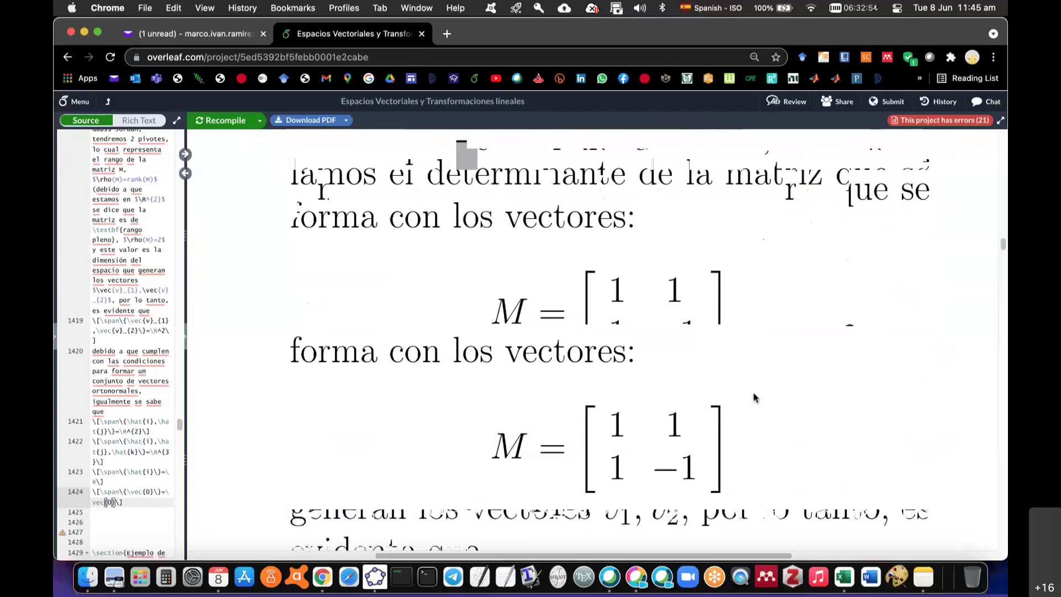
scroll(754, 398, "down", 3)
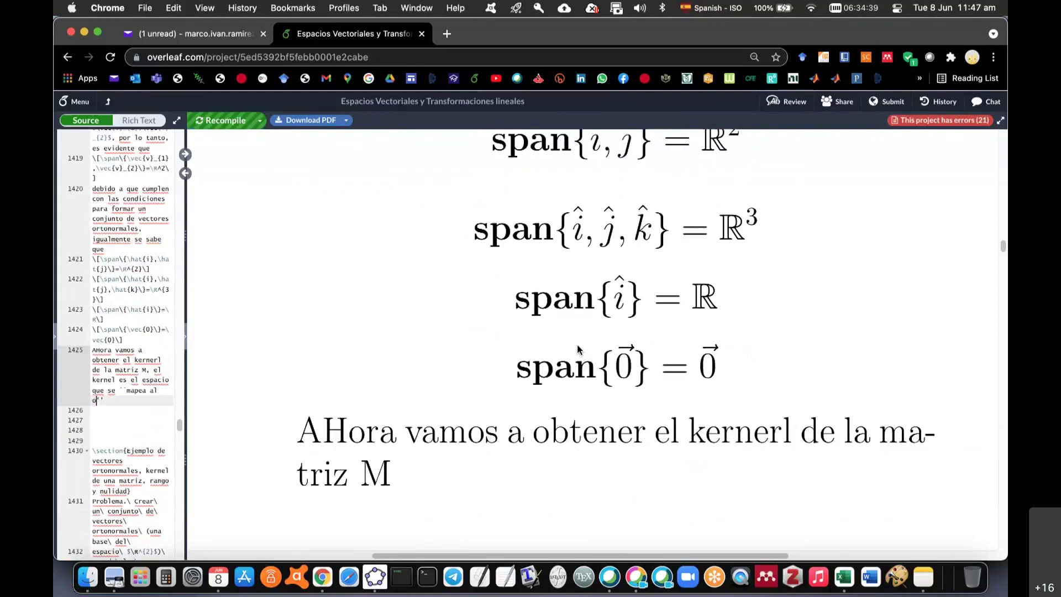
Step: Complete 'mapea al origen.' and add the sentence 'Se crea un sistema de ecuaciones lineales homogéneo...'
type("rigen")
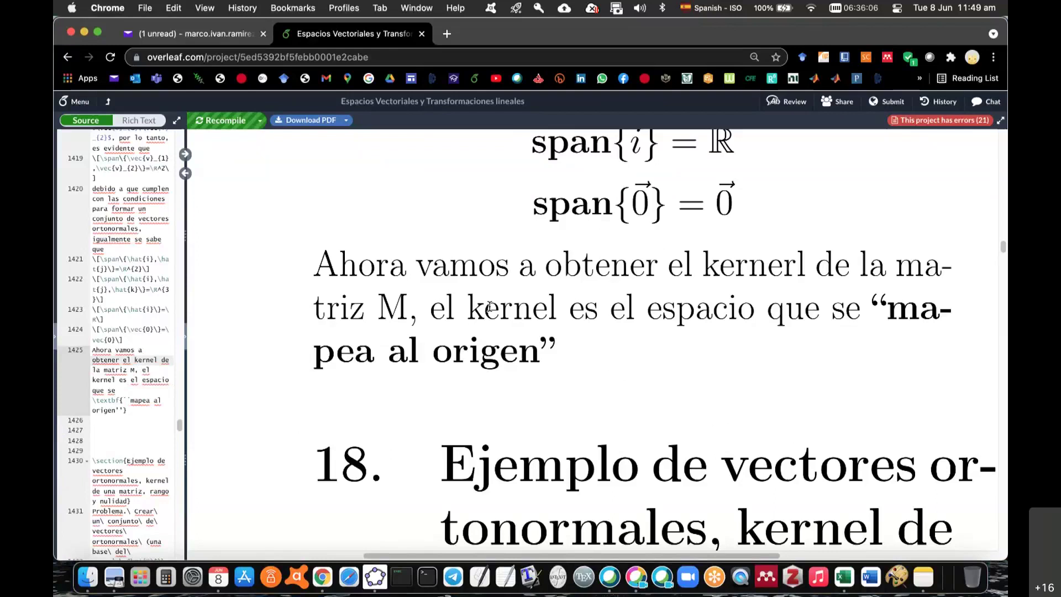
type(".")
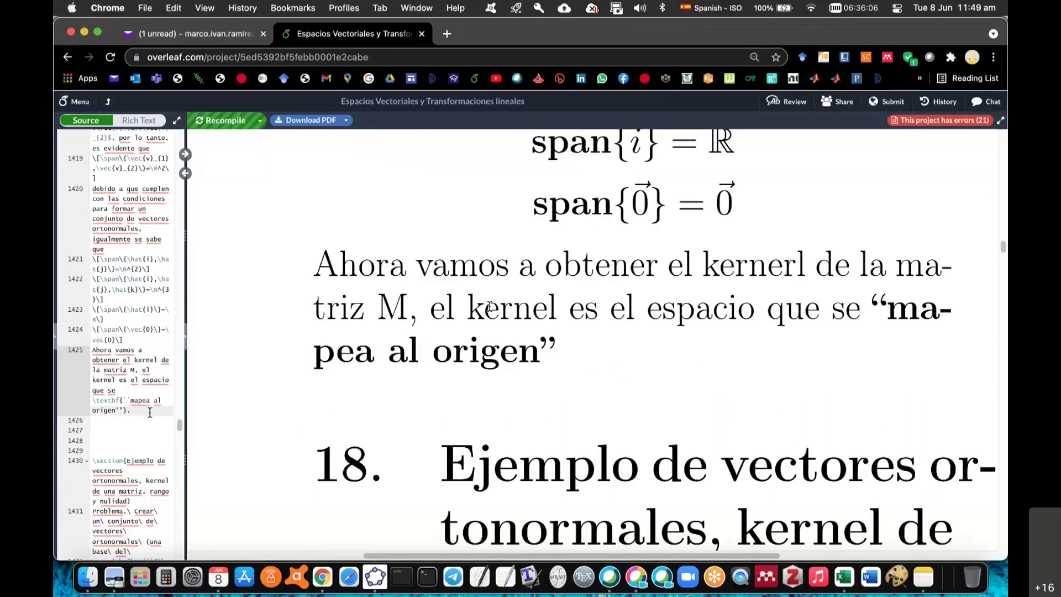
type("Se crea un sistema de ecuaciones lineales homogéneo")
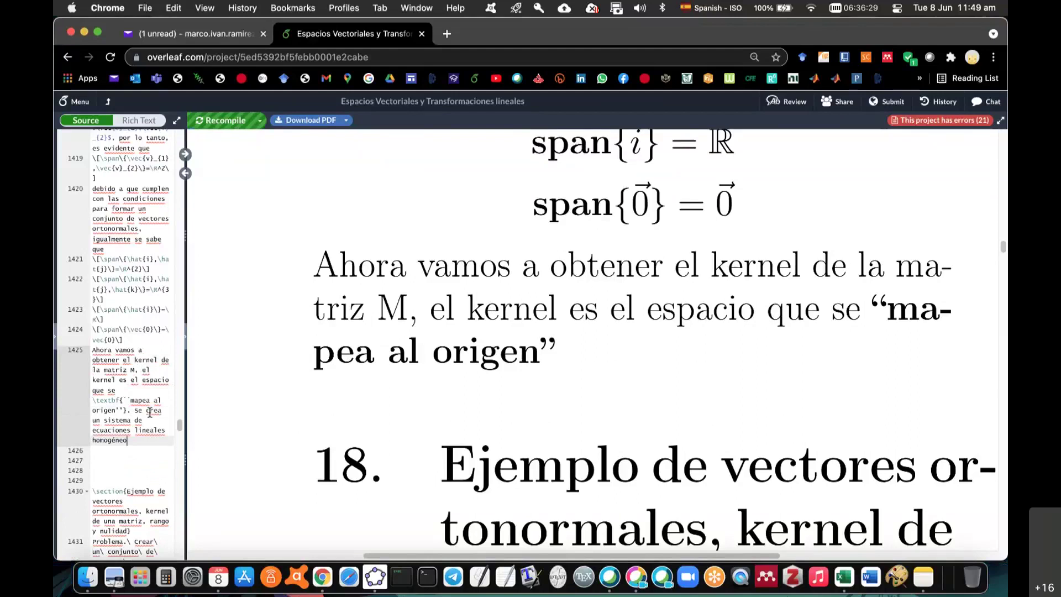
type(", es decir, con coeficientes independientes cero.")
Step: Recompile the PDF and add blank lines after the kernel paragraph
key("super+s")
scroll(739, 317, "down", 5)
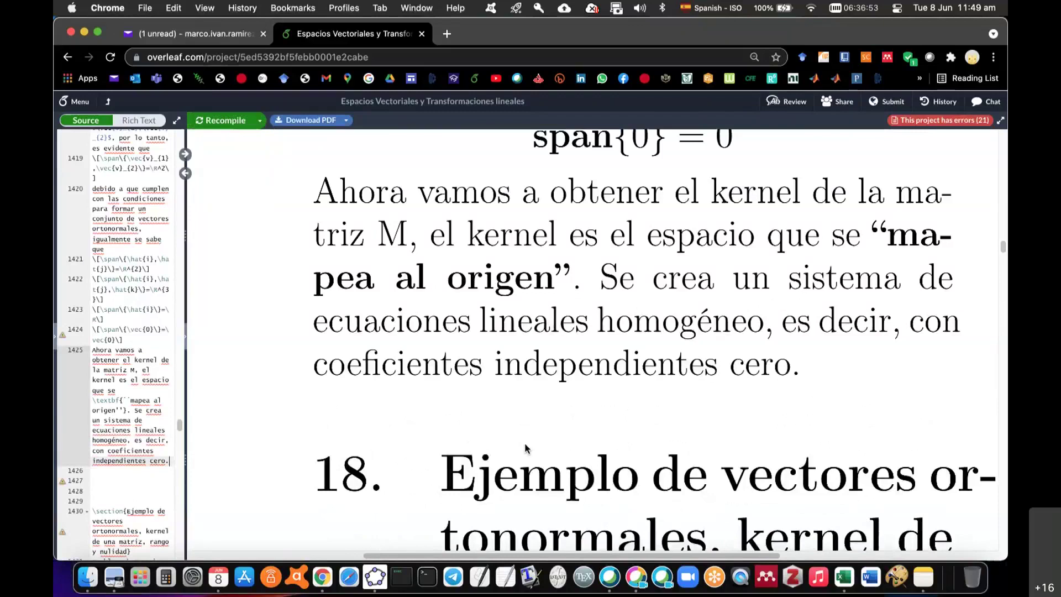
scroll(525, 447, "right", 1)
key("Return")
key("Return")
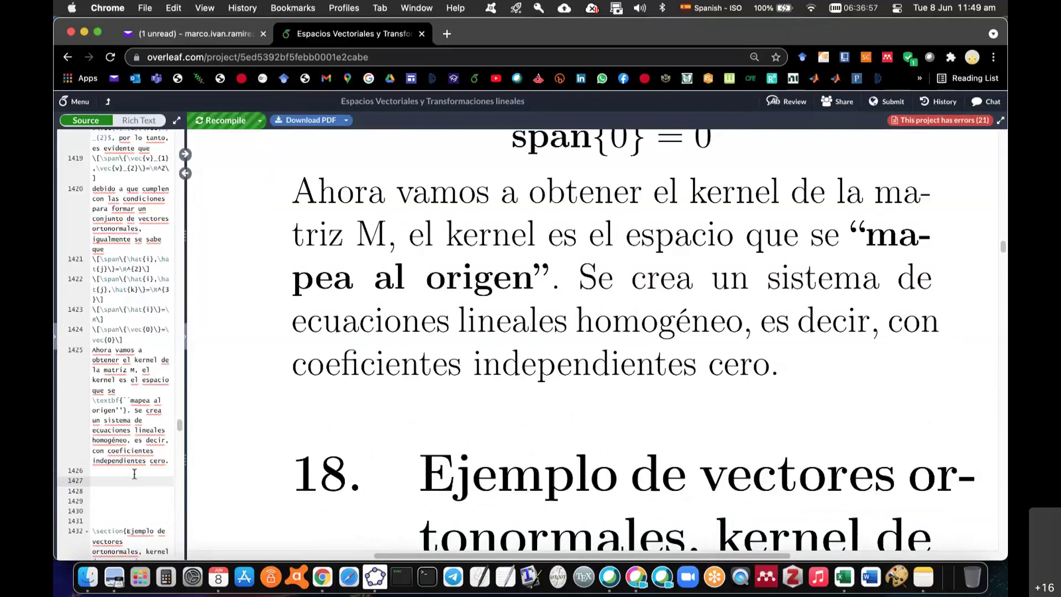
Step: Add a displayed equation: matrix [1 1; 1 −1] times (x, y) equals (0, 0)
left_click(134, 474)
type("\\\\")
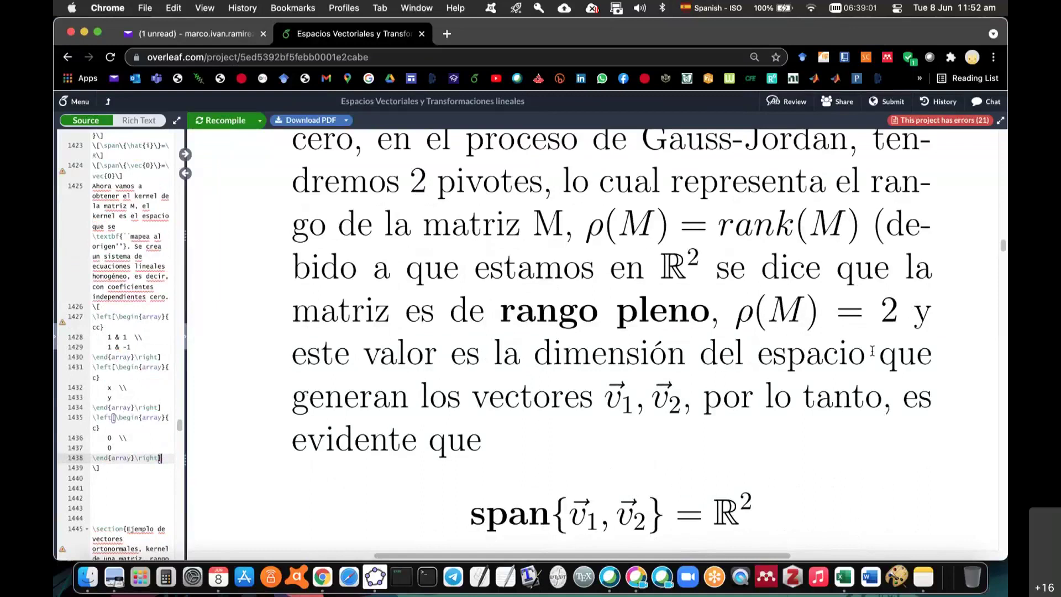
scroll(661, 392, "down", 5)
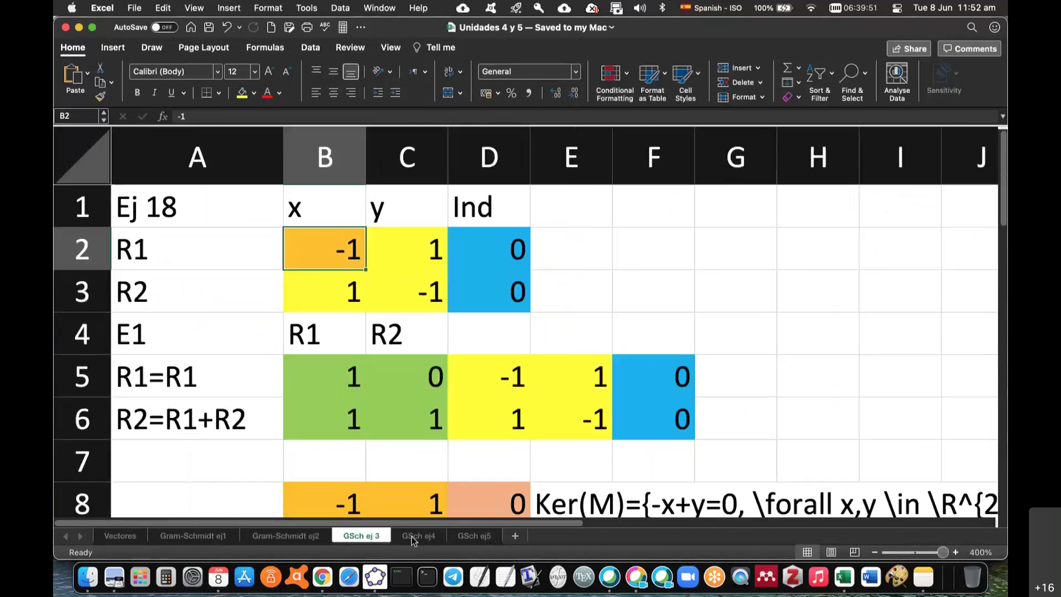
Step: View the Excel GSch ej 3 sheet, then return to Overleaf and scroll up the notes
left_click(348, 537)
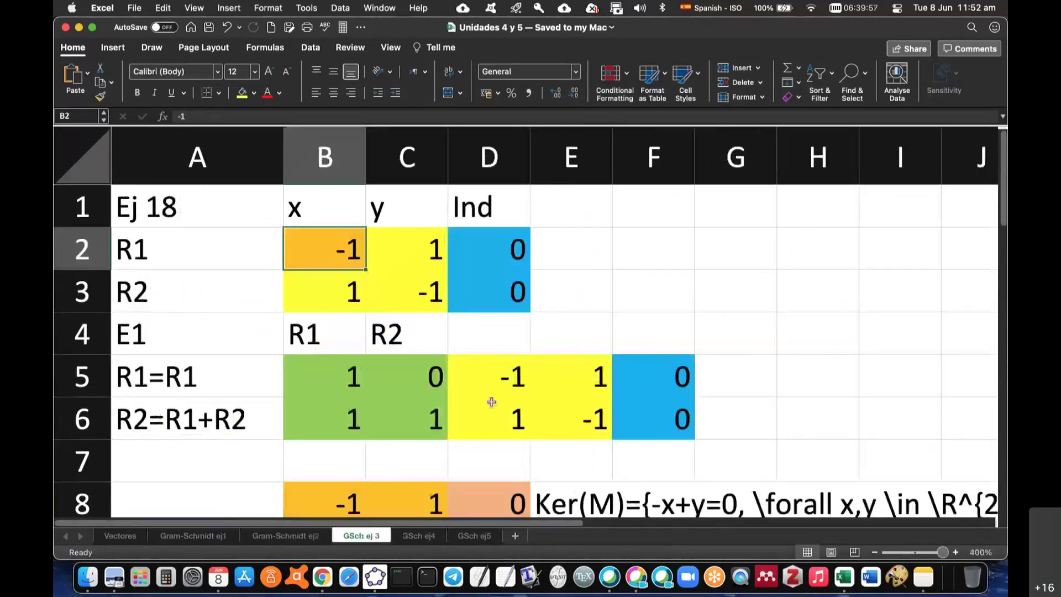
key("super+Tab")
scroll(545, 443, "up", 3)
scroll(544, 442, "up", 3)
scroll(544, 442, "up", 3)
scroll(544, 442, "up", 4)
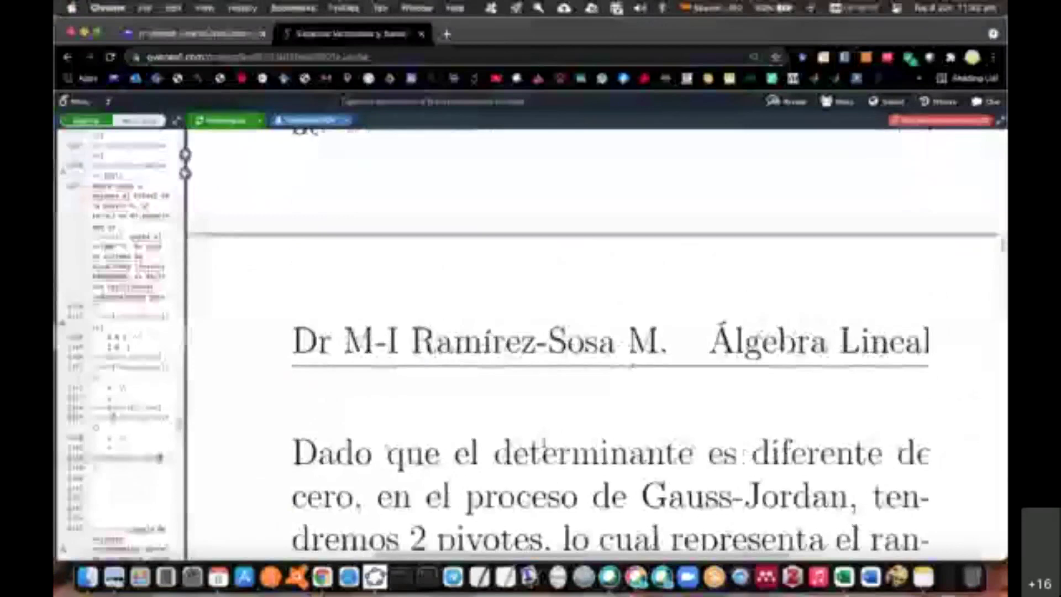
scroll(545, 445, "up", 3)
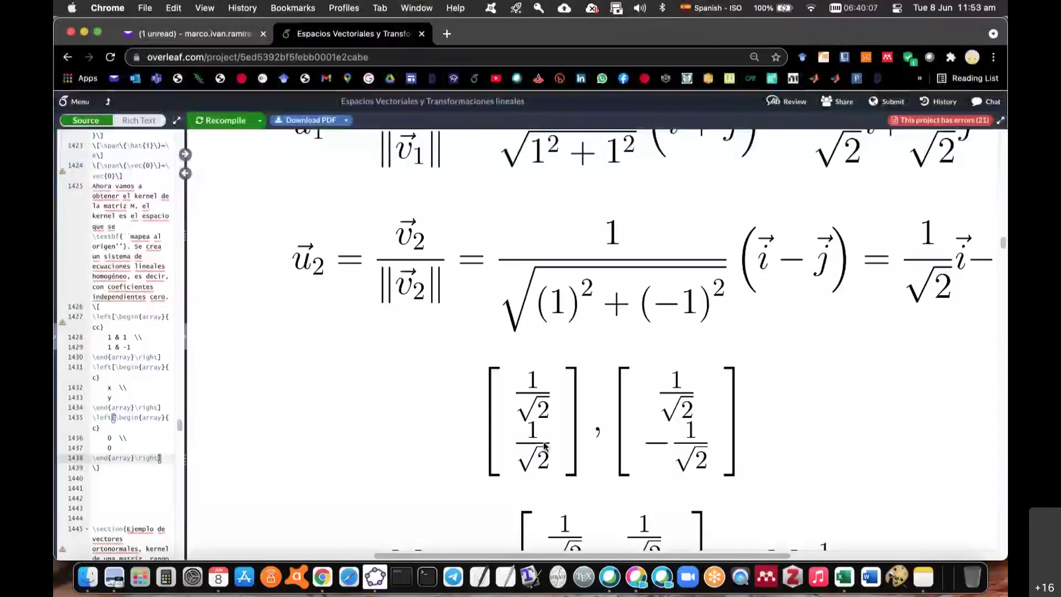
Step: Check the compiled kernel matrix equation in the PDF, then bring Excel's GSch ej 3 sheet forward
scroll(545, 445, "down", 5)
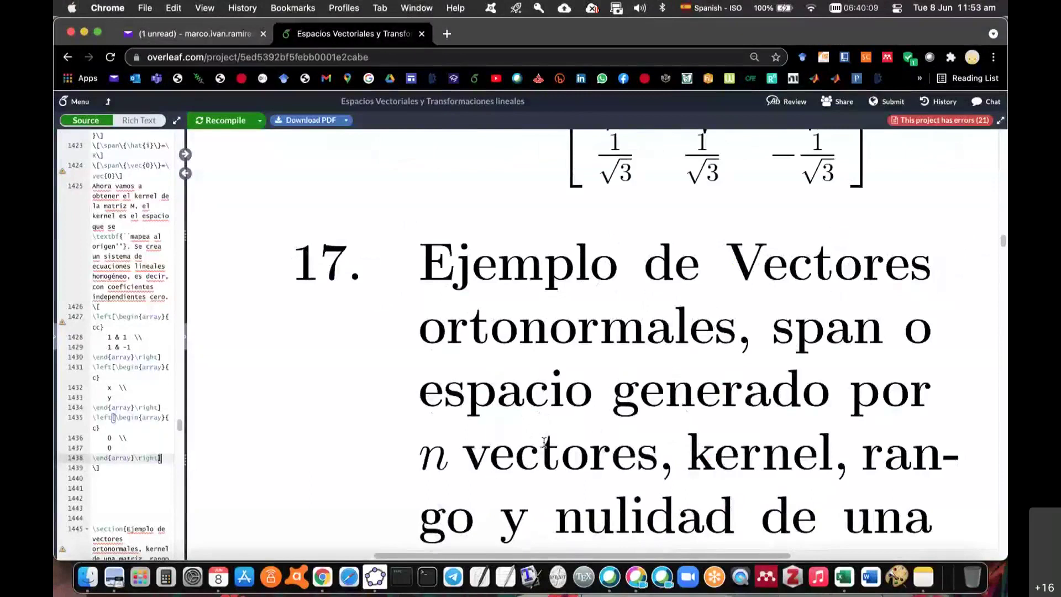
scroll(544, 443, "up", 1)
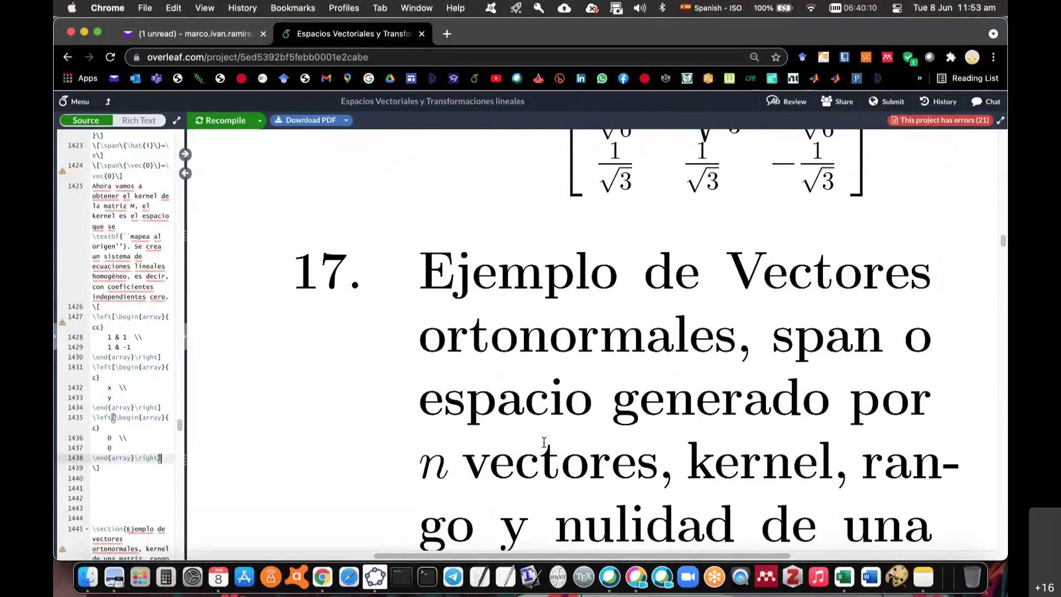
scroll(544, 443, "down", 5)
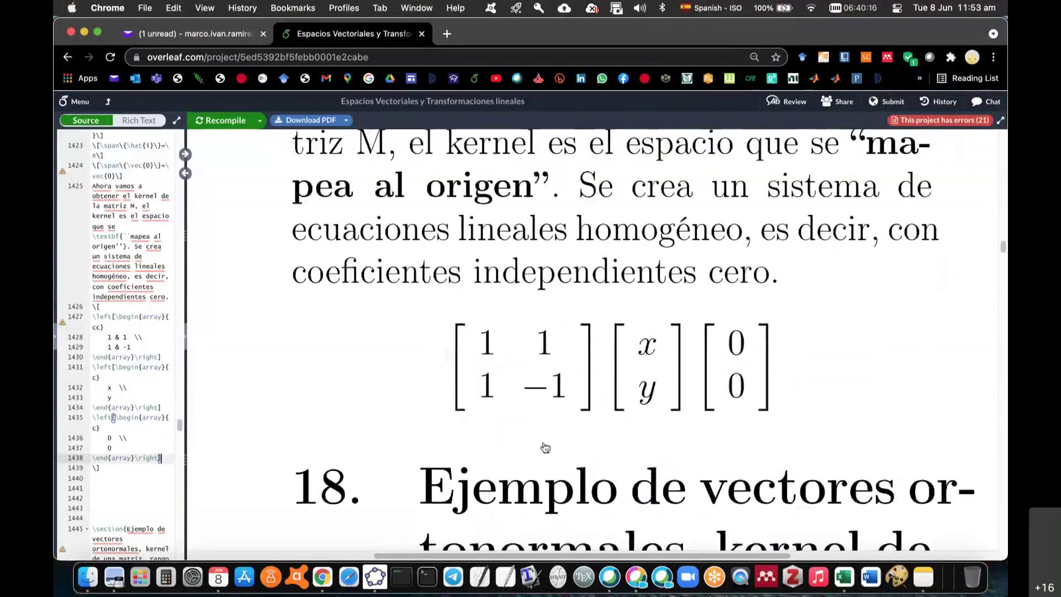
left_click(844, 578)
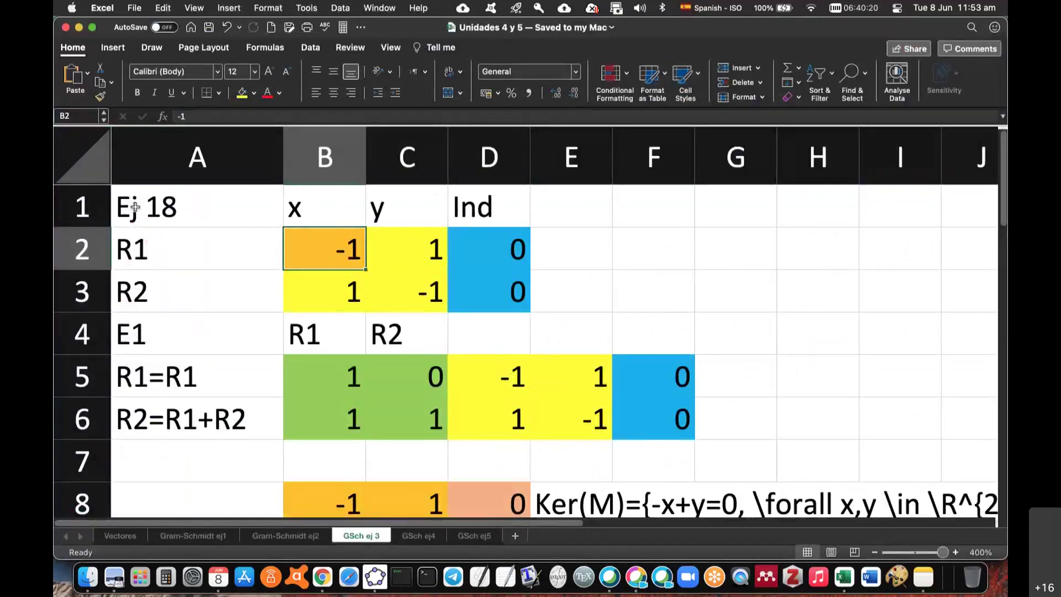
Step: Select the Ej 18 worked example in A1:G6
left_click_drag(135, 208, 698, 426)
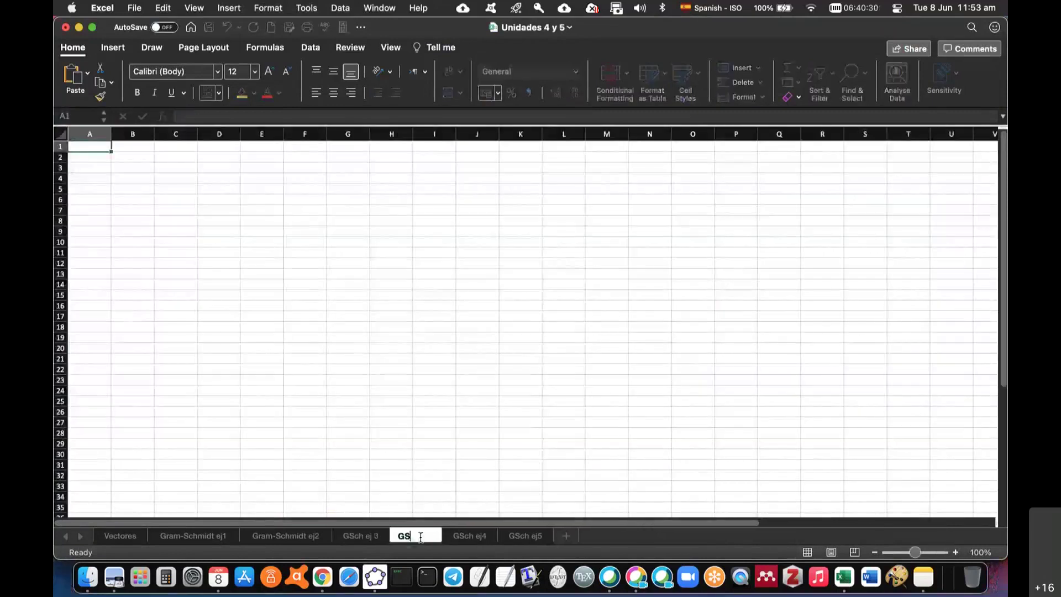
type("ch ej6")
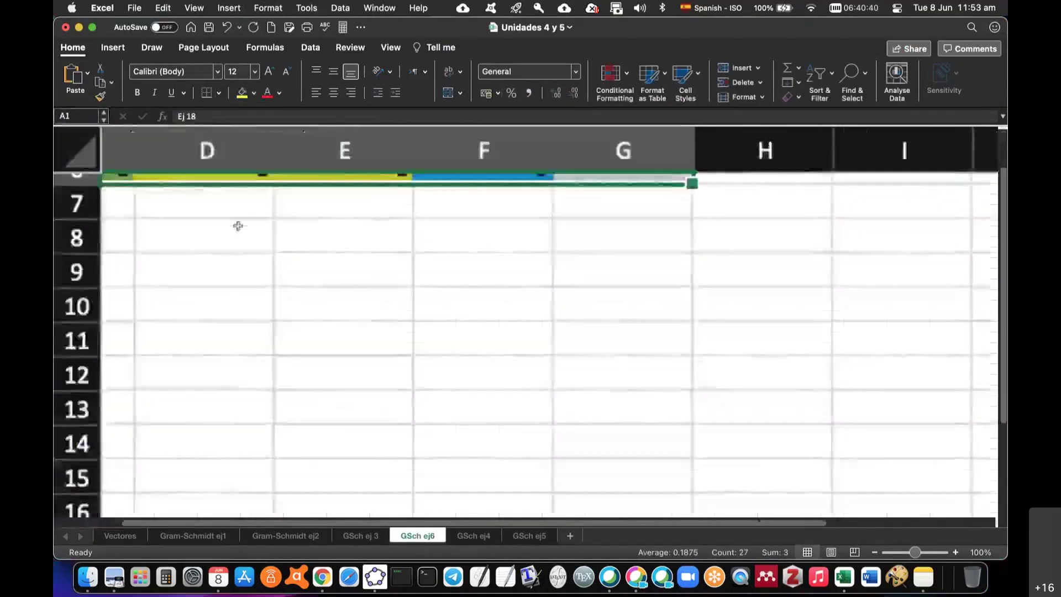
scroll(516, 321, "up", 4)
scroll(516, 321, "left", 2)
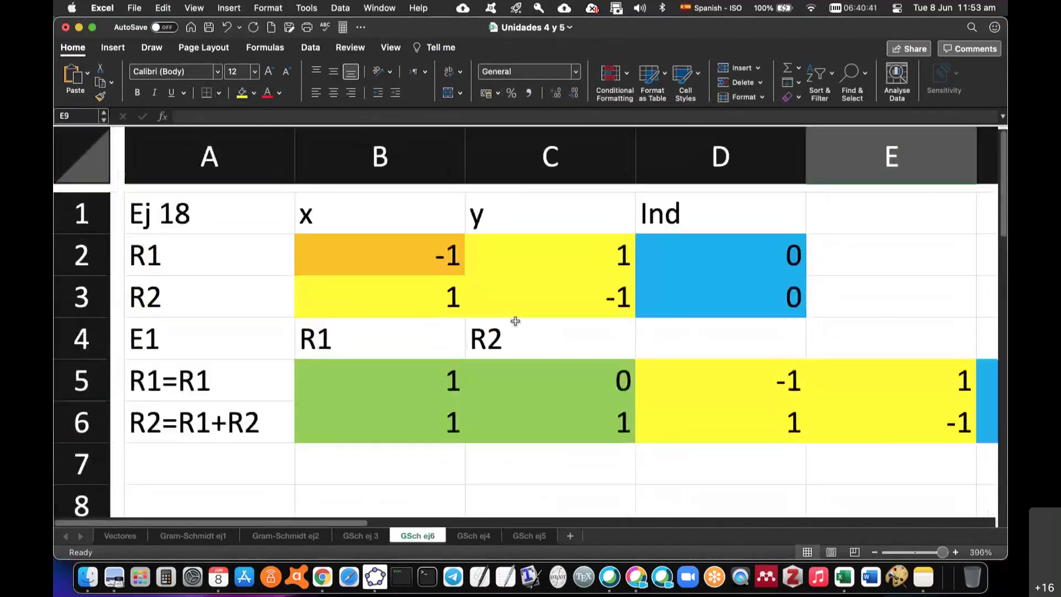
Step: Set B2 to 1, compare against the Overleaf PDF, then select B3
left_click(408, 249)
type("1")
key("Tab")
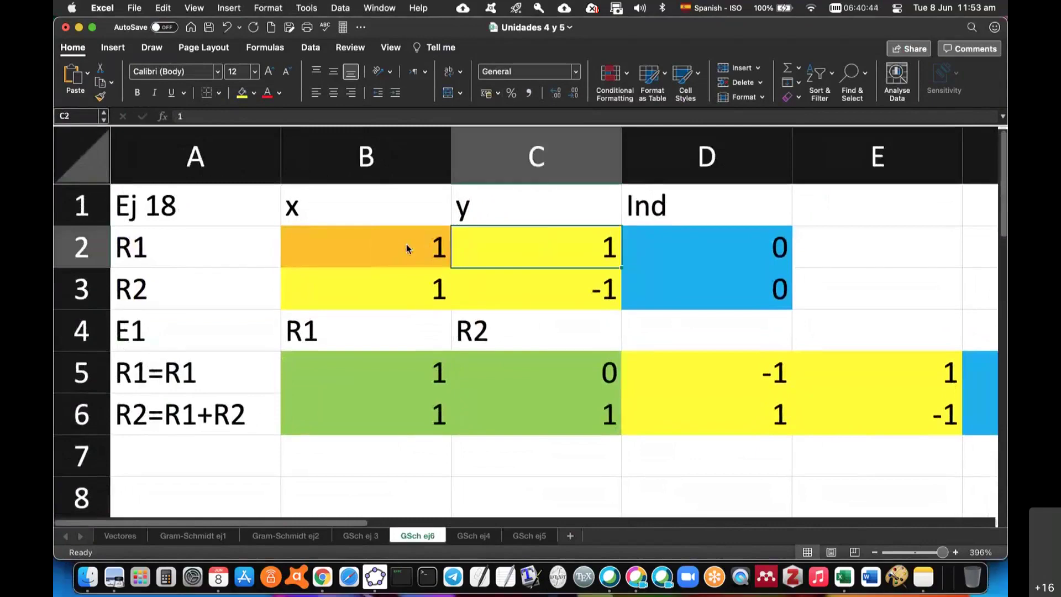
key("super+Tab")
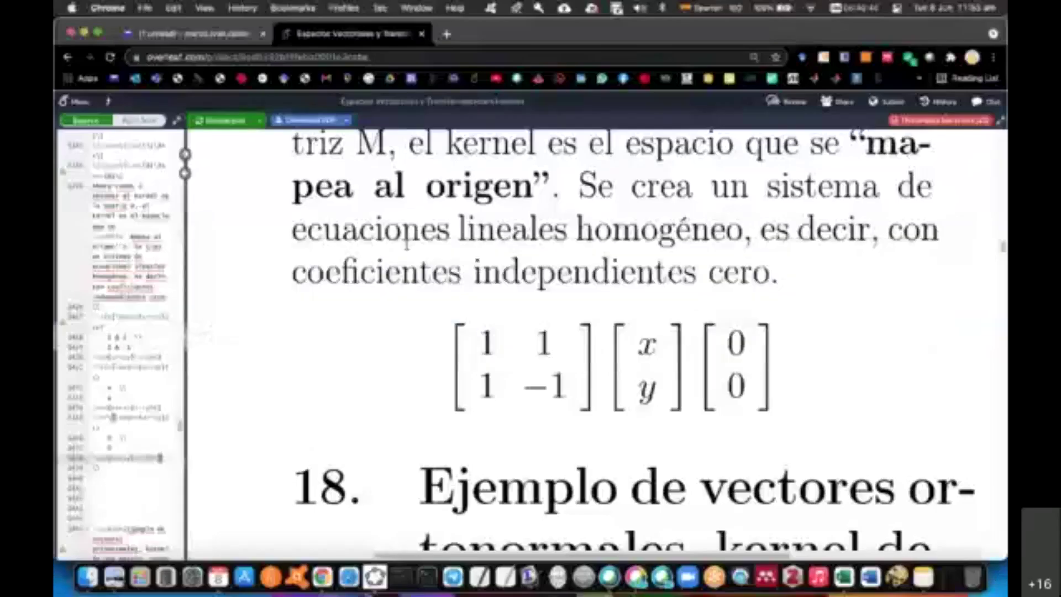
key("super+Tab")
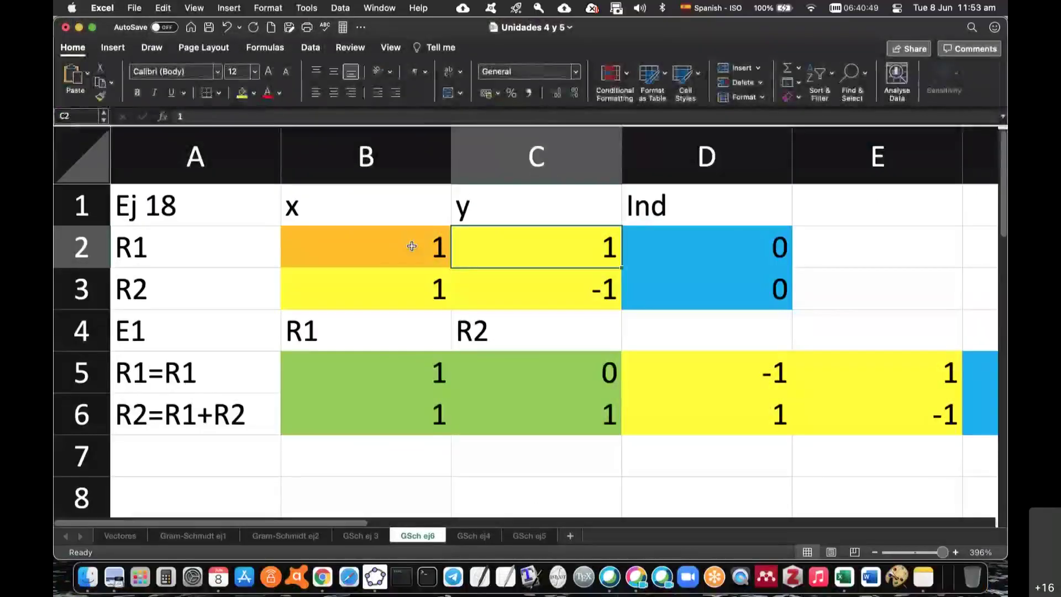
left_click(413, 288)
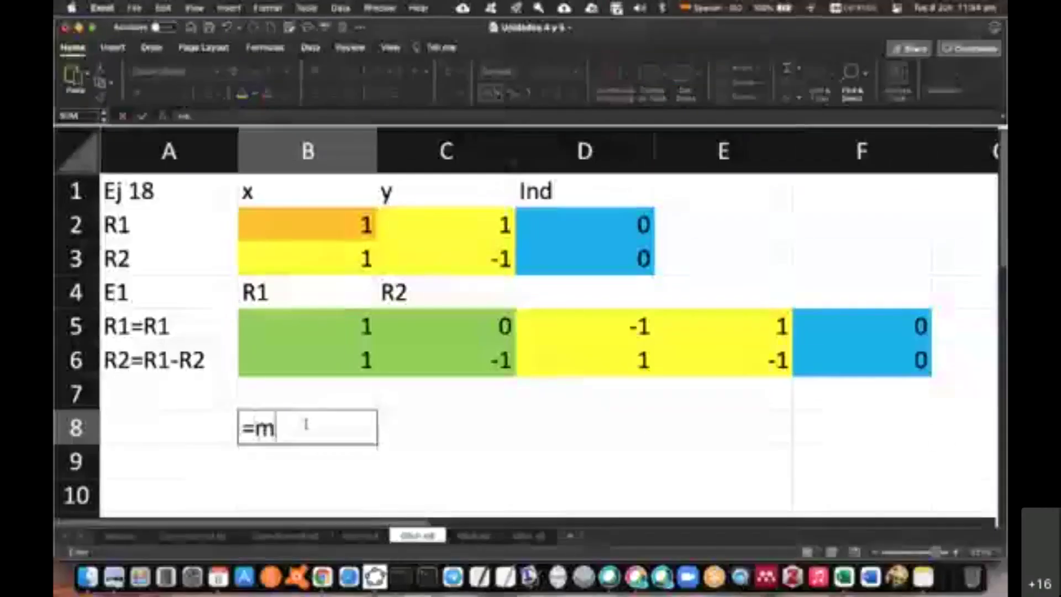
Step: Start an MMULT formula using B5:C6 as the first matrix factor
type("mult")
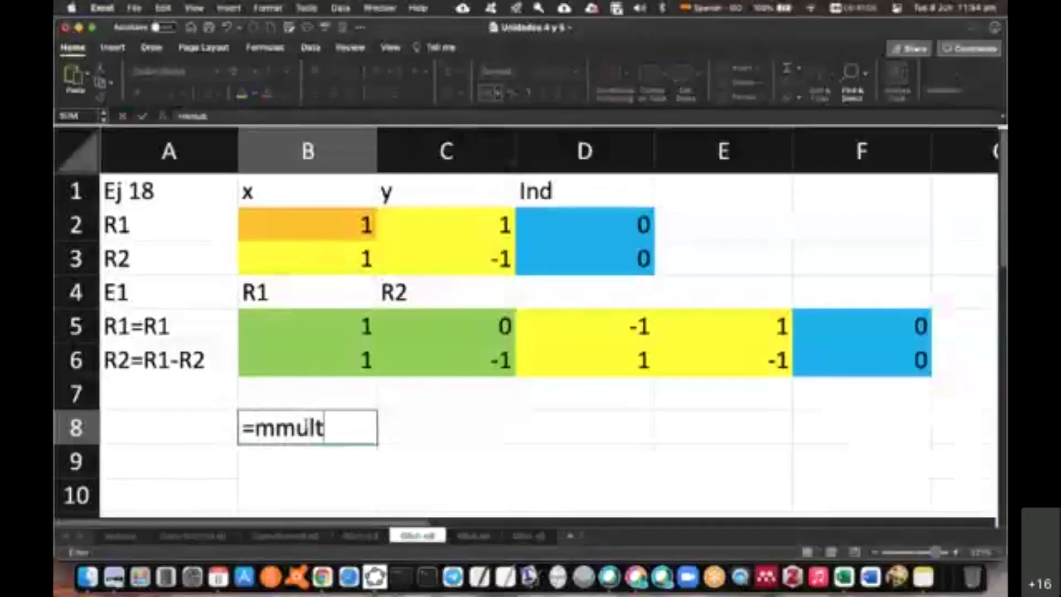
type("(")
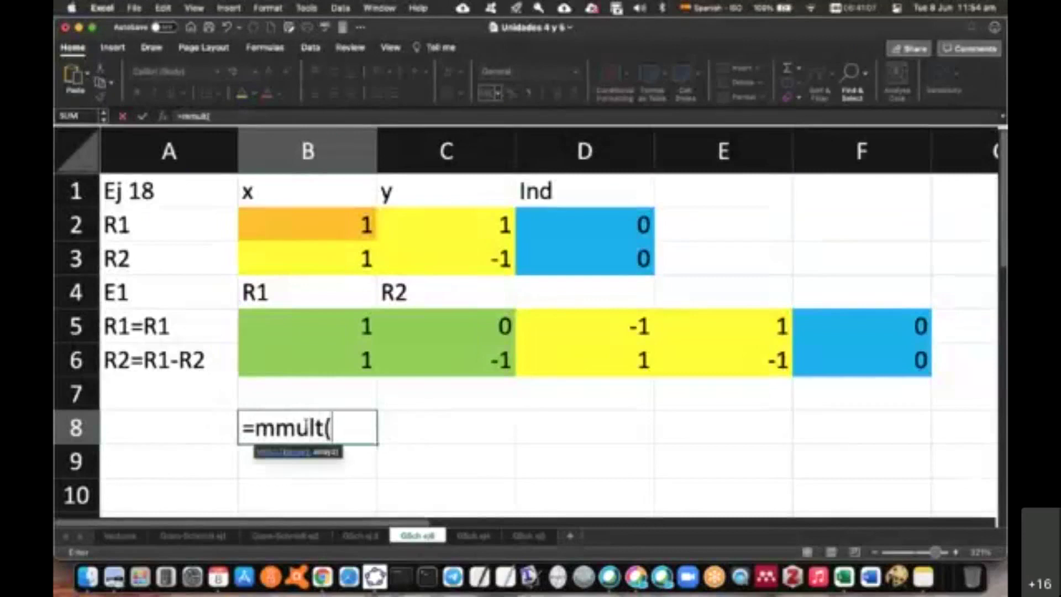
left_click_drag(301, 329, 446, 369)
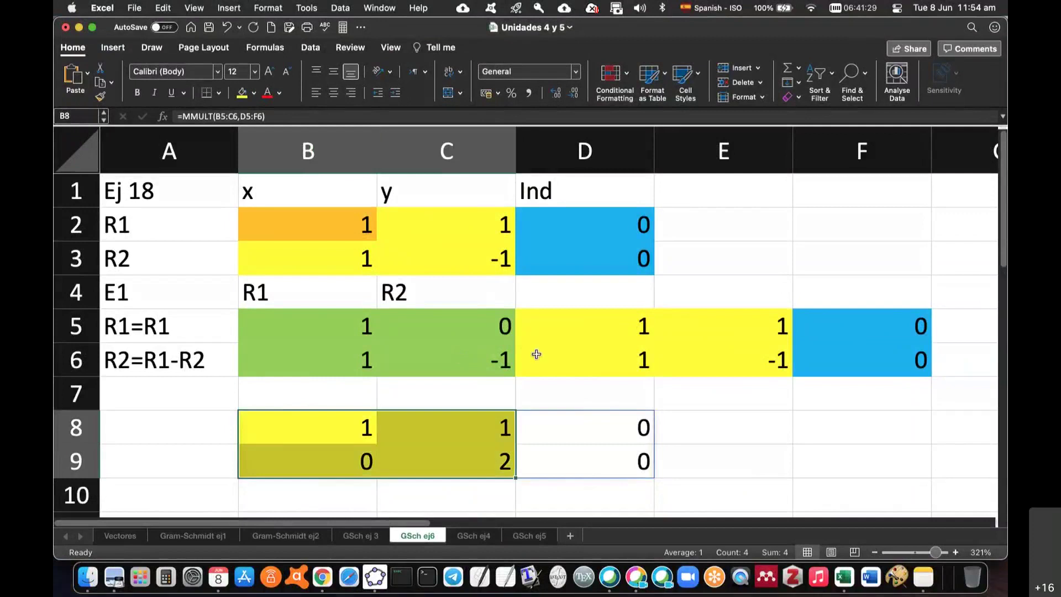
Step: Fill D8:D9 blue and C9 orange, then select B11:C12 for a new matrix
left_click(324, 242)
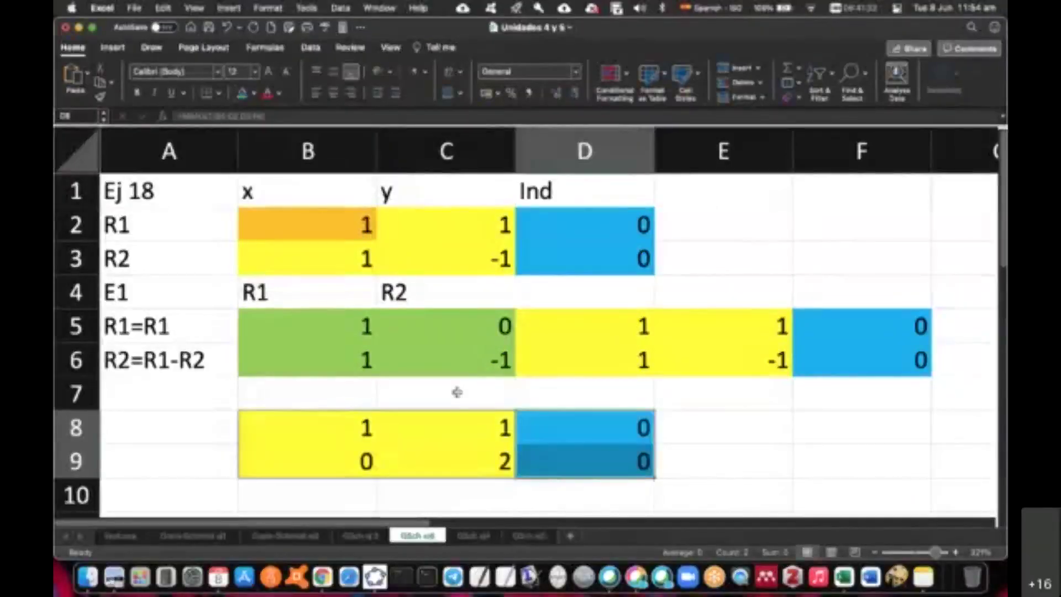
scroll(457, 392, "down", 2)
scroll(457, 392, "down", 2)
left_click(448, 338)
left_click(254, 93)
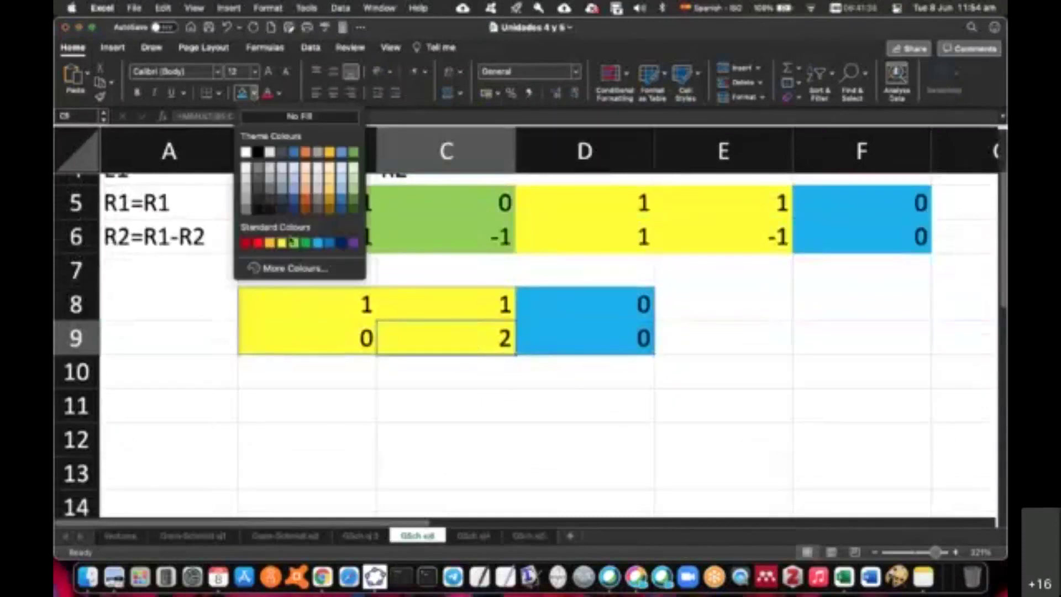
left_click(271, 242)
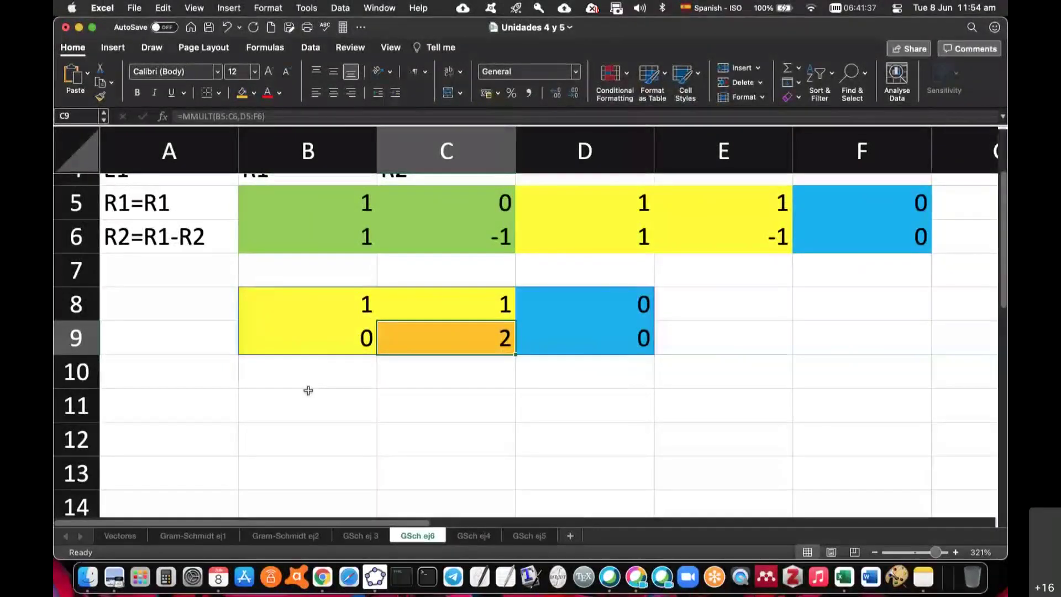
left_click_drag(308, 390, 383, 397)
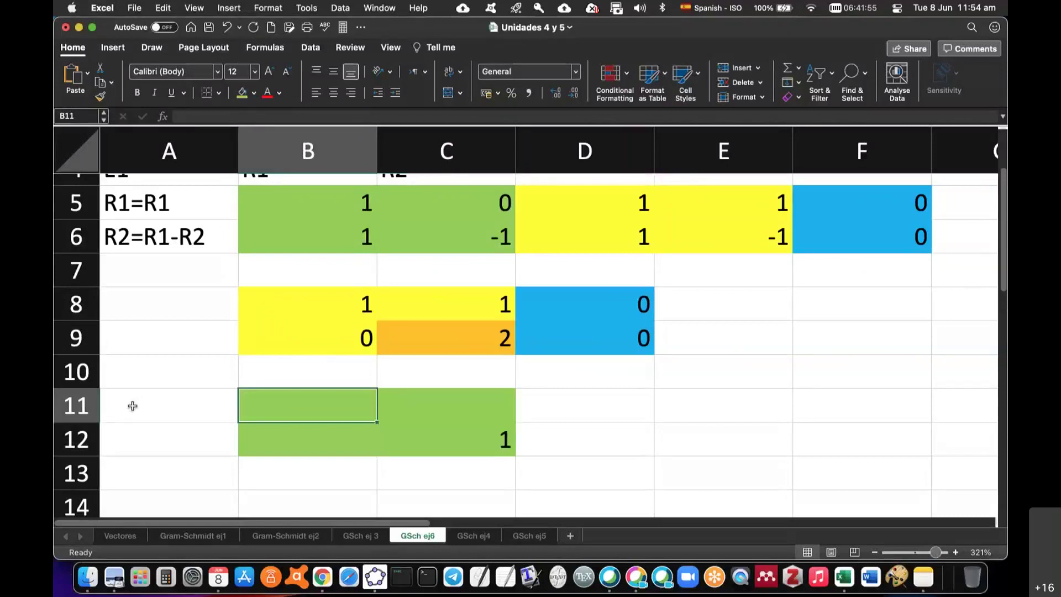
Step: Enter the values 2, -1 and 0 into the B11:C12 matrix
type("2")
key("Tab")
type("-1")
key("Return")
type("0")
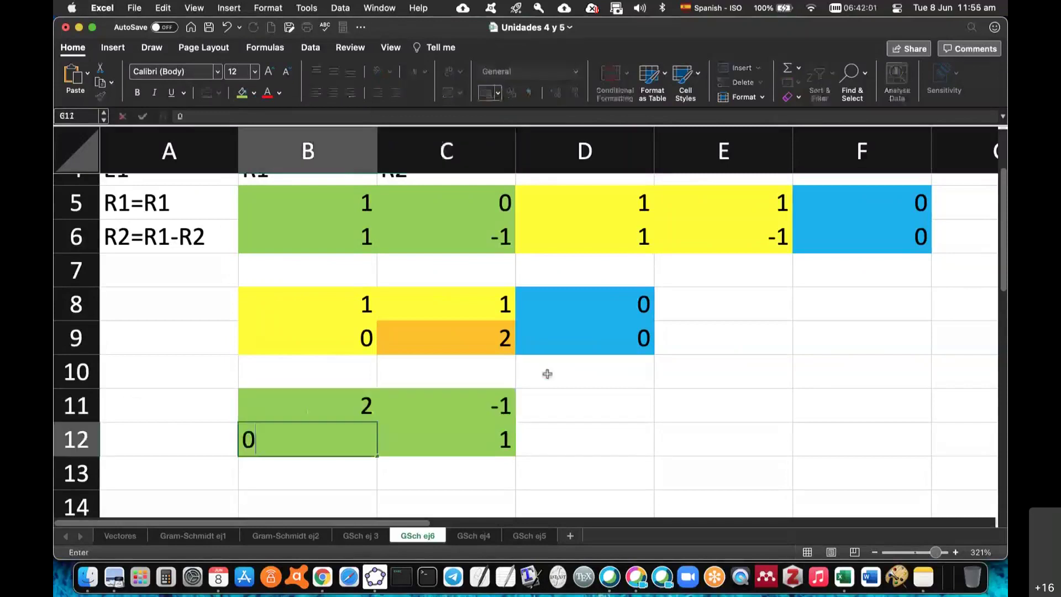
Step: Link D11 to the B8 result so D11:F12 mirrors 1 1 0 / 0 2 0
left_click(553, 406)
type("=")
left_click_drag(336, 301, 581, 349)
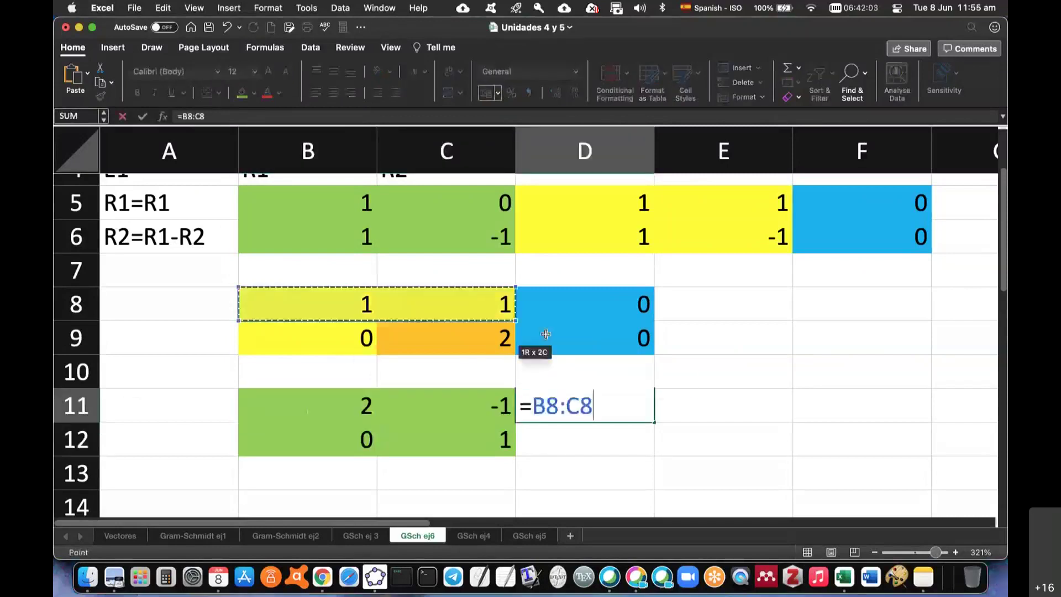
key("Return")
scroll(581, 373, "down", 2)
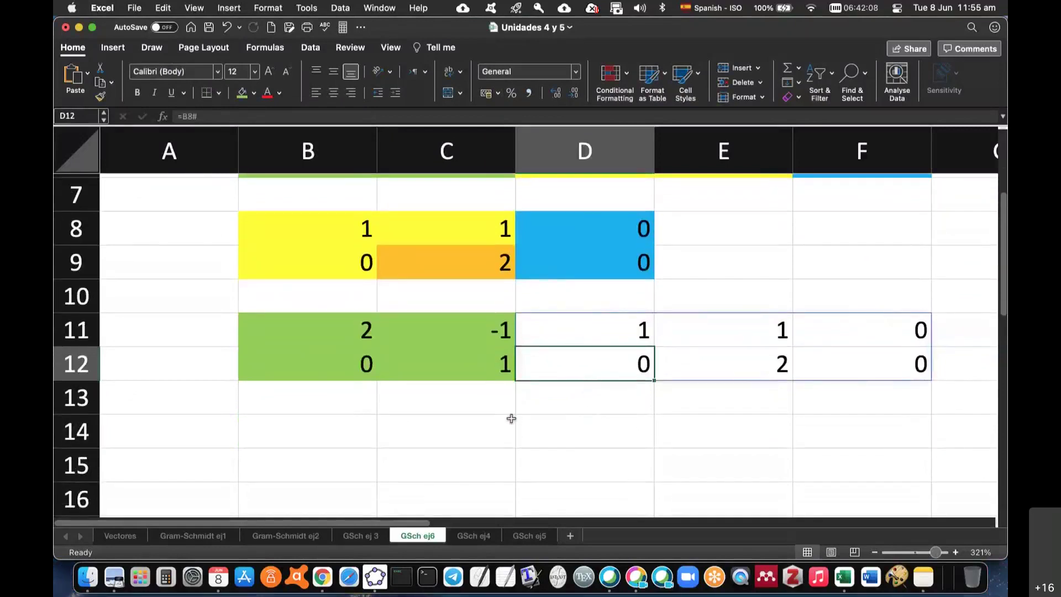
Step: Enter =MMULT(B11:C12, D11#) in B14, giving 2 0 0 / 0 2 0
left_click(347, 434)
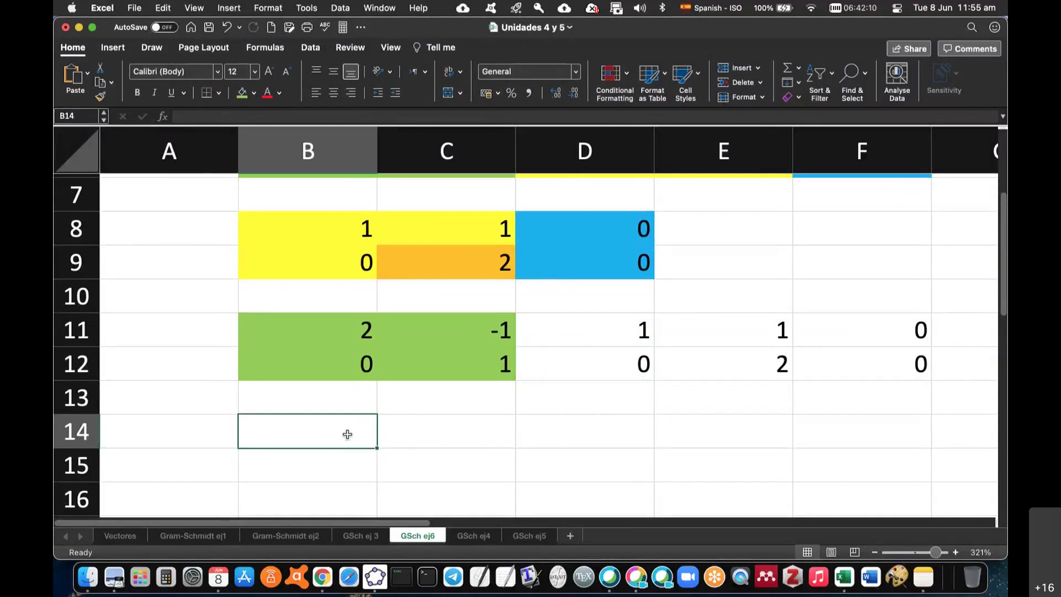
type("=mmult(")
left_click_drag(288, 332, 486, 370)
type(",")
left_click_drag(582, 319, 799, 365)
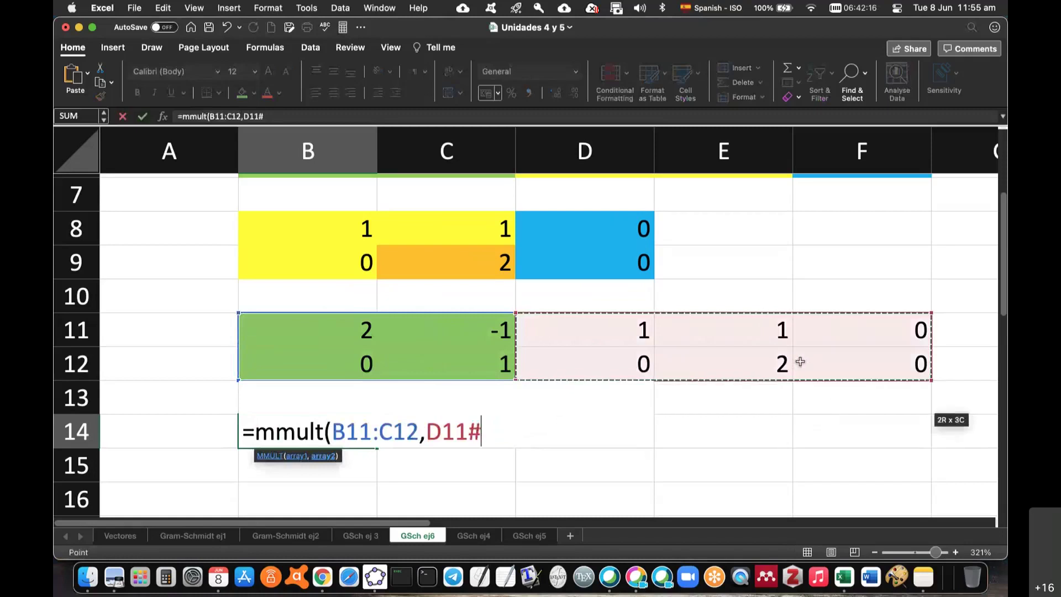
key("Return")
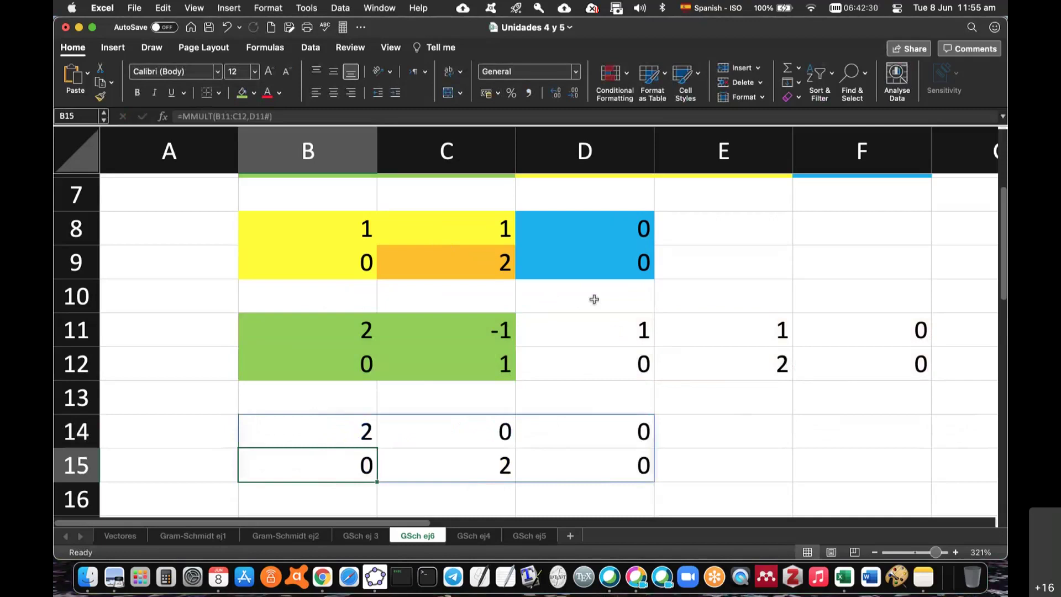
left_click_drag(593, 328, 697, 354)
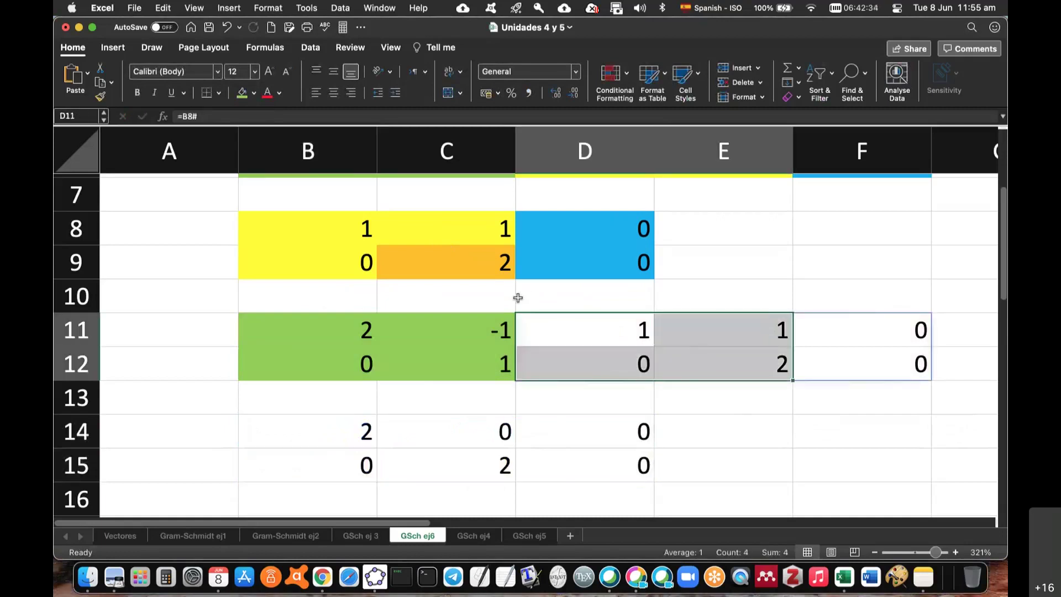
Step: Review the B14 product and the matrices down to row 17
left_click(350, 432)
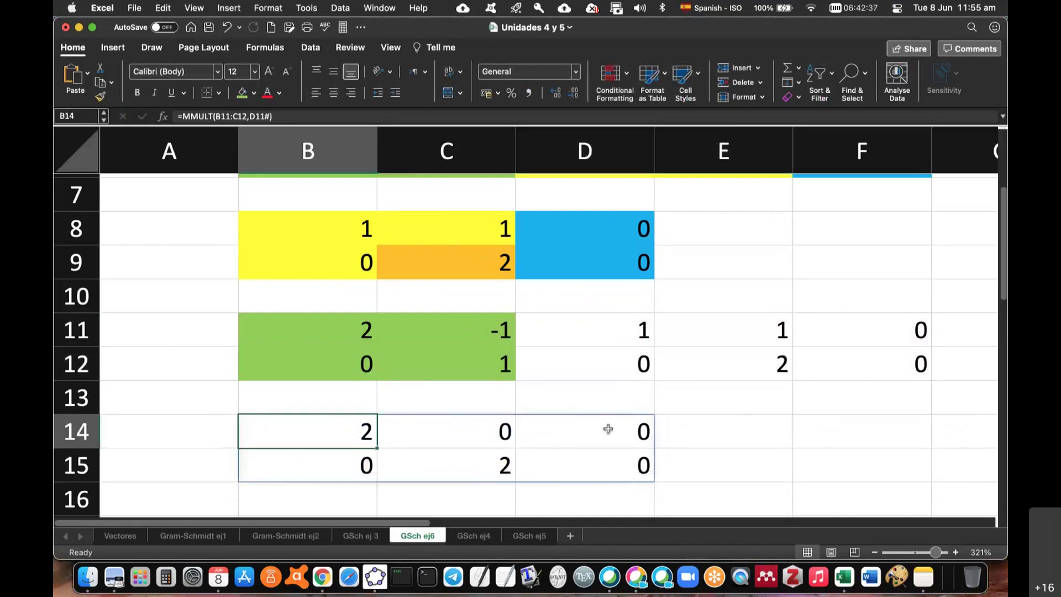
scroll(609, 429, "down", 3)
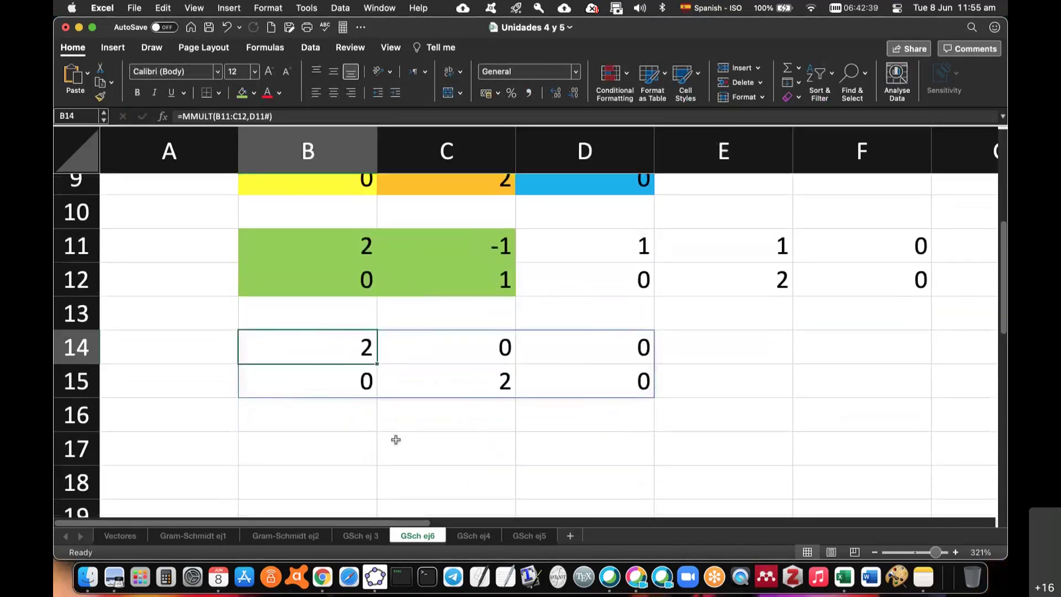
scroll(396, 440, "down", 2)
left_click(341, 398)
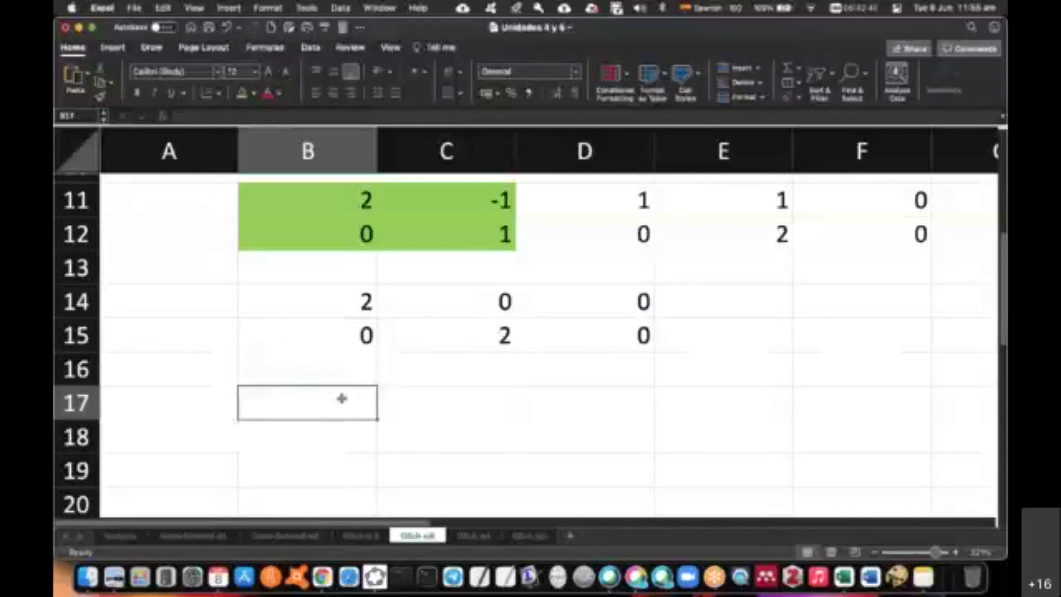
left_click(601, 402)
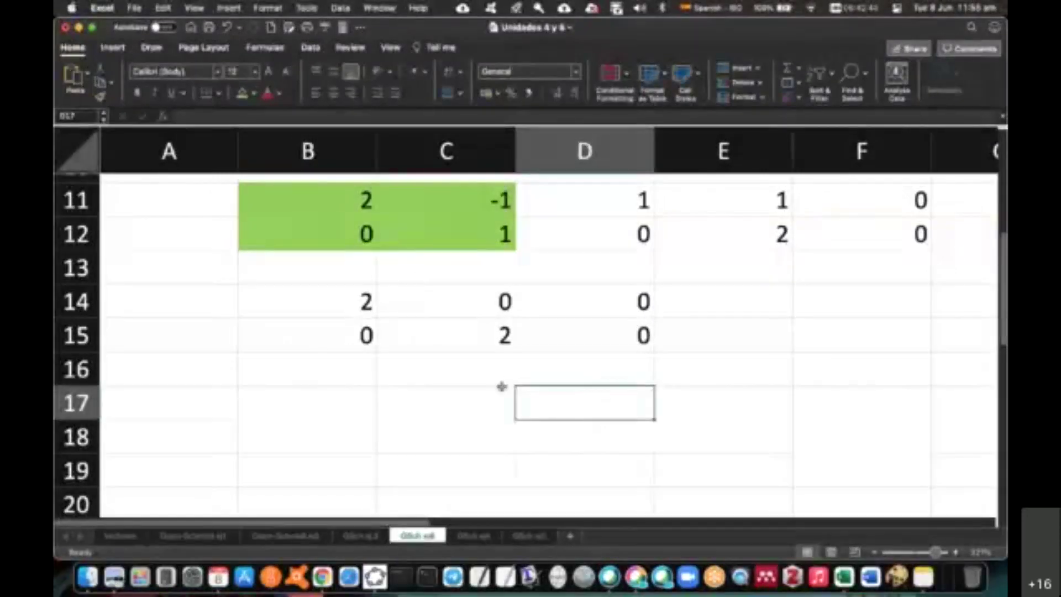
scroll(624, 371, "up", 1)
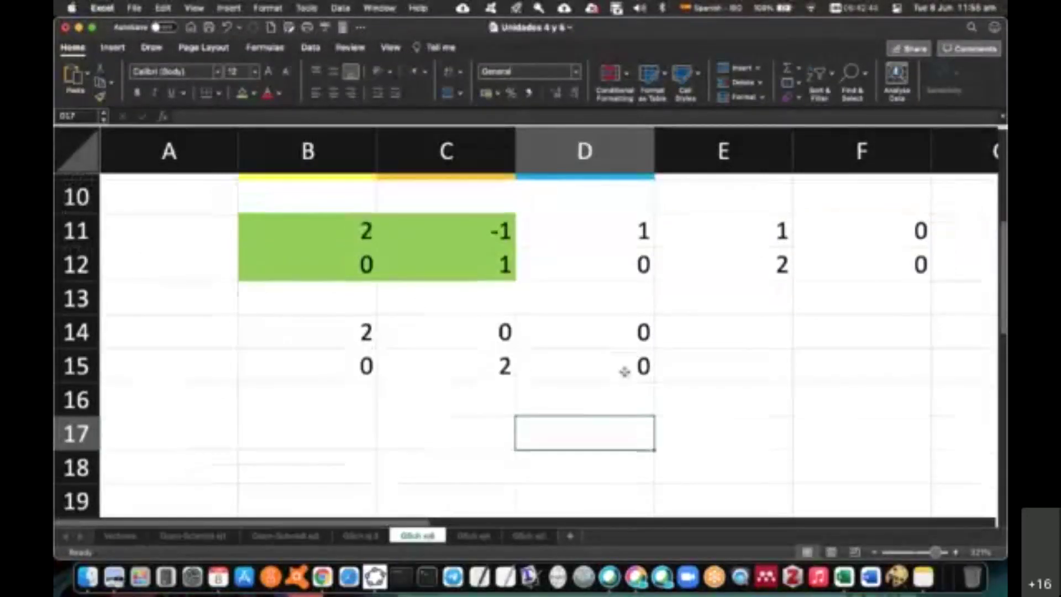
scroll(625, 372, "up", 1)
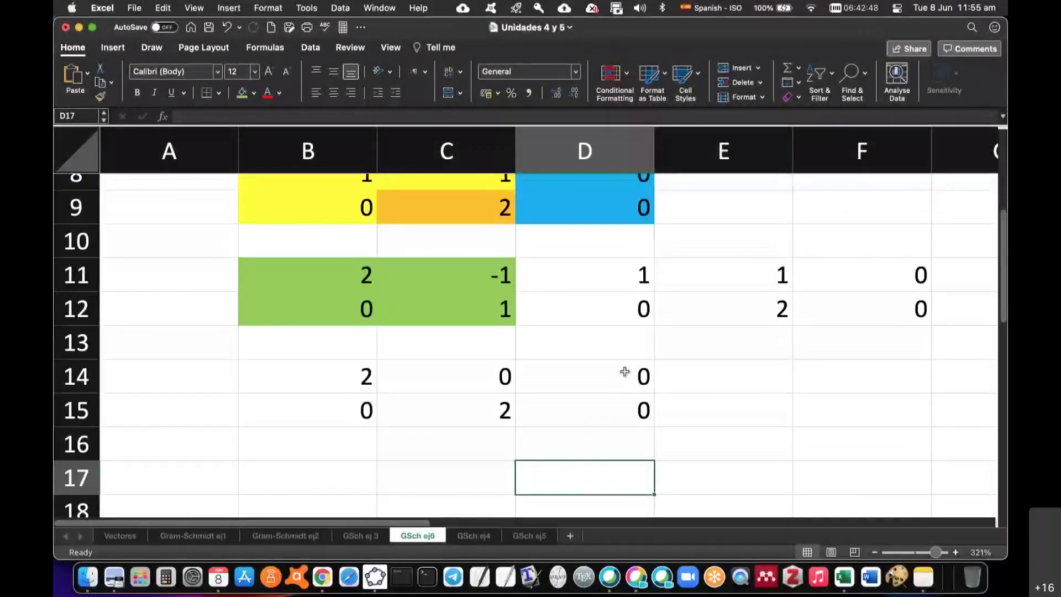
scroll(625, 372, "down", 2)
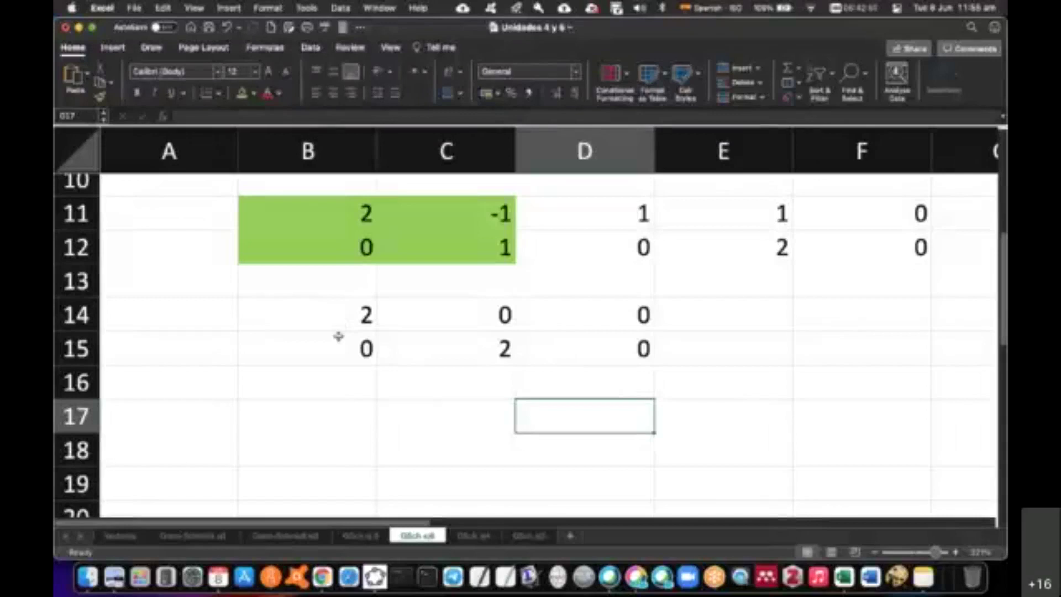
left_click(349, 407)
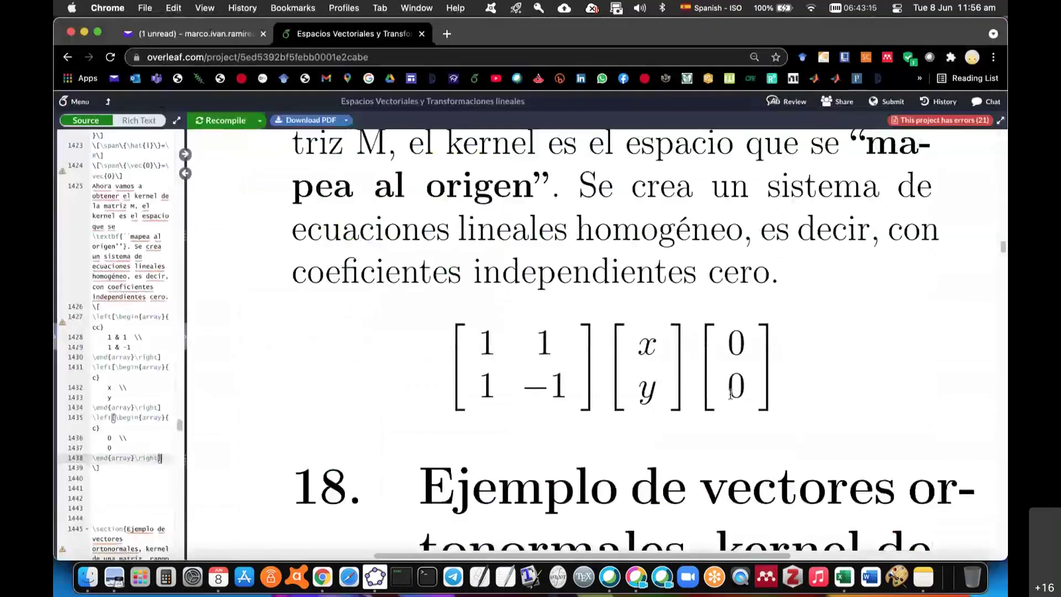
Step: After the matrix equation, add 'Por lo tanto' and the displayed equation \[ker(M)=\vec{0}\]
scroll(639, 381, "up", 1)
scroll(639, 382, "up", 1)
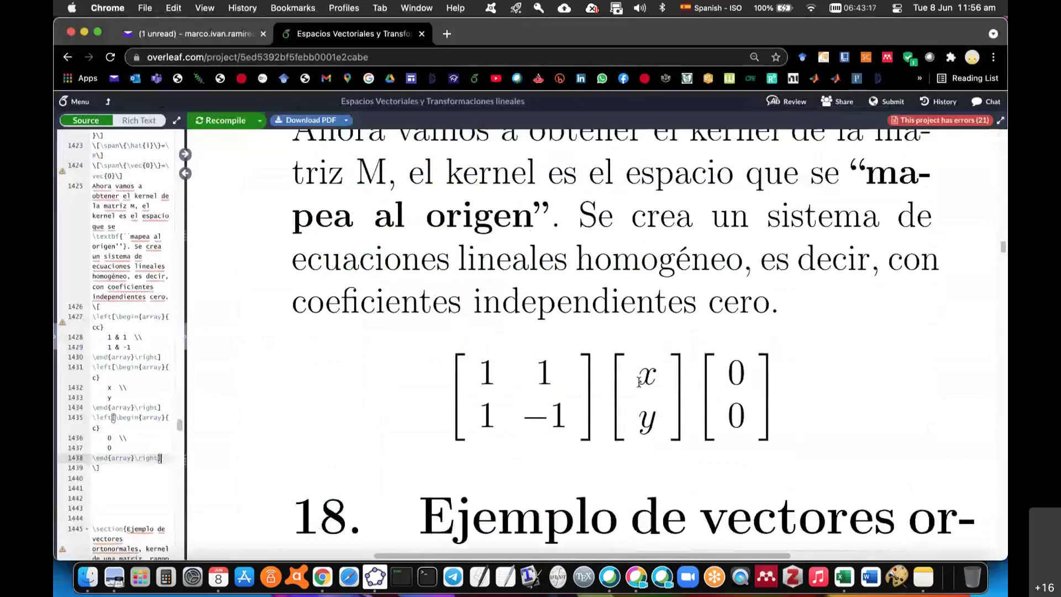
scroll(663, 332, "up", 4)
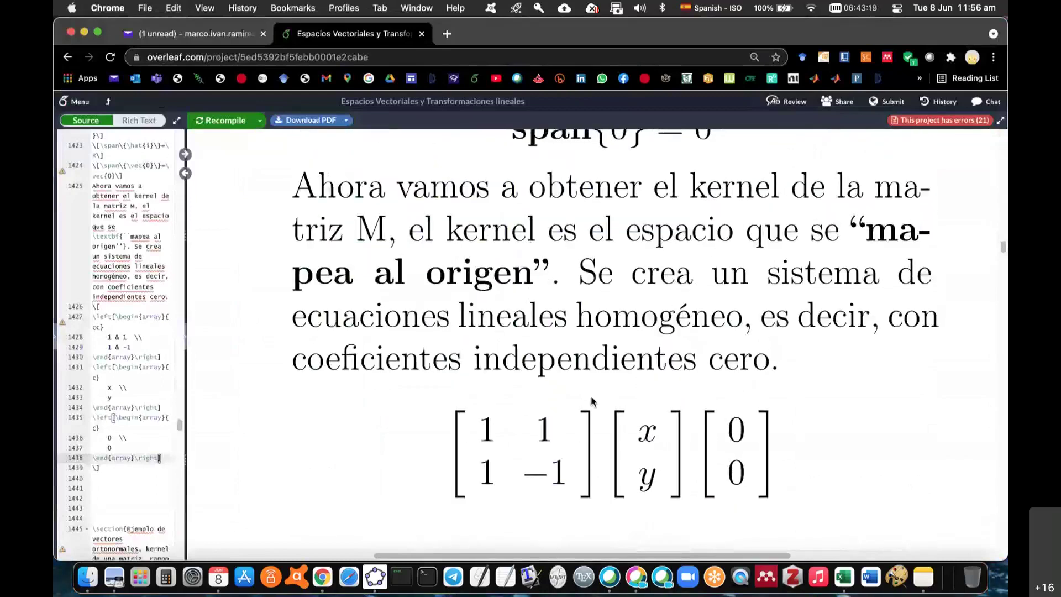
scroll(697, 277, "down", 5)
left_click(114, 472)
key("Return")
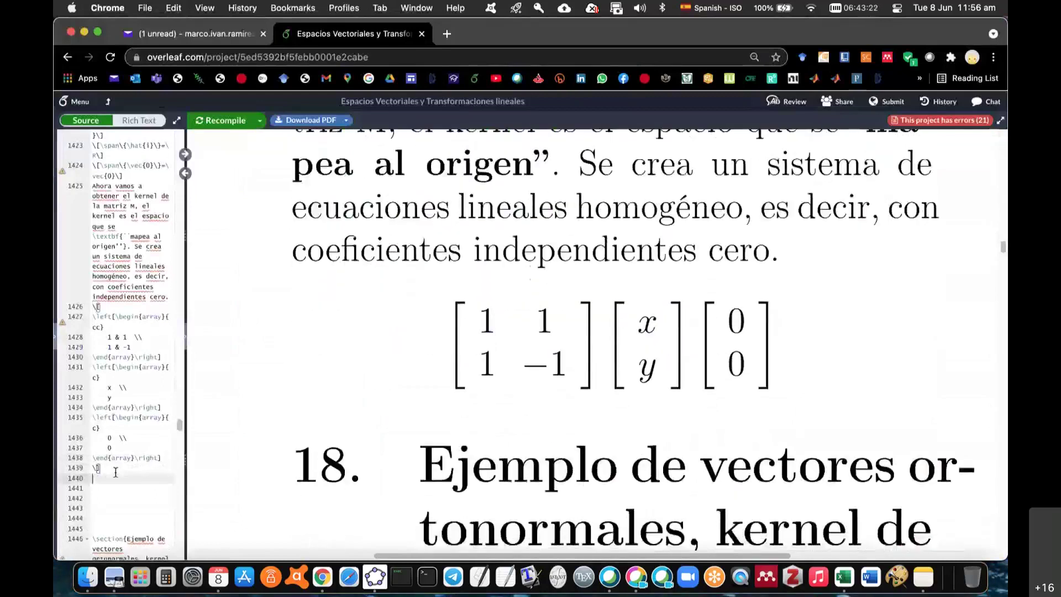
type("Por lo tanto")
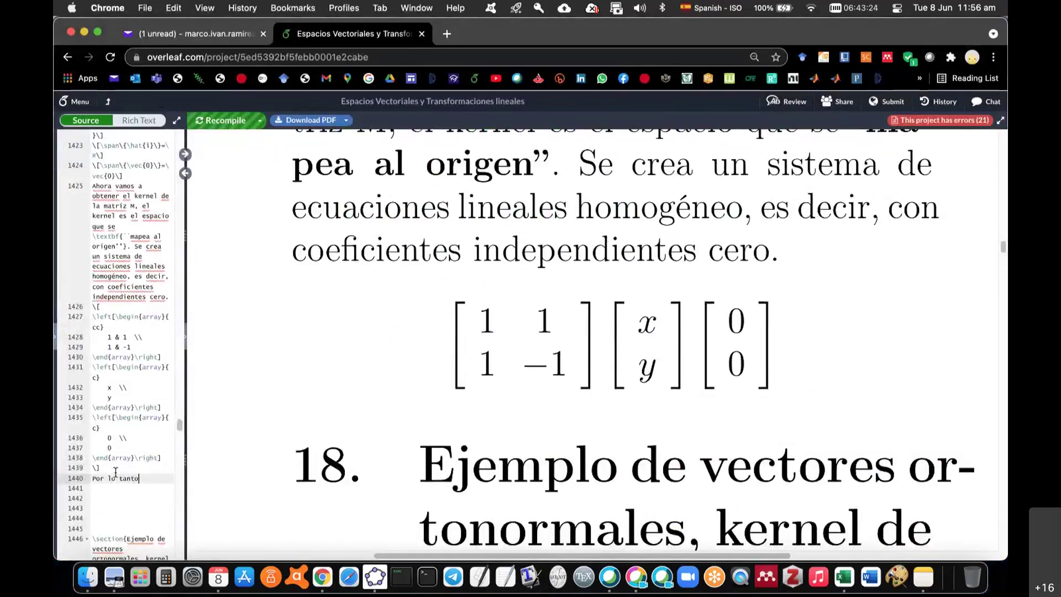
key("Return")
type("\\[ker\\")
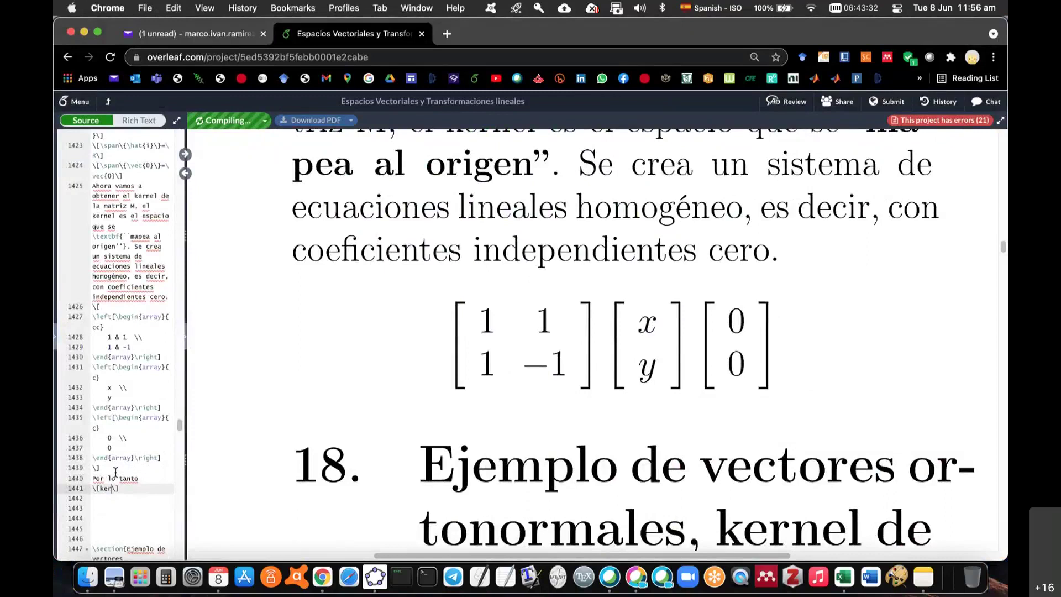
type("(M)")
type("=\\vec")
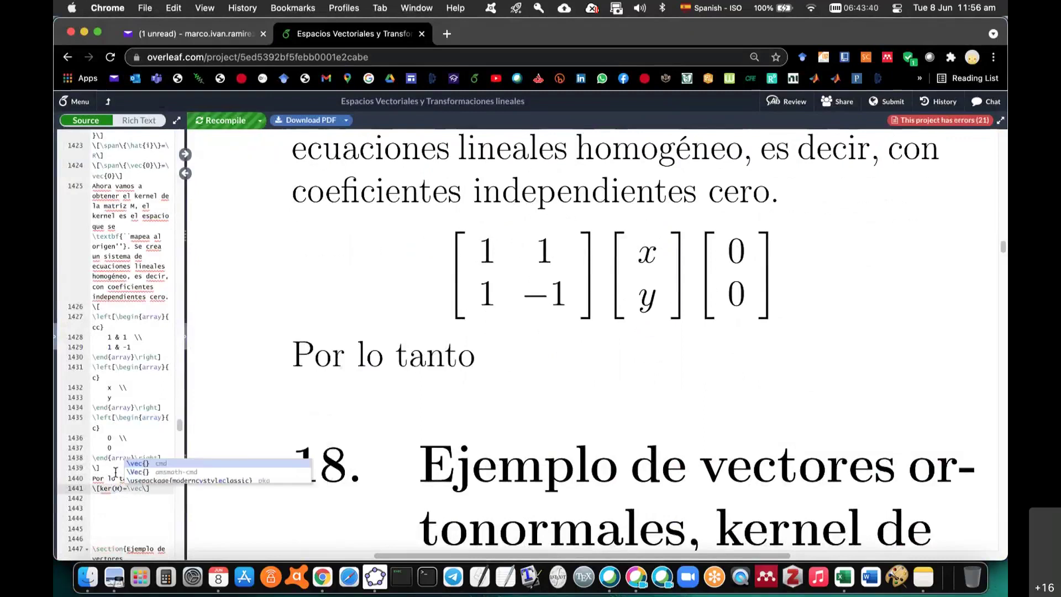
type("{")
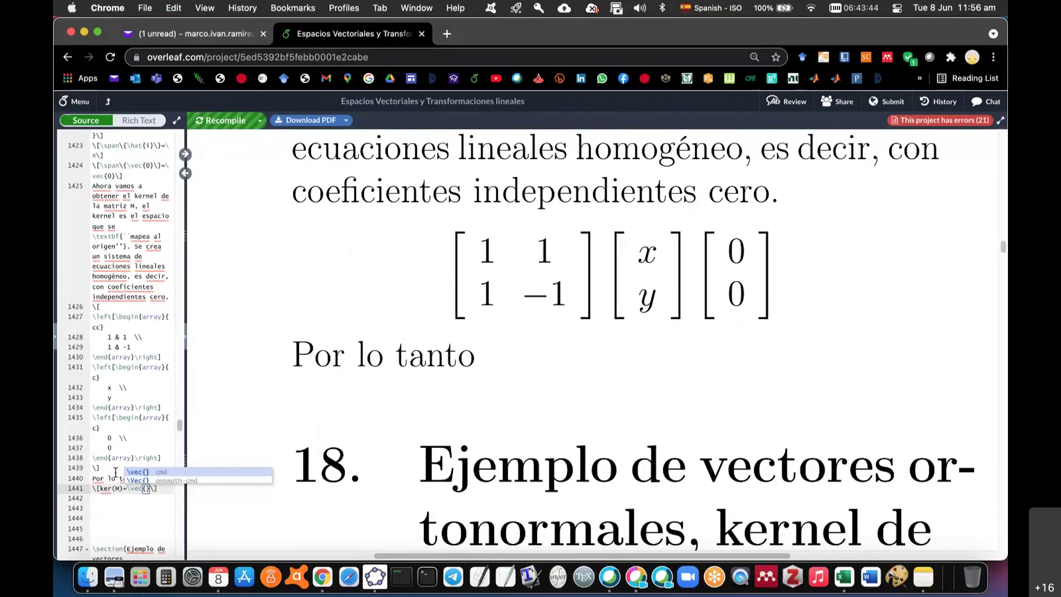
type("0")
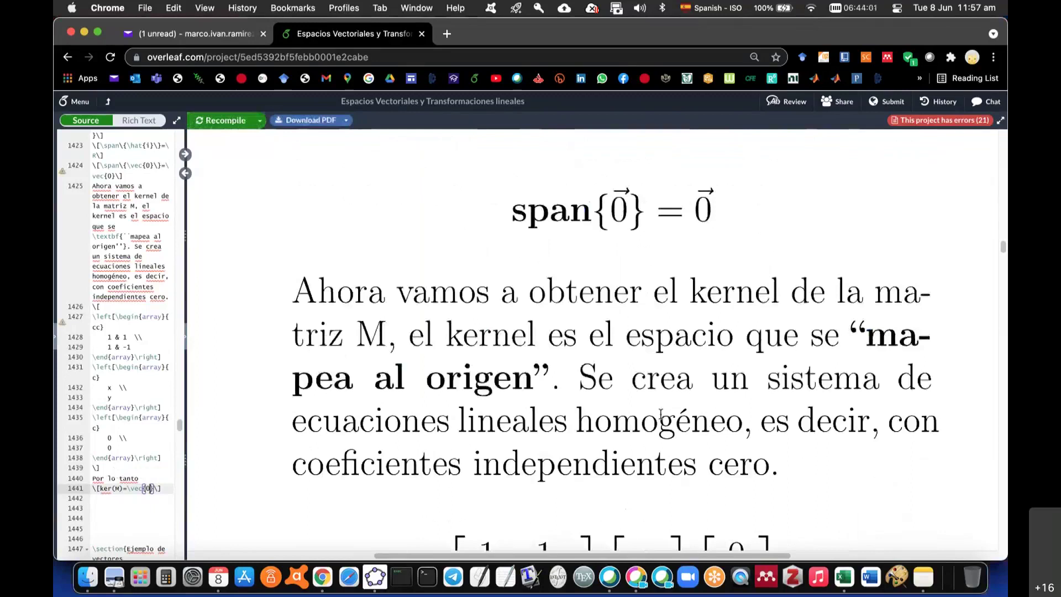
scroll(662, 415, "down", 5)
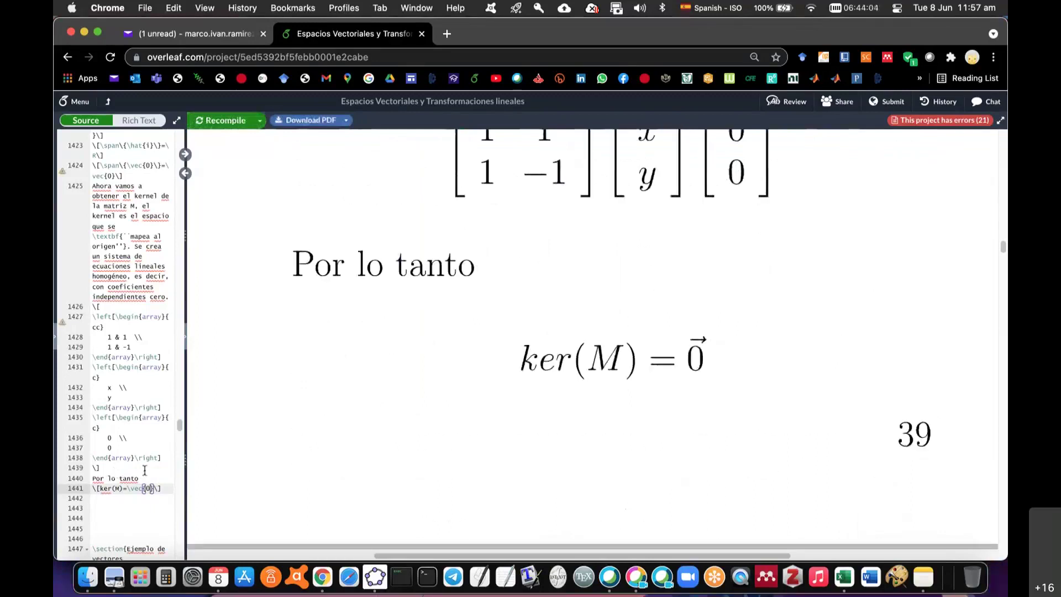
Step: Make ker upright by changing it to \ker
left_click(98, 488)
type("\\")
key("End")
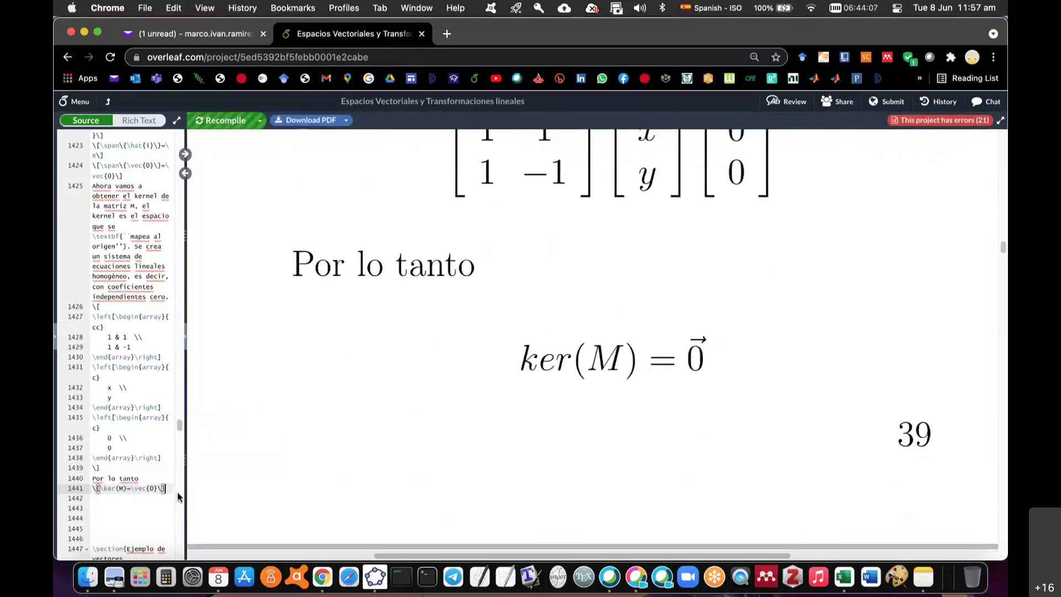
Step: Add 'y la dimensión de este se conoce como la nulidad de la matriz:' with \[\nu(M)=0\]
key("Return")
type("y ña")
key("BackSpace")
key("BackSpace")
type("l")
key("super+s")
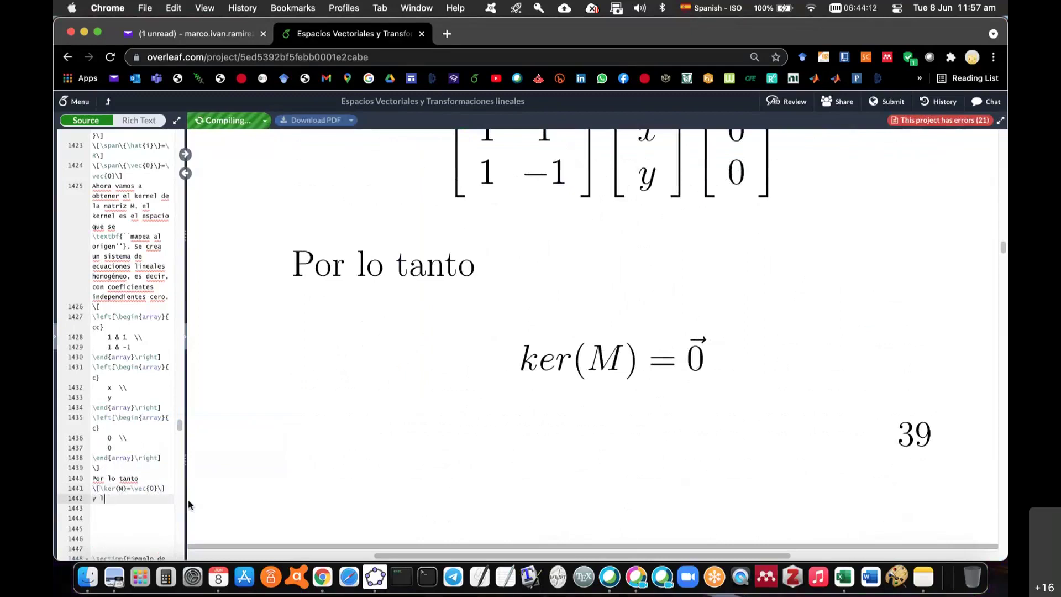
type("a dimensión de es")
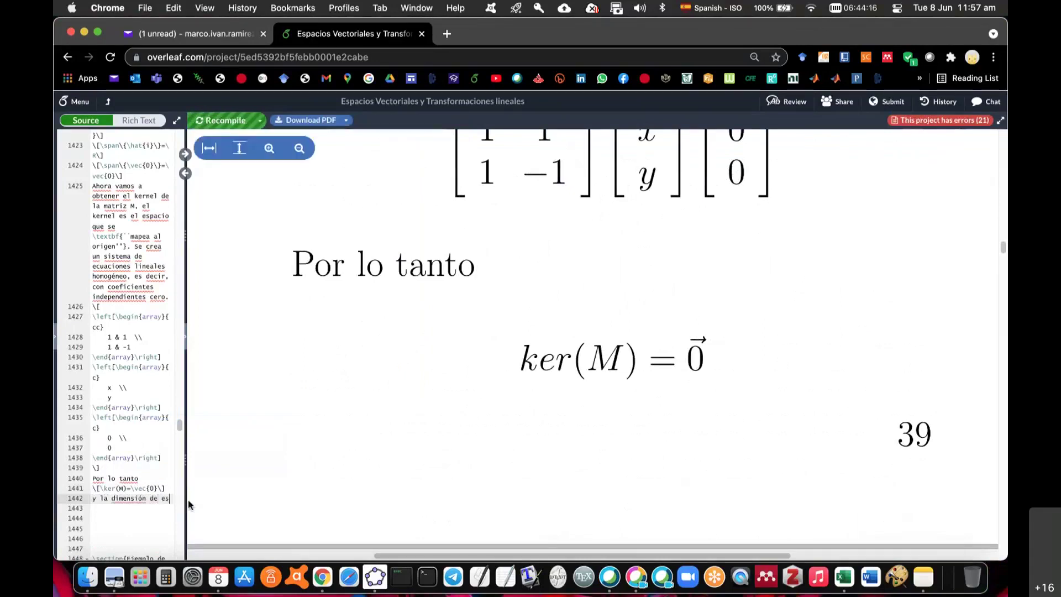
type("te se conoce como ")
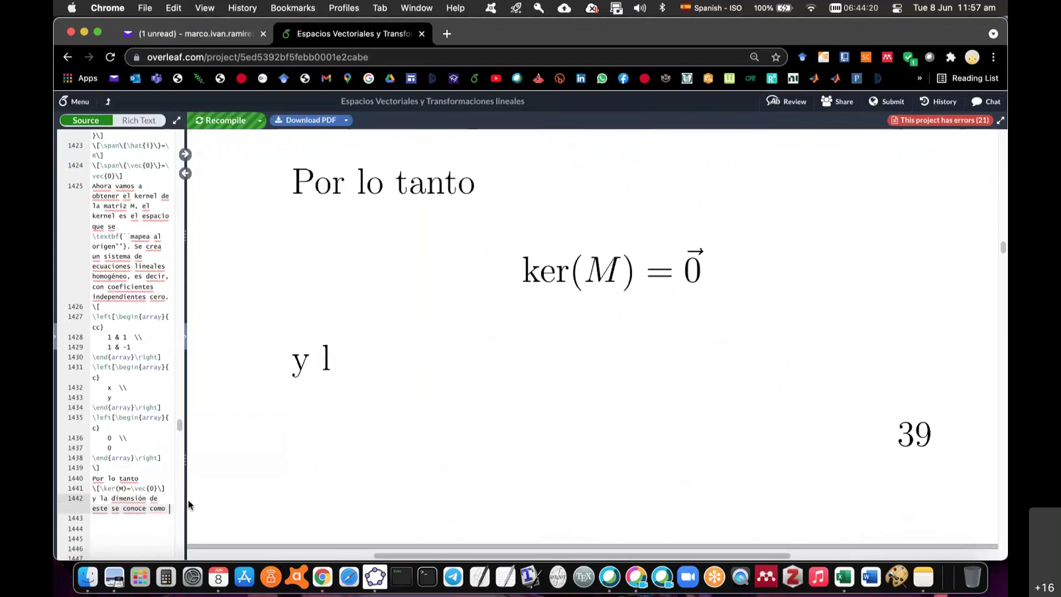
type("la nulidad de la matriz")
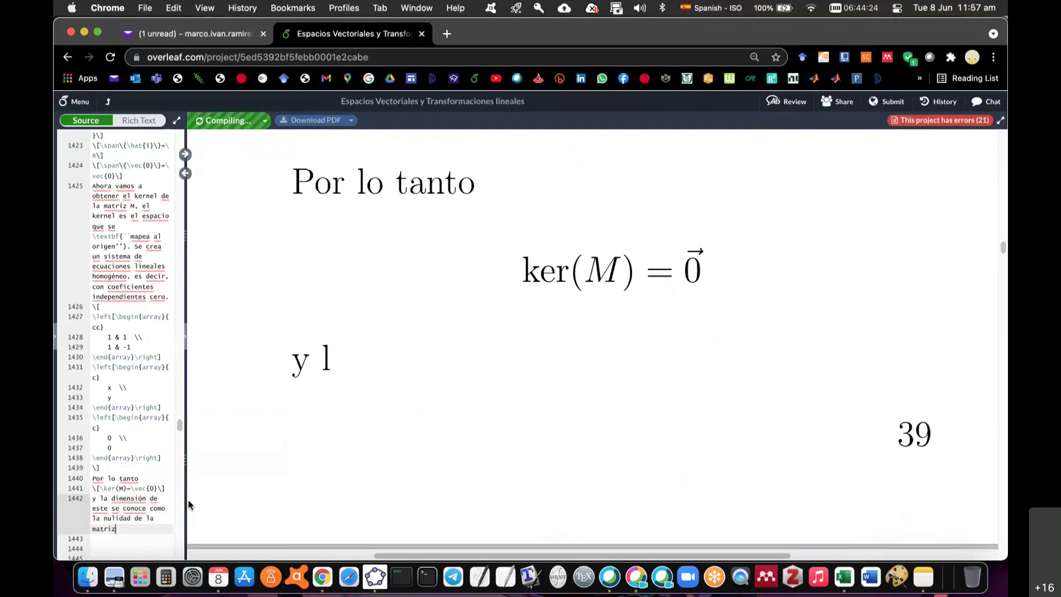
type(":")
key("Return")
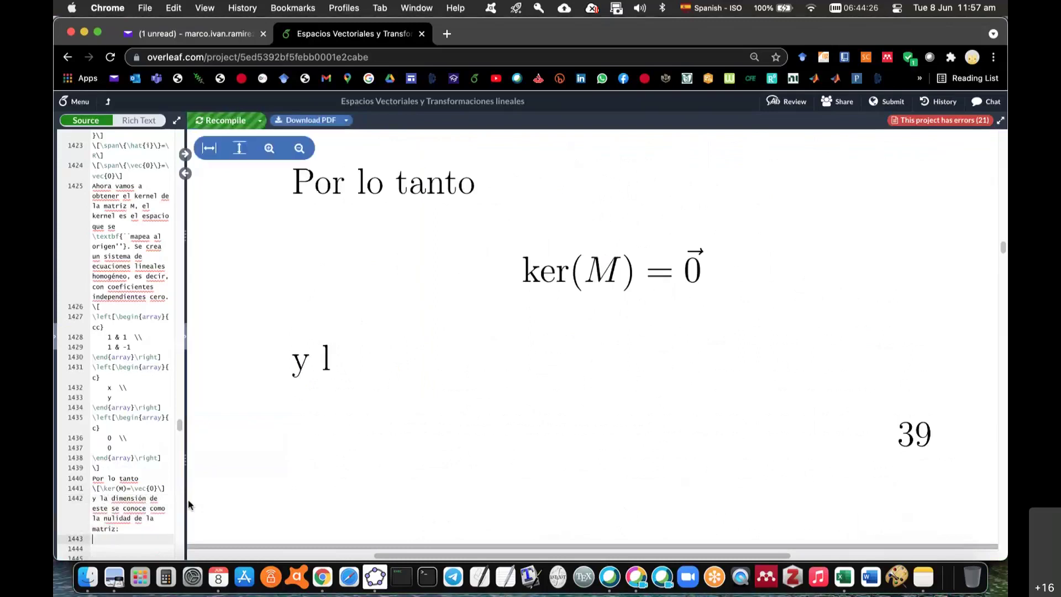
type("\\[")
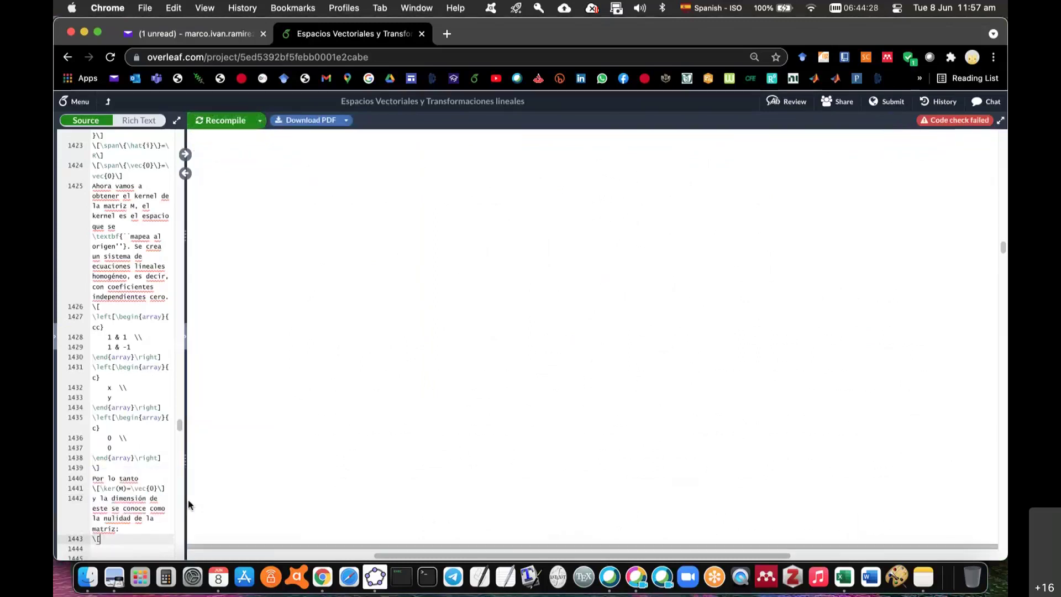
type(" u")
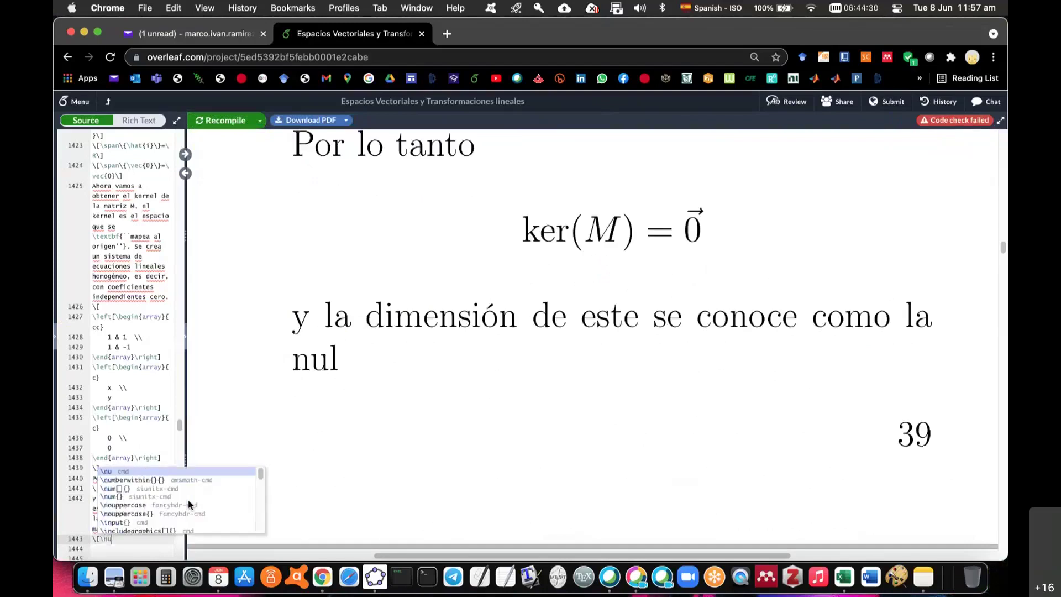
type("(M)=")
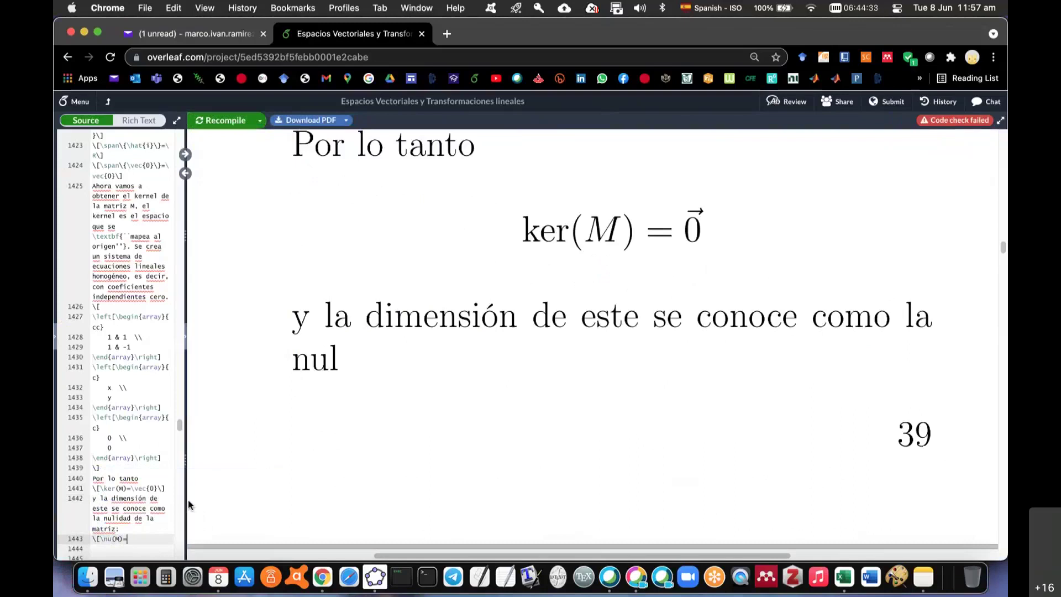
type("0")
type("\\]")
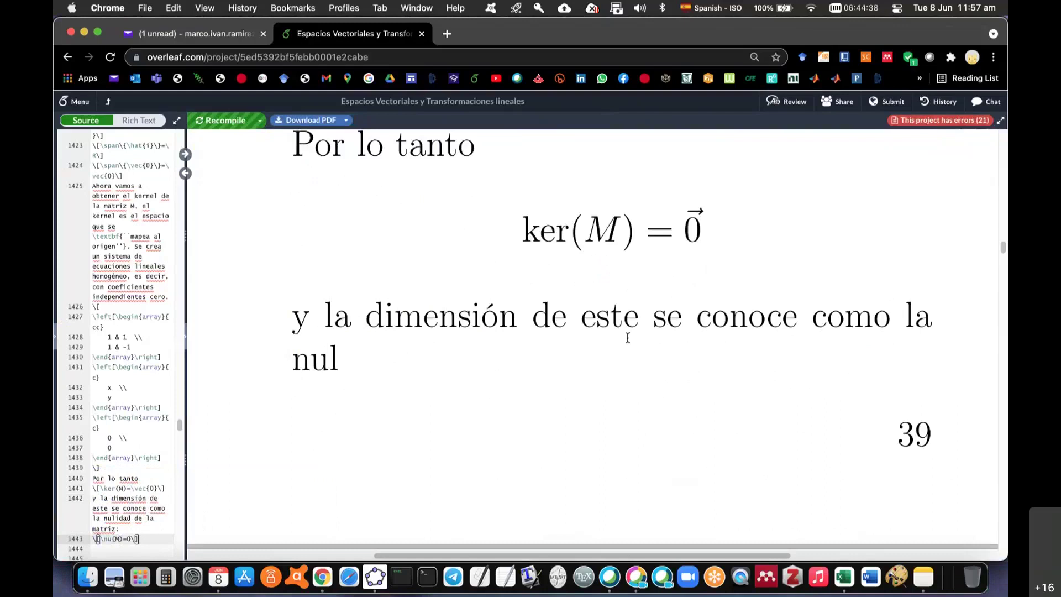
Step: Begin the next line with 'y para todo espacio se cumple que'
key("Return")
type("y")
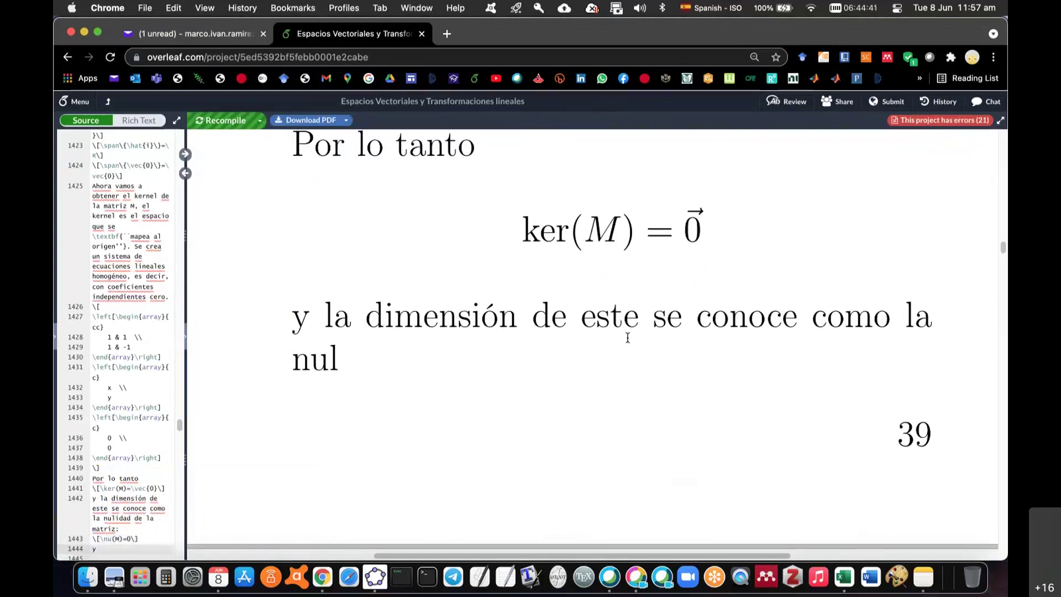
type(" para to")
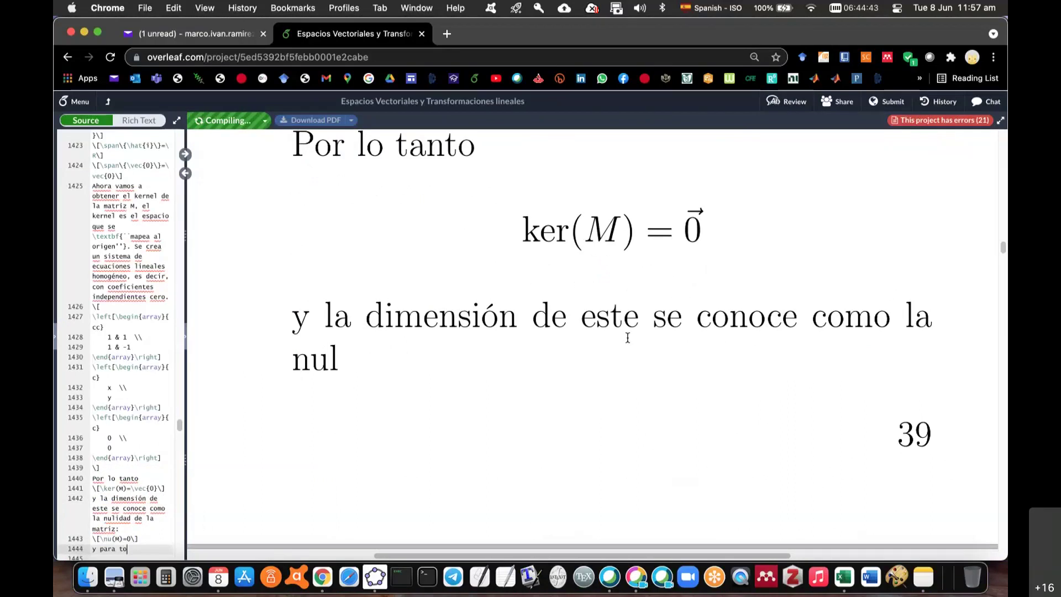
type("d")
type("o espacio se ")
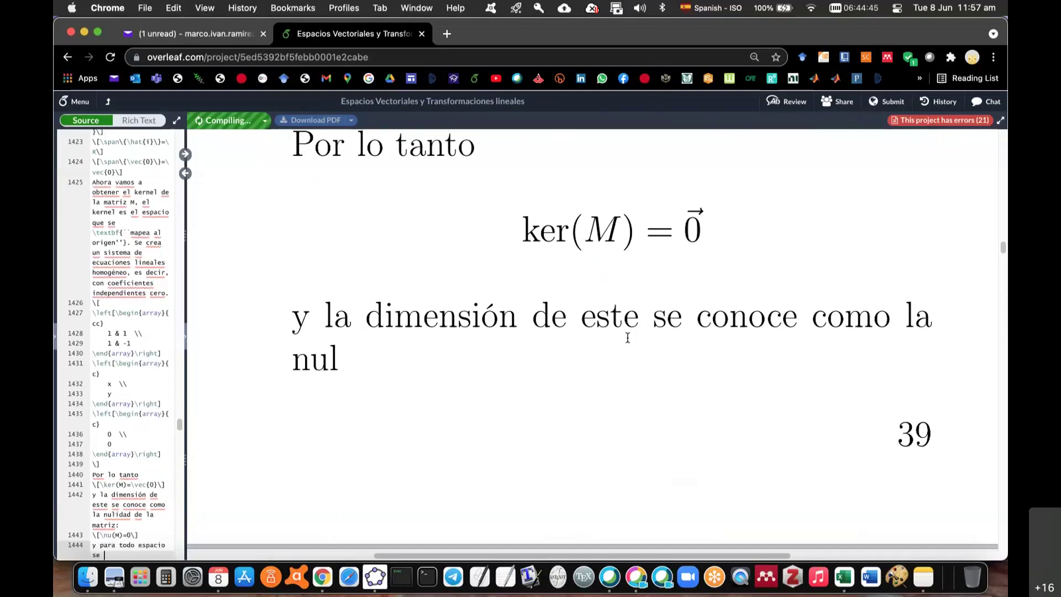
type("cumple que")
key("Return")
Step: Change 'todo espacio' to 'toda MATRIZ' in the sentence
type("\\[")
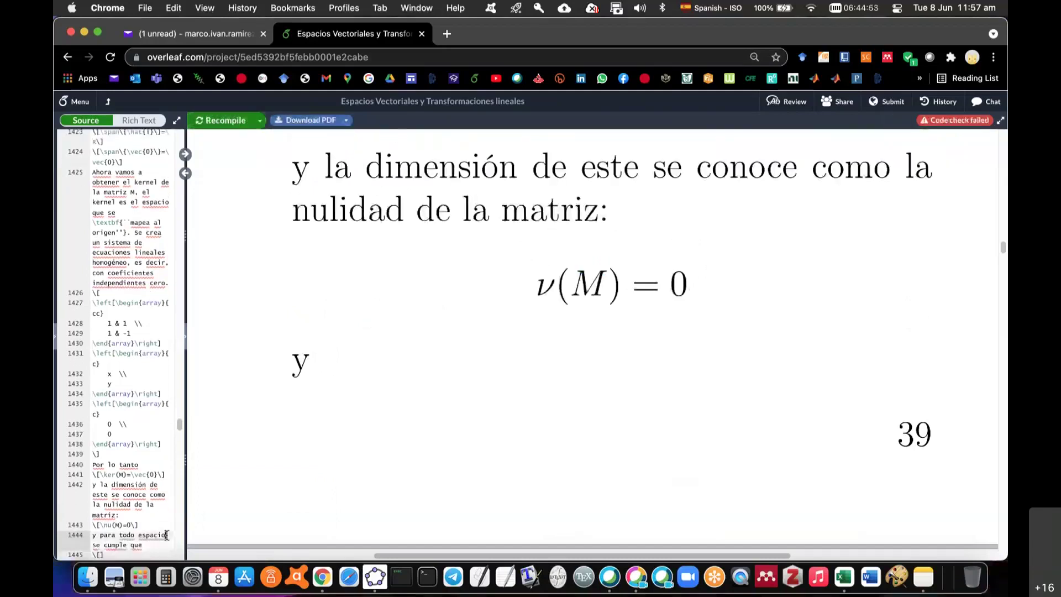
key("BackSpace")
key("BackSpace")
key("BackSpace")
type("a MATRIZ")
Step: Add the displayed rank-nullity equation \rho(M)+\nu(M)=n
scroll(128, 506, "down", 2)
scroll(141, 497, "down", 2)
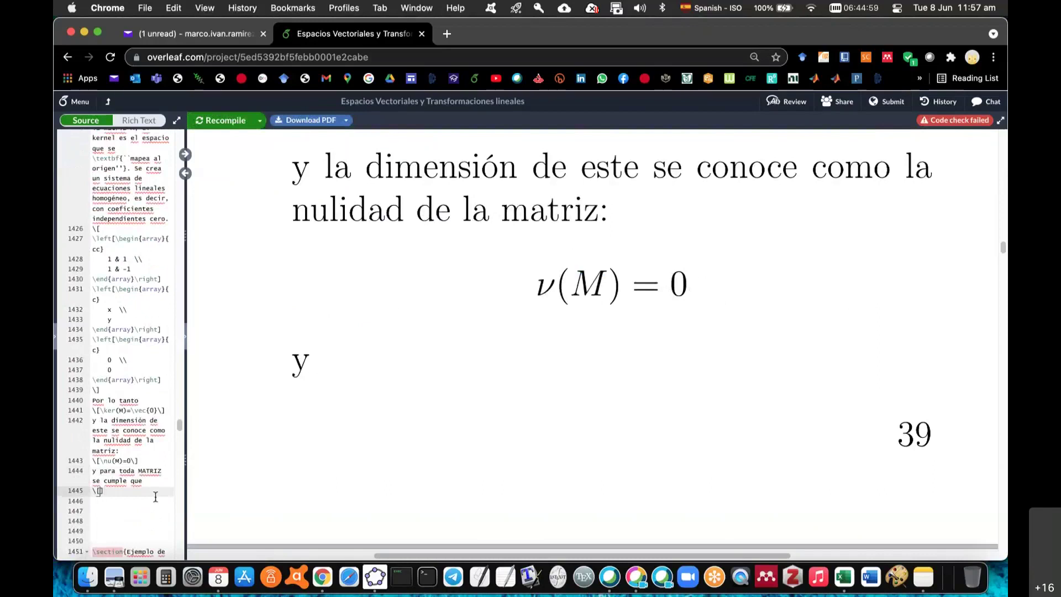
type("\\")
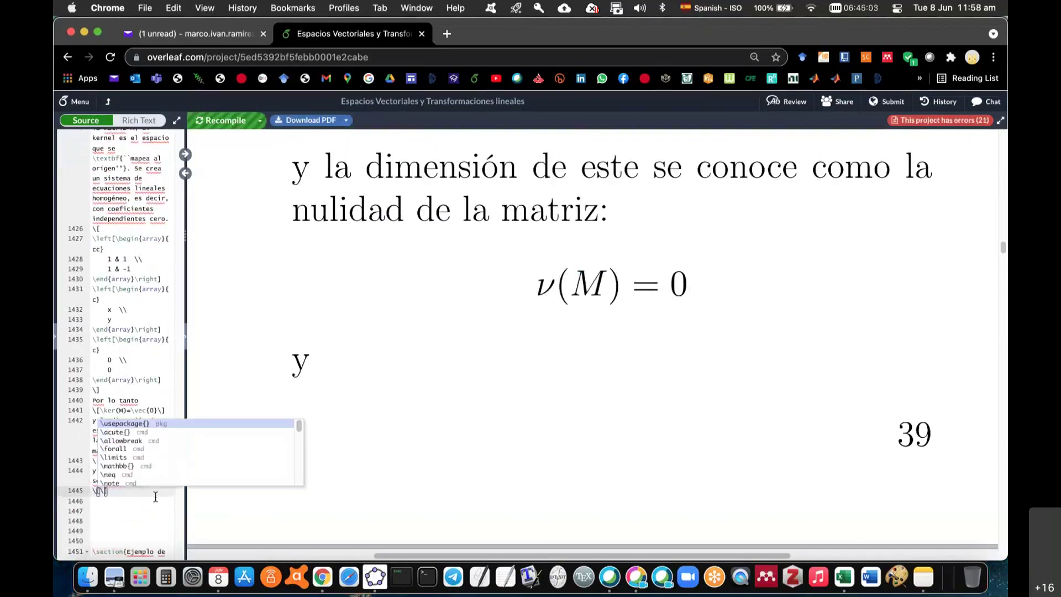
type("rho")
key("Return")
type("(")
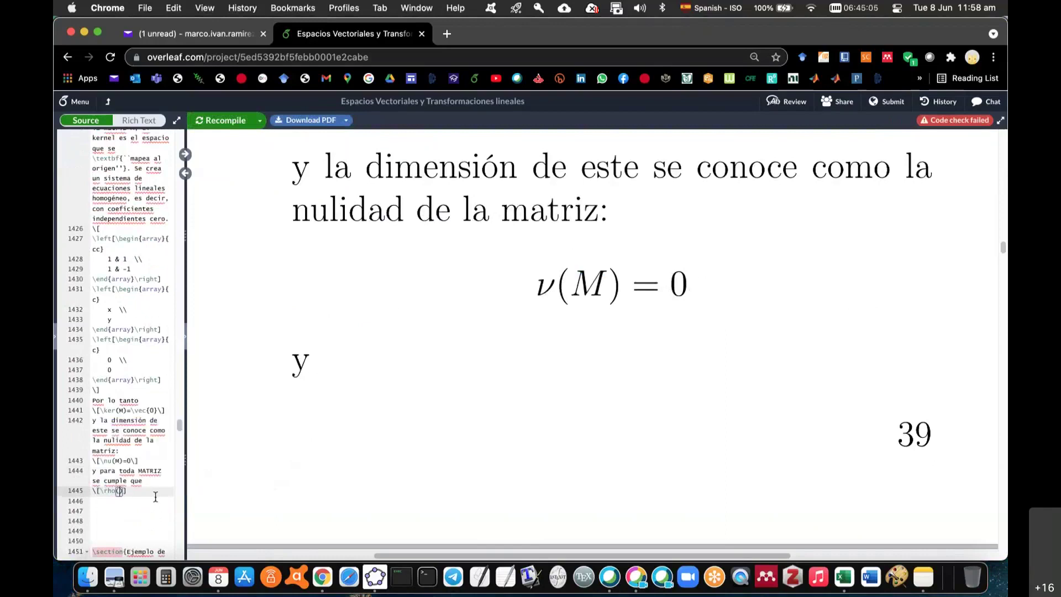
type("M")
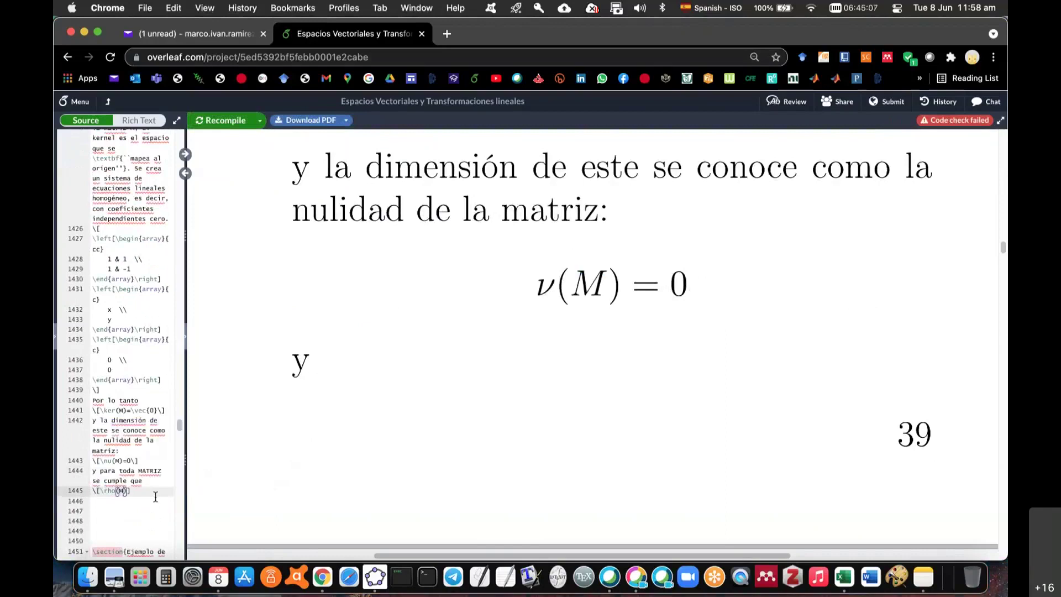
type(")+\\nu")
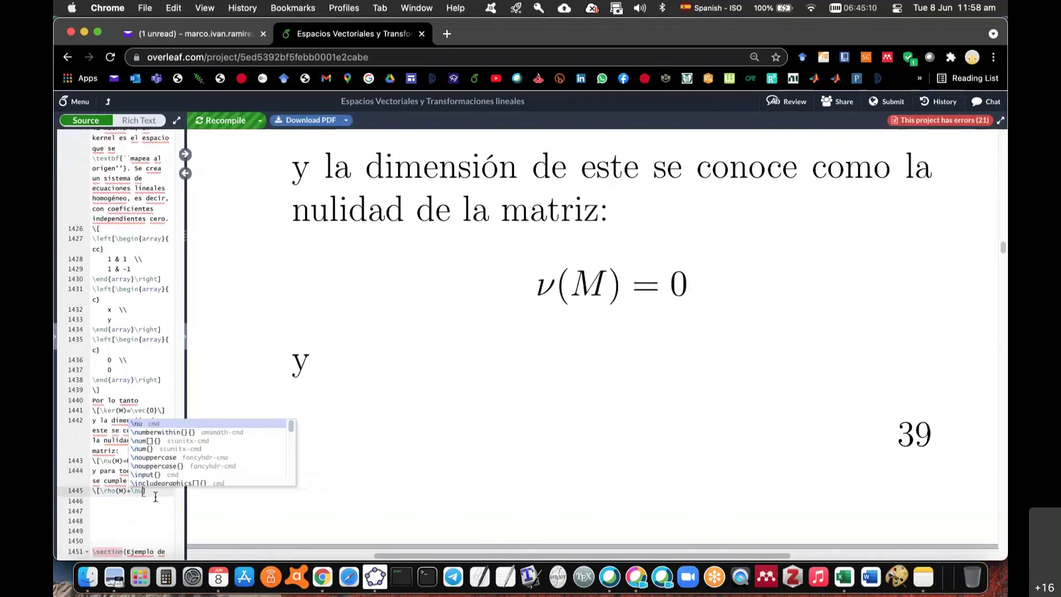
type("(M)=")
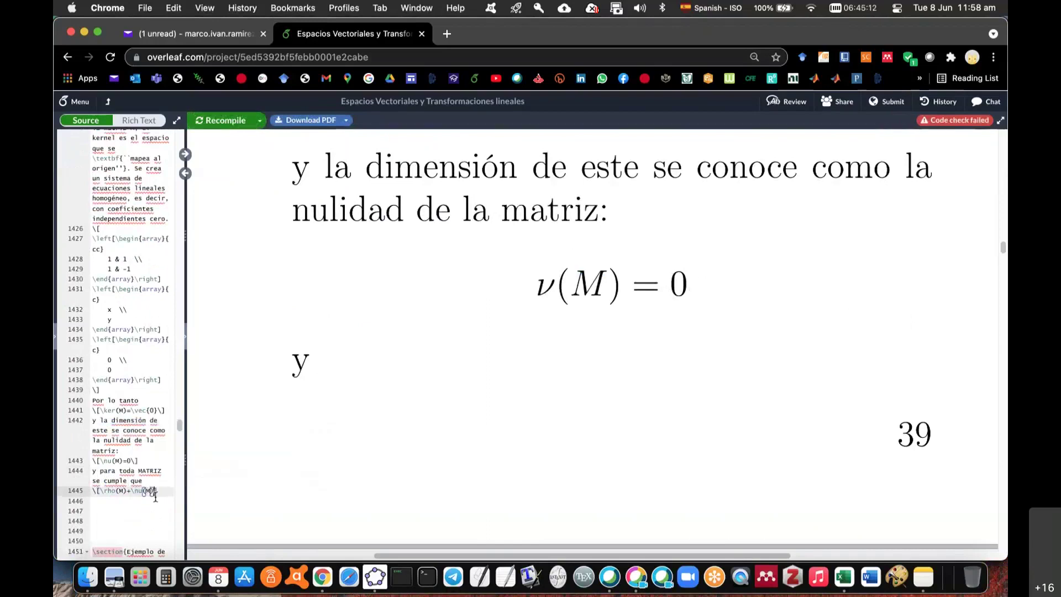
type("n")
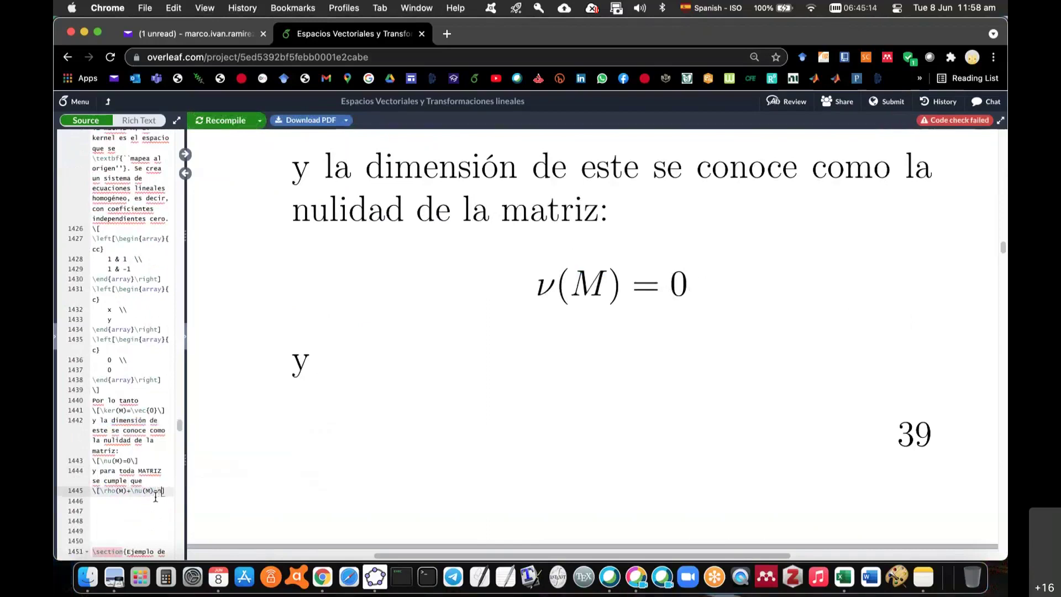
scroll(648, 362, "up", 3)
scroll(616, 303, "up", 3)
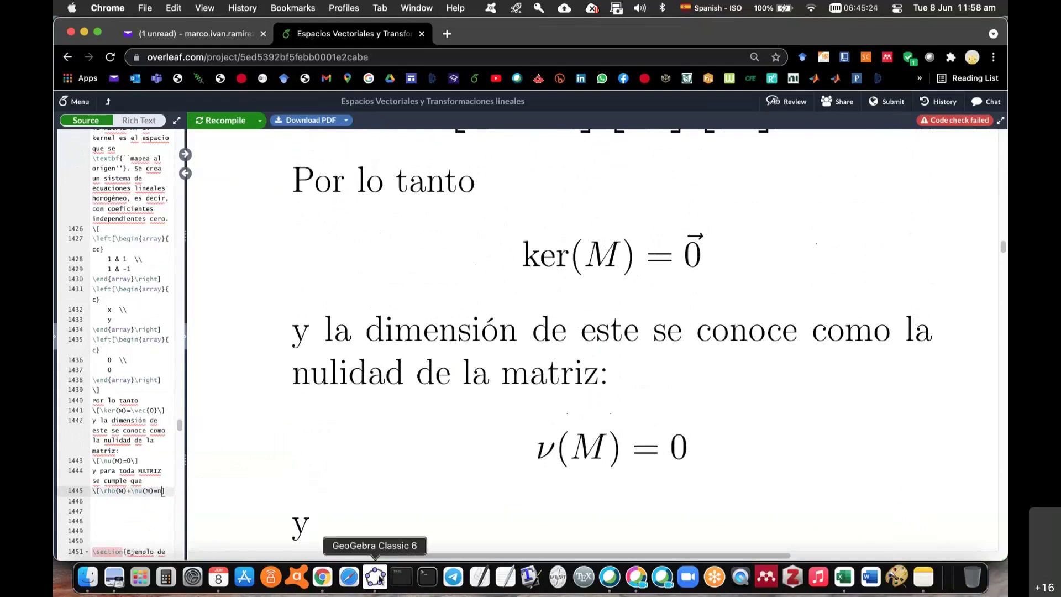
Step: Switch to GeoGebra Classic 6 with circles c, d and vectors u, v, w
left_click(377, 578)
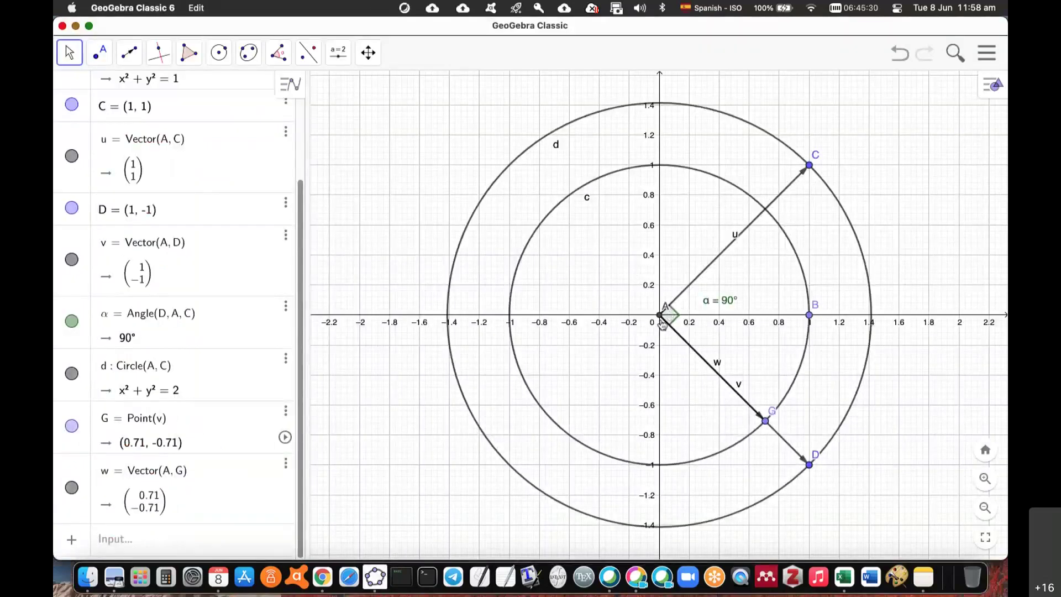
Step: Close the rank-nullity equation ρ(M)+ν(M)=n with \] and recompile the PDF
left_click(324, 577)
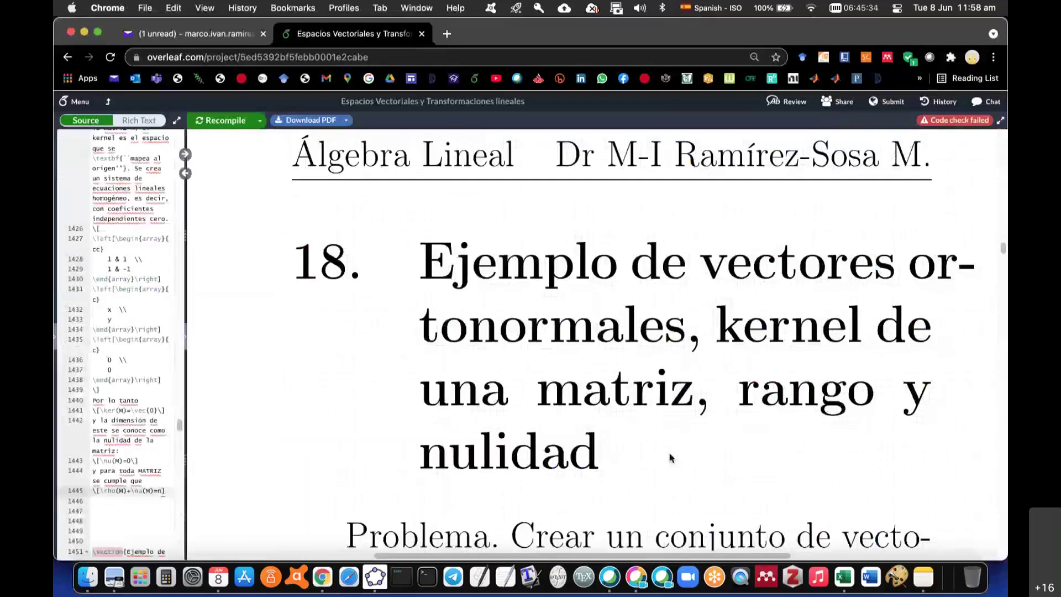
scroll(670, 458, "up", 5)
right_click(141, 525)
left_click(112, 506)
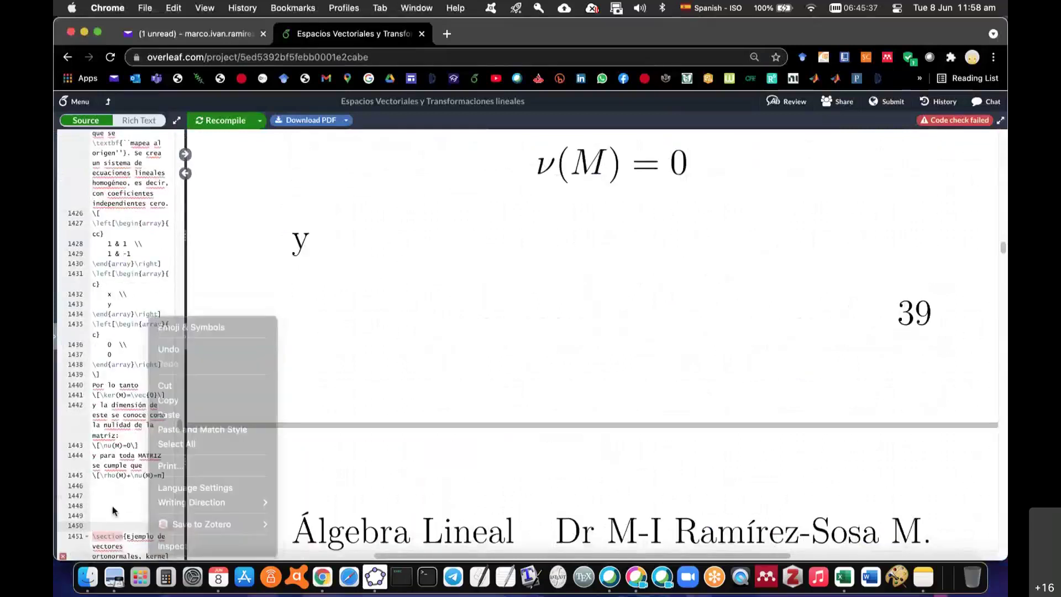
left_click(139, 511)
scroll(139, 509, "down", 4)
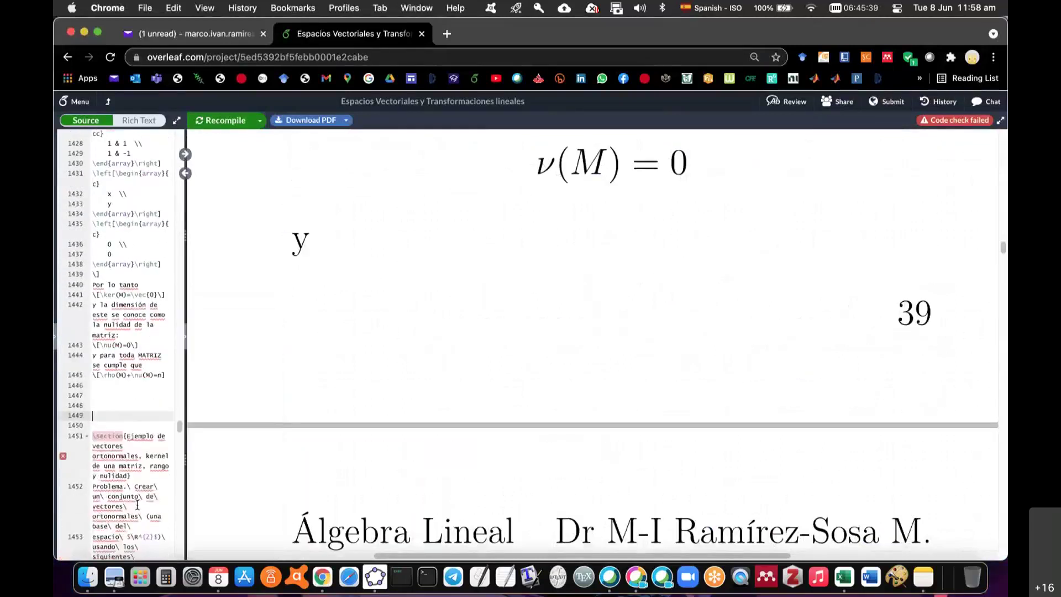
left_click(167, 376)
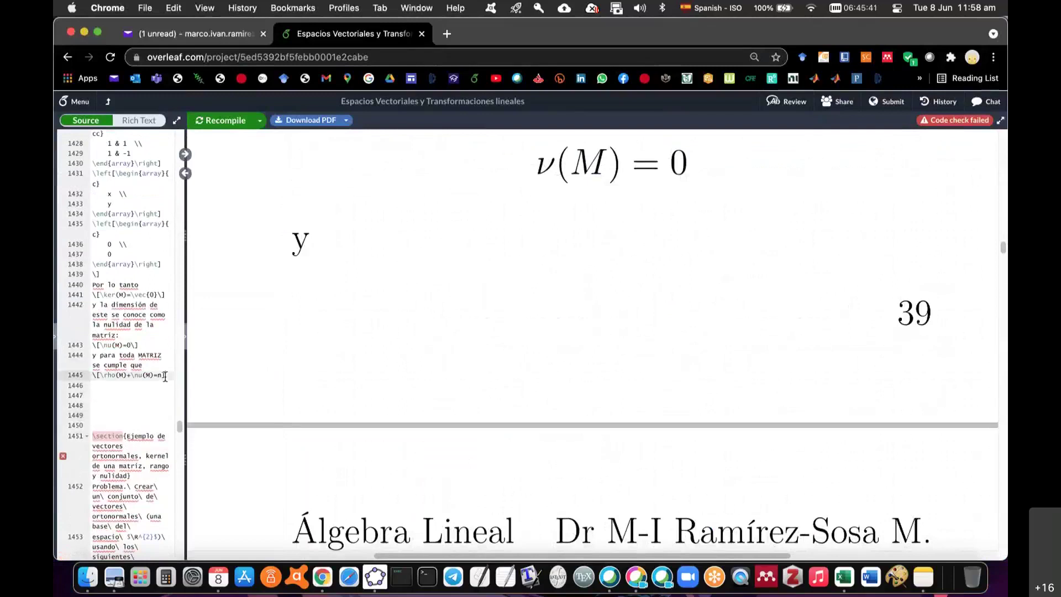
type("\\")
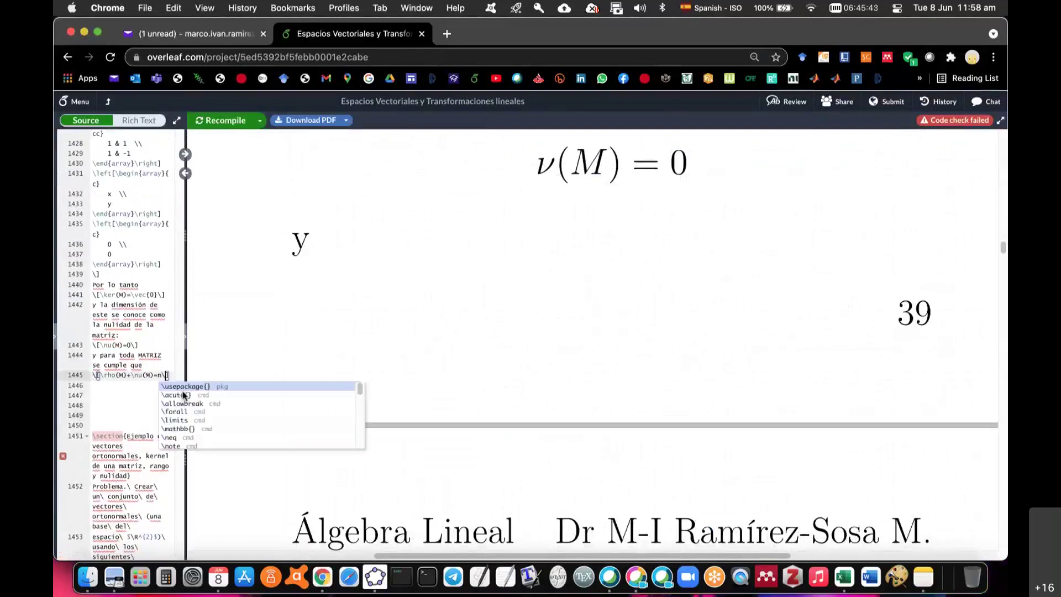
left_click(251, 120)
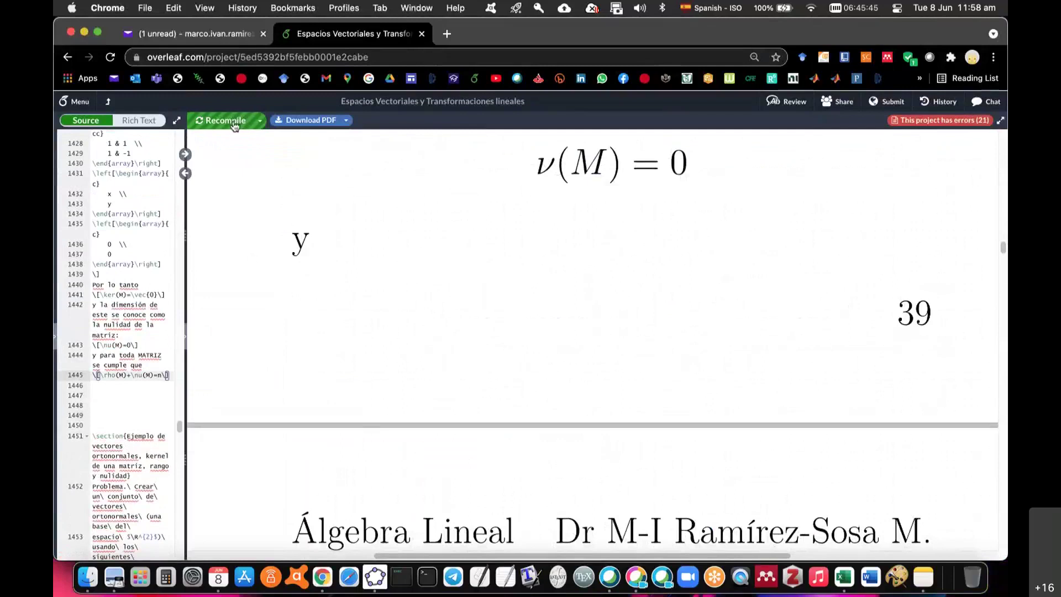
Step: Delete the empty lines before the next \section and review the updated output
scroll(401, 374, "up", 1)
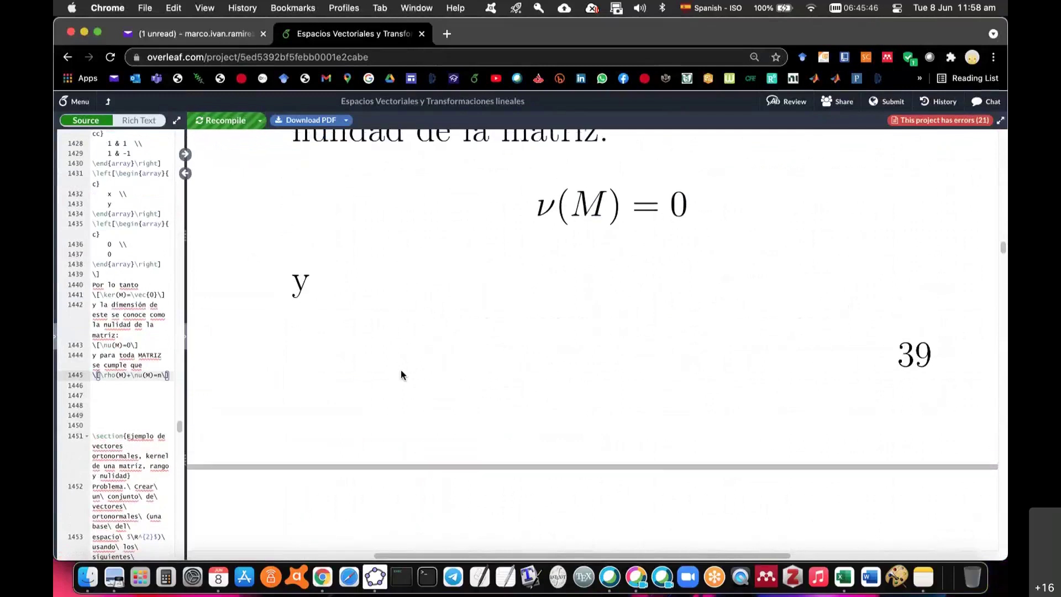
left_click(131, 424)
key("BackSpace")
key("BackSpace")
key("BackSpace")
key("BackSpace")
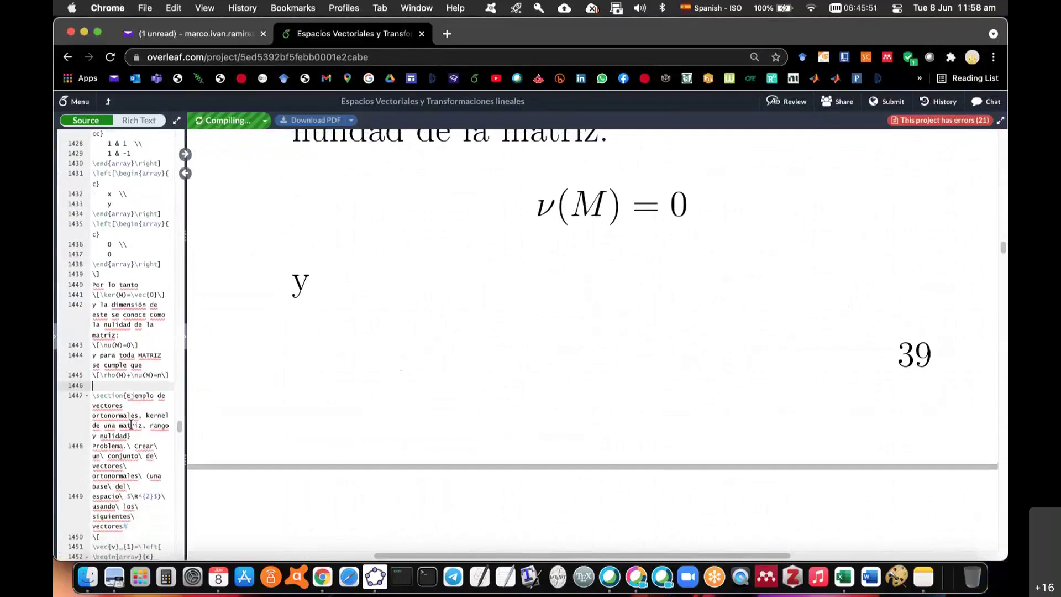
key("BackSpace")
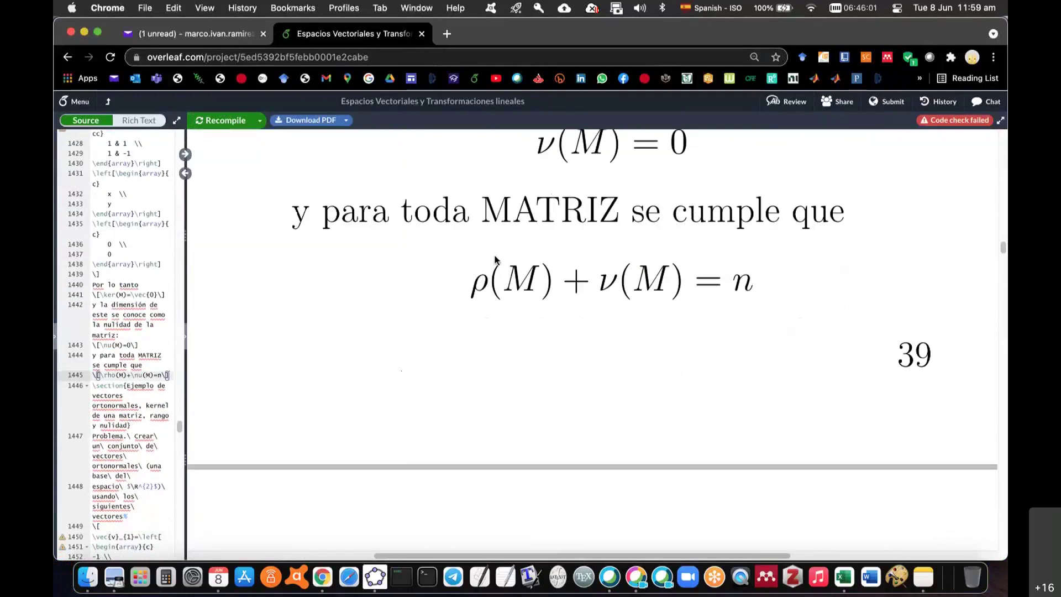
scroll(712, 362, "up", 4)
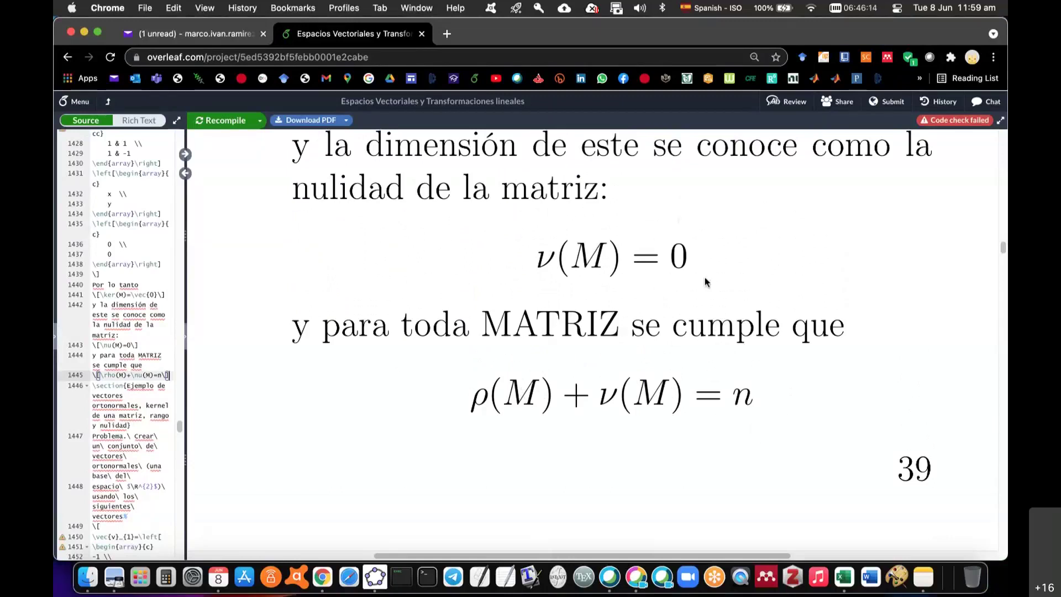
scroll(706, 257, "up", 2)
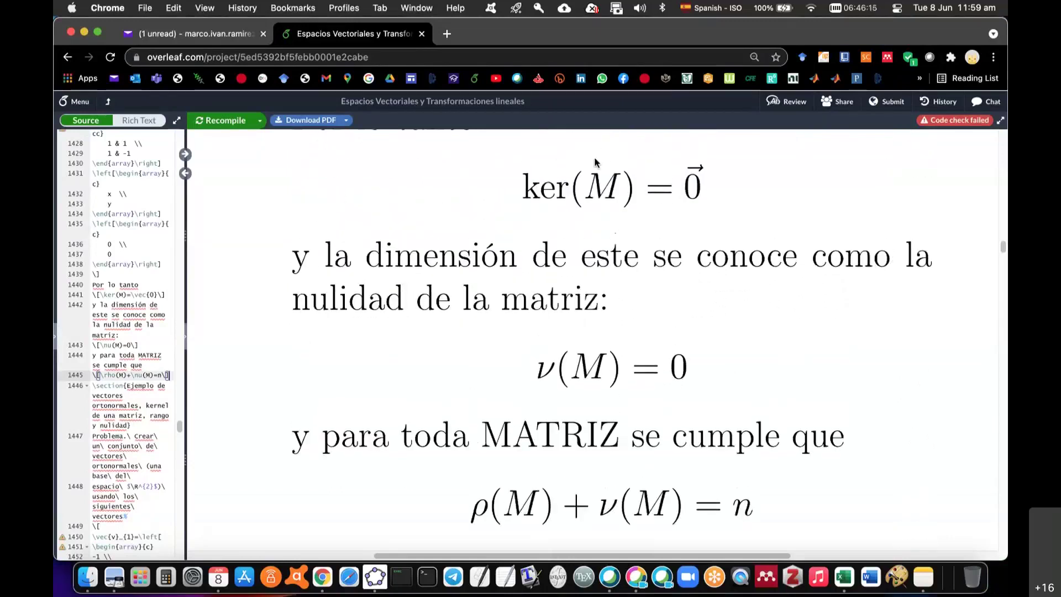